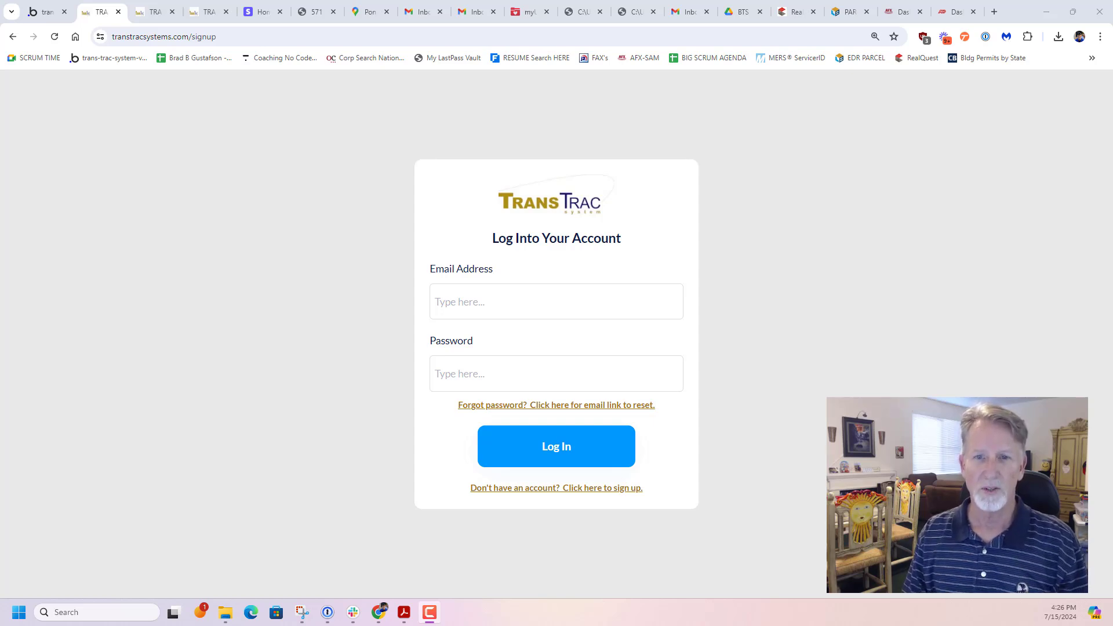
Open the account sign-up form and review its fields, including the available user types
{"action": "left_click", "coordinate": [525, 490]}
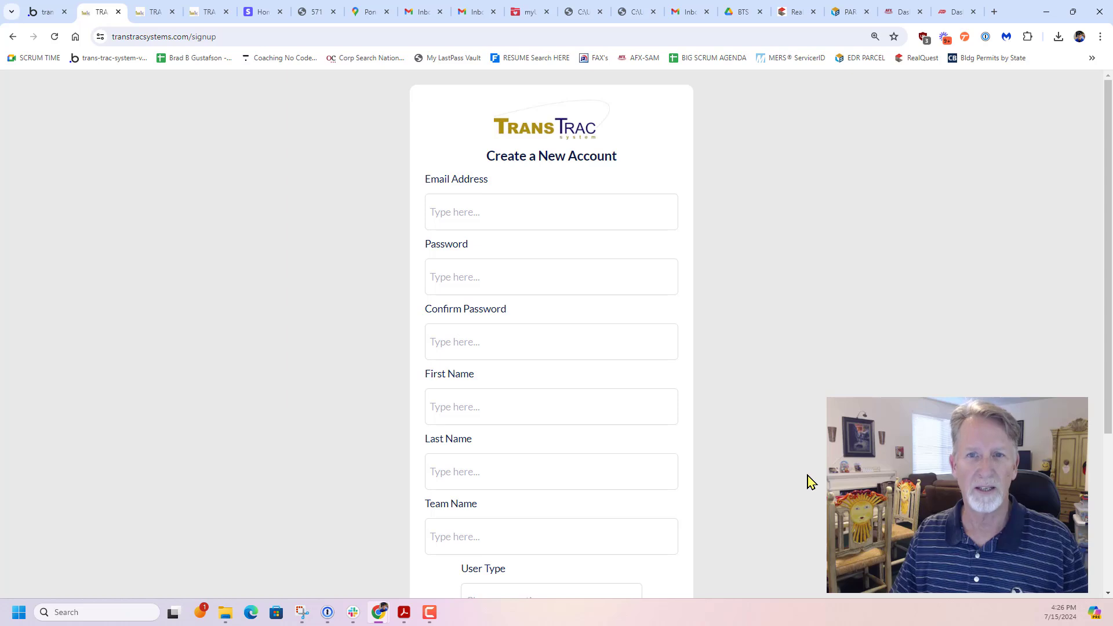
{"action": "scroll", "coordinate": [809, 481], "scroll_direction": "down", "scroll_amount": 1}
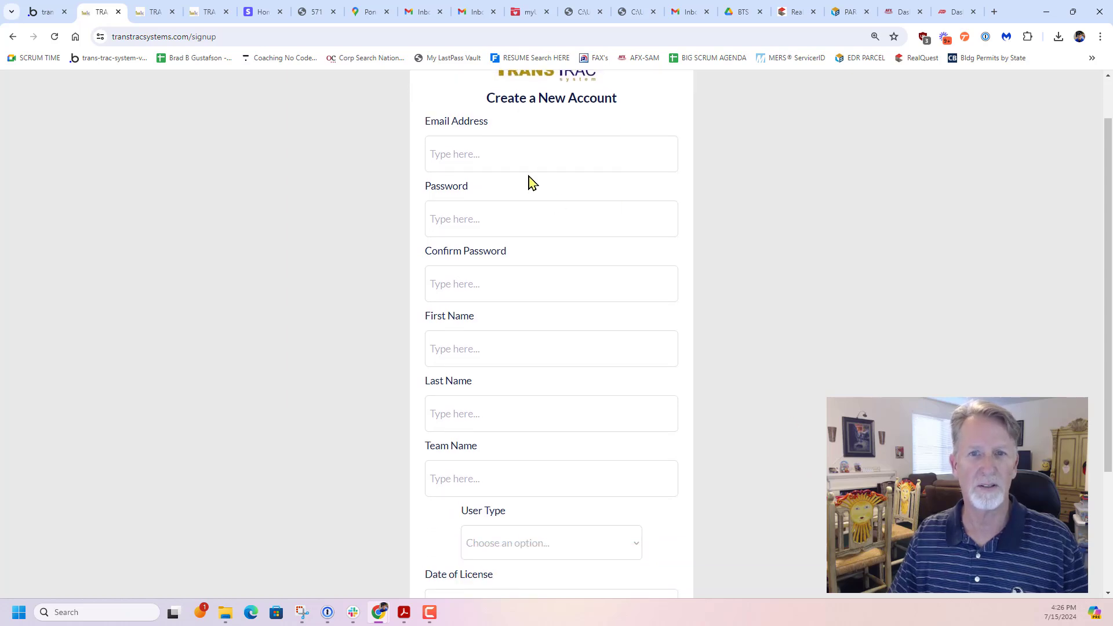
{"action": "scroll", "coordinate": [780, 308], "scroll_direction": "down", "scroll_amount": 2}
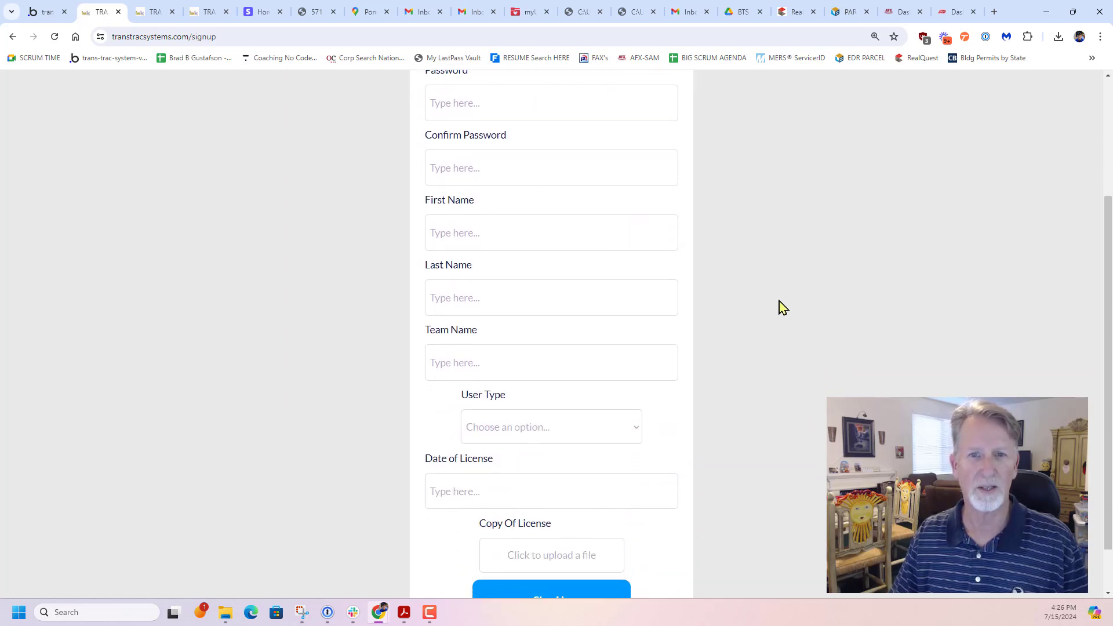
{"action": "scroll", "coordinate": [780, 308], "scroll_direction": "down", "scroll_amount": 1}
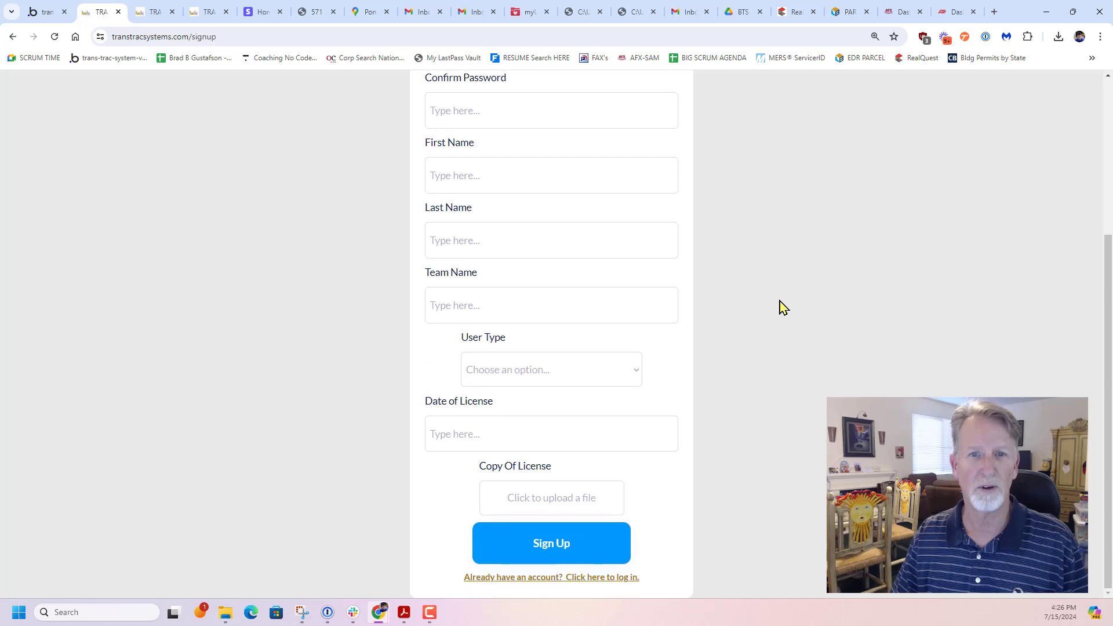
{"action": "left_click", "coordinate": [632, 374]}
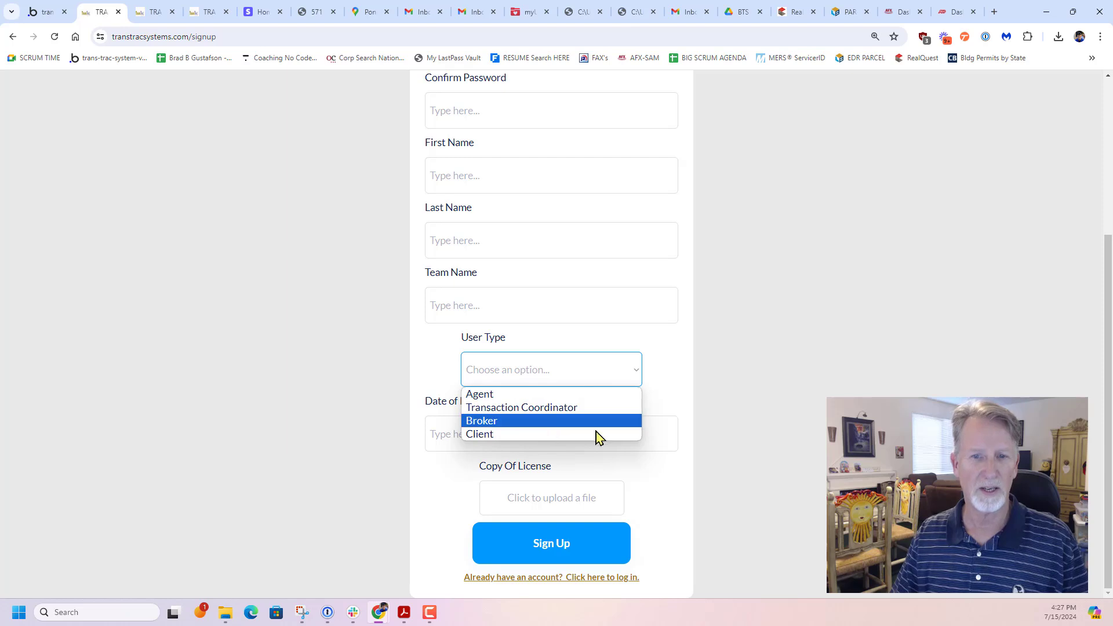
{"action": "left_click", "coordinate": [829, 413]}
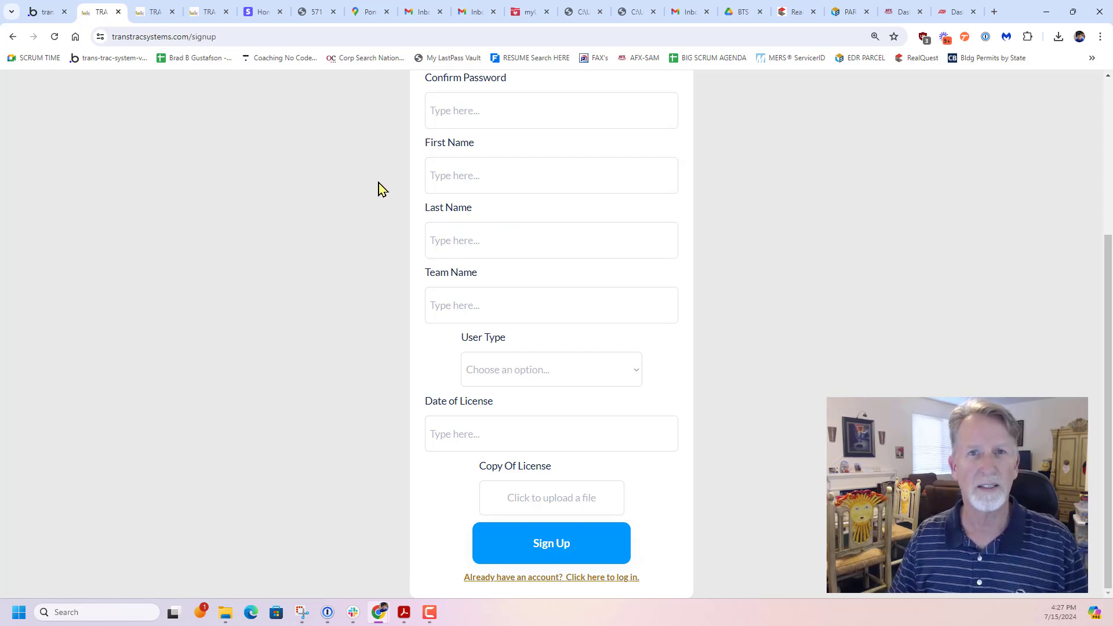
Switch to the logged-in session and review the user profile page down to the license details
{"action": "left_click", "coordinate": [152, 18]}
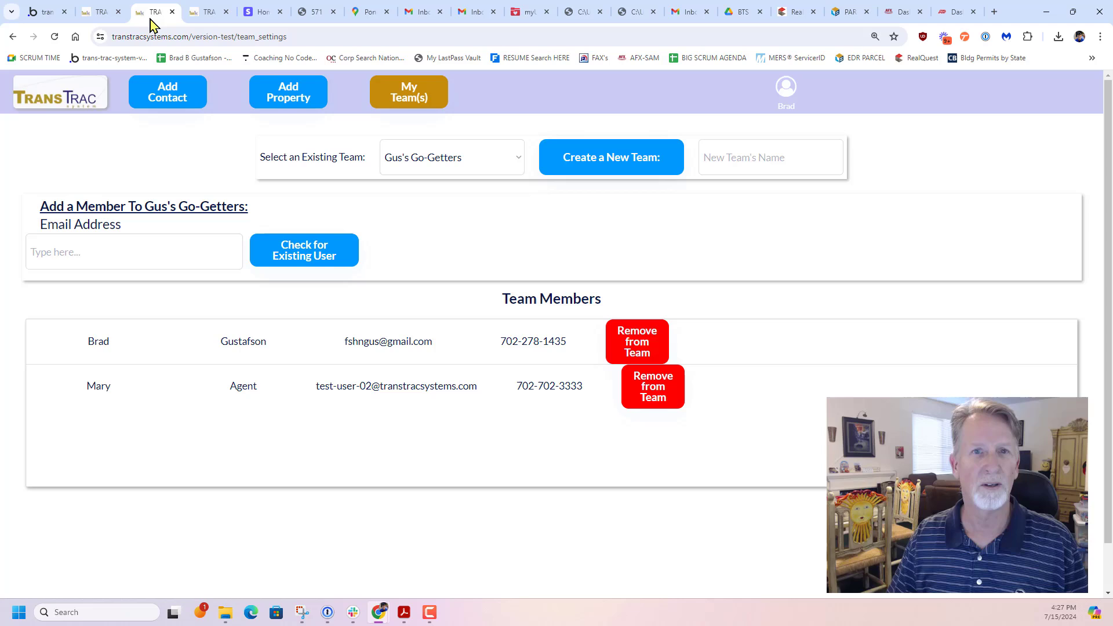
{"action": "left_click", "coordinate": [790, 93]}
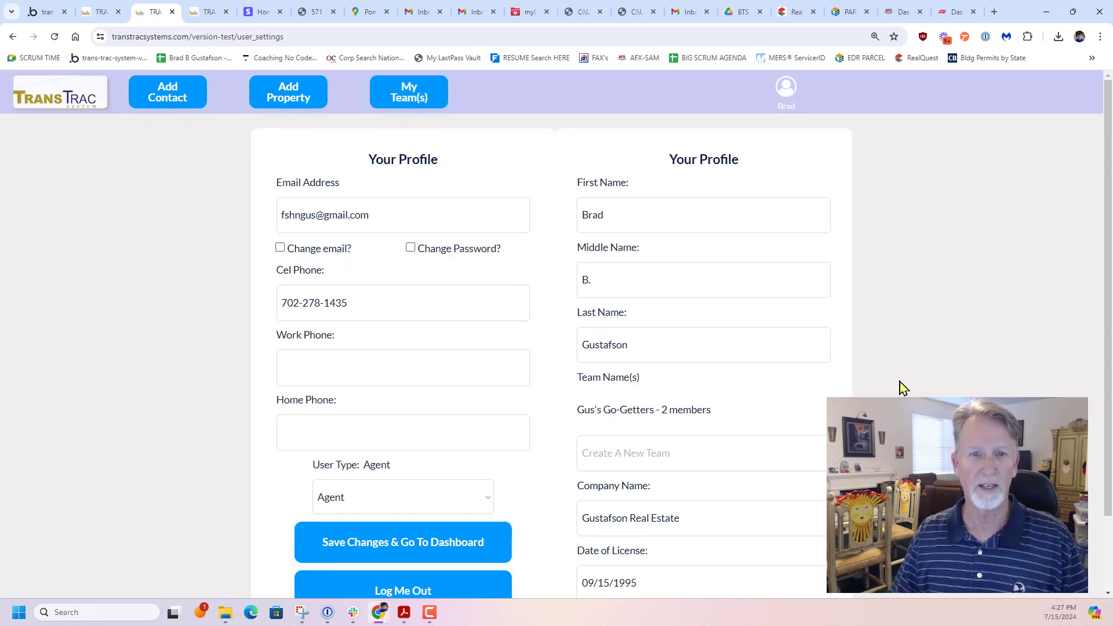
{"action": "scroll", "coordinate": [900, 387], "scroll_direction": "down", "scroll_amount": 2}
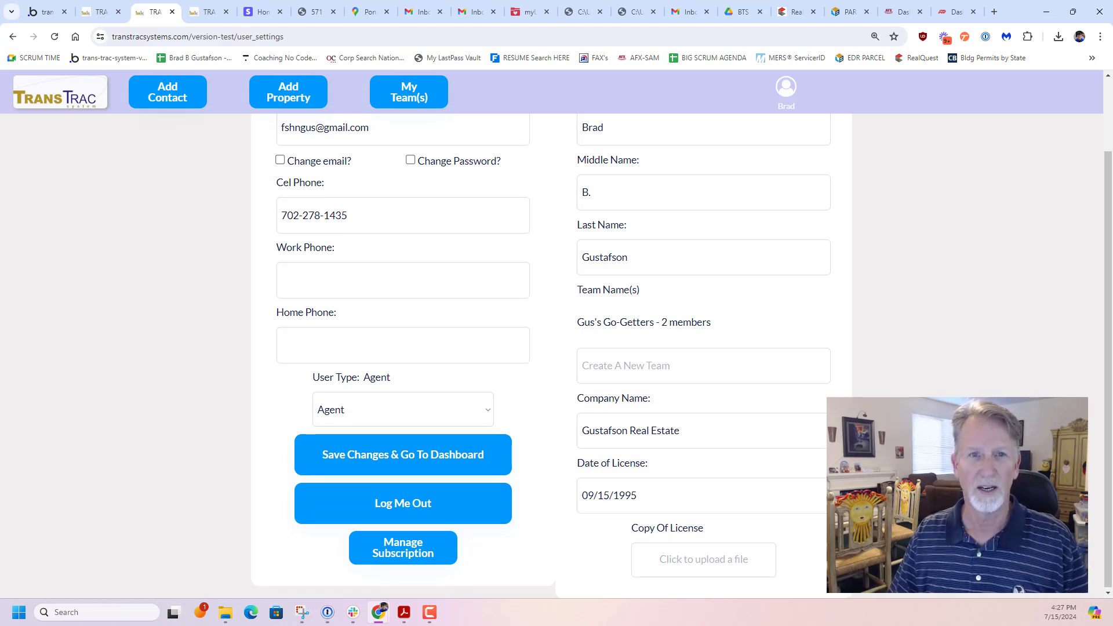
{"action": "scroll", "coordinate": [551, 348], "scroll_direction": "up", "scroll_amount": 2}
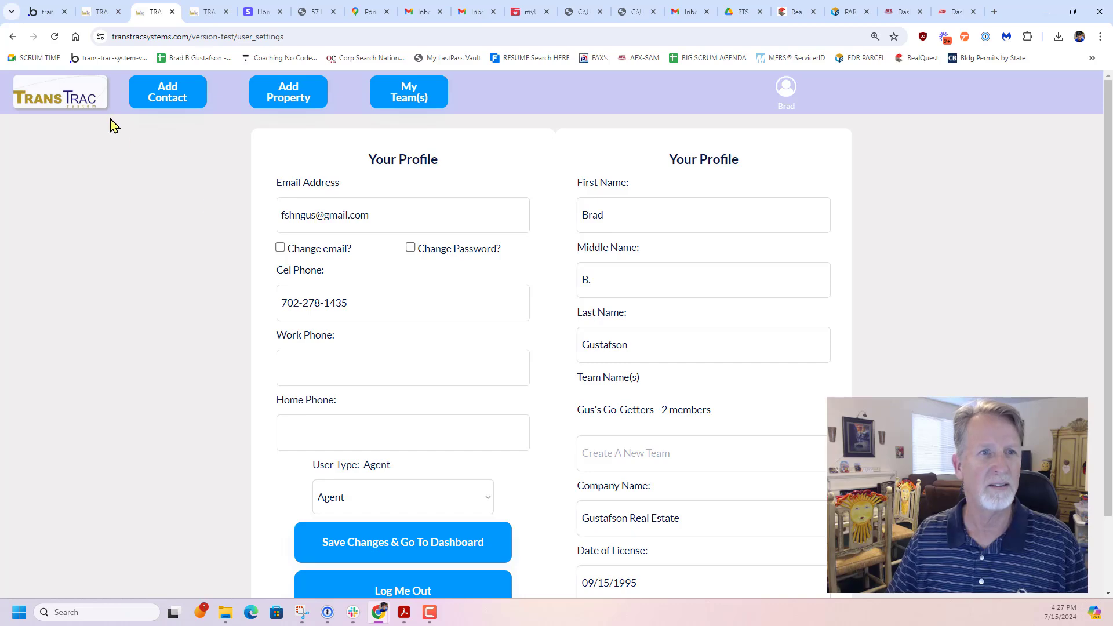
From the team settings, copy the second member's email address and remove that member from the team
{"action": "left_click", "coordinate": [80, 107]}
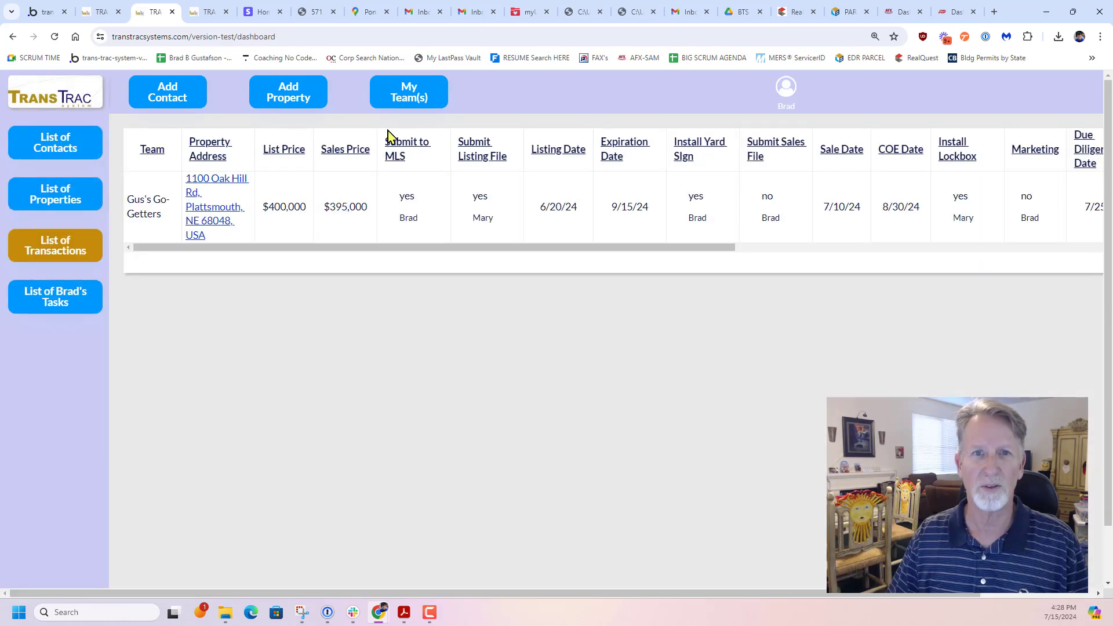
{"action": "left_click", "coordinate": [410, 98]}
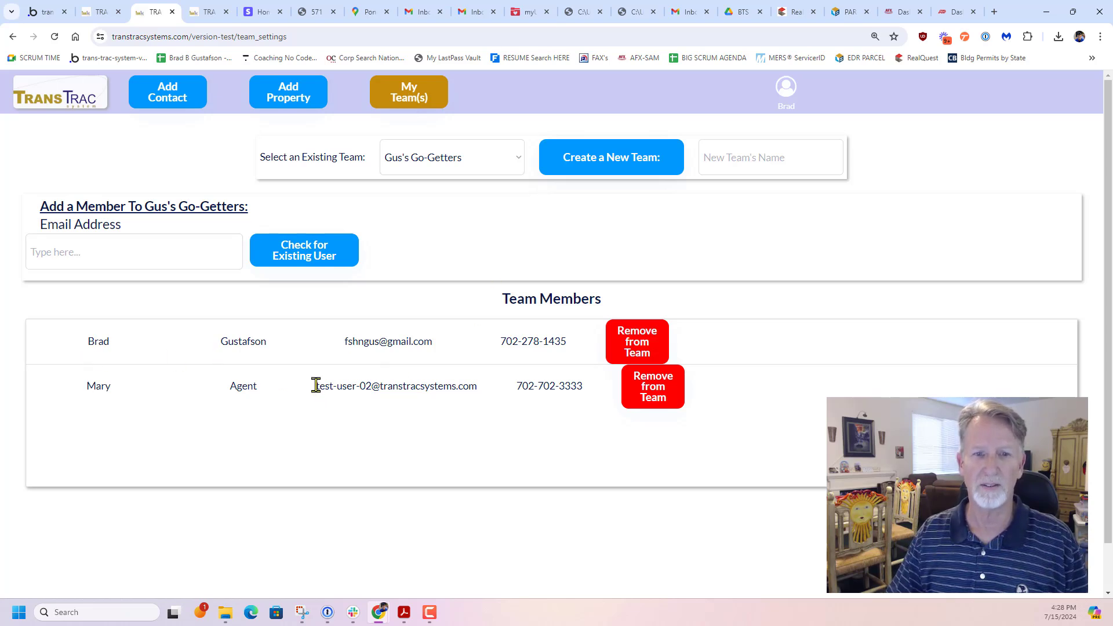
{"action": "left_click_drag", "start_coordinate": [316, 386], "coordinate": [479, 389]}
{"action": "key", "text": "ctrl+c"}
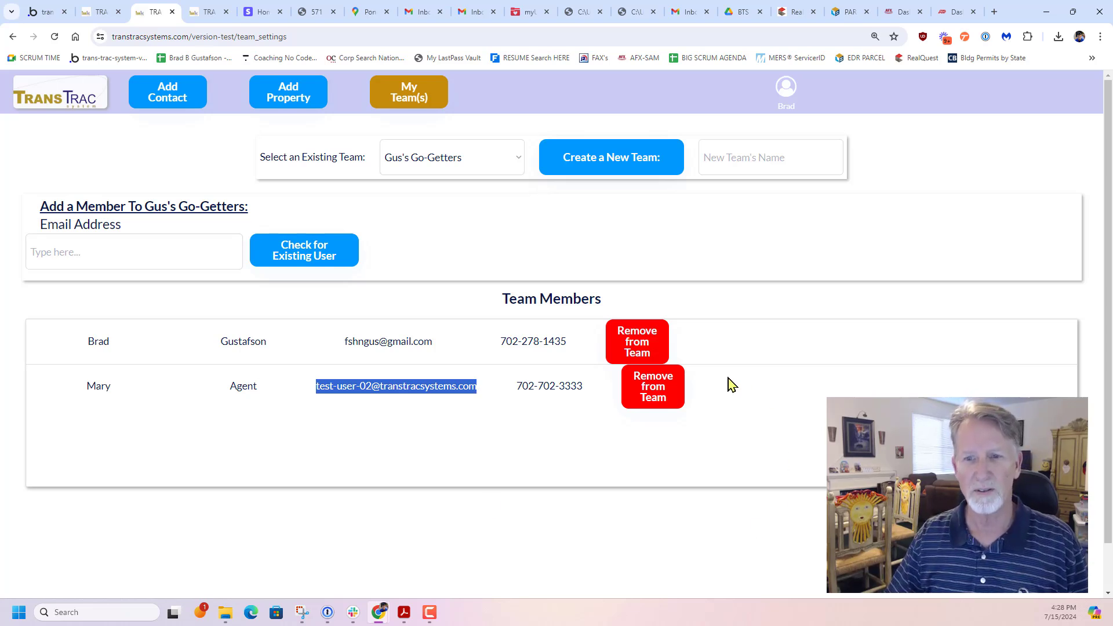
{"action": "left_click", "coordinate": [655, 388]}
{"action": "left_click", "coordinate": [561, 317]}
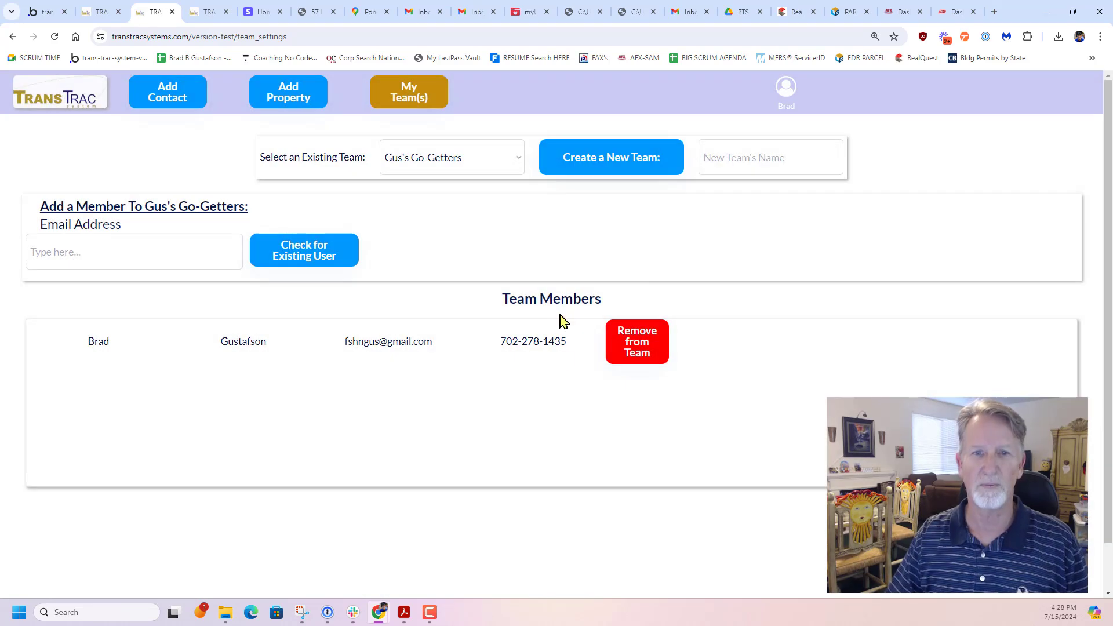
Check the removed member's copied email for an existing user and add that person back to the team
{"action": "left_click", "coordinate": [193, 243]}
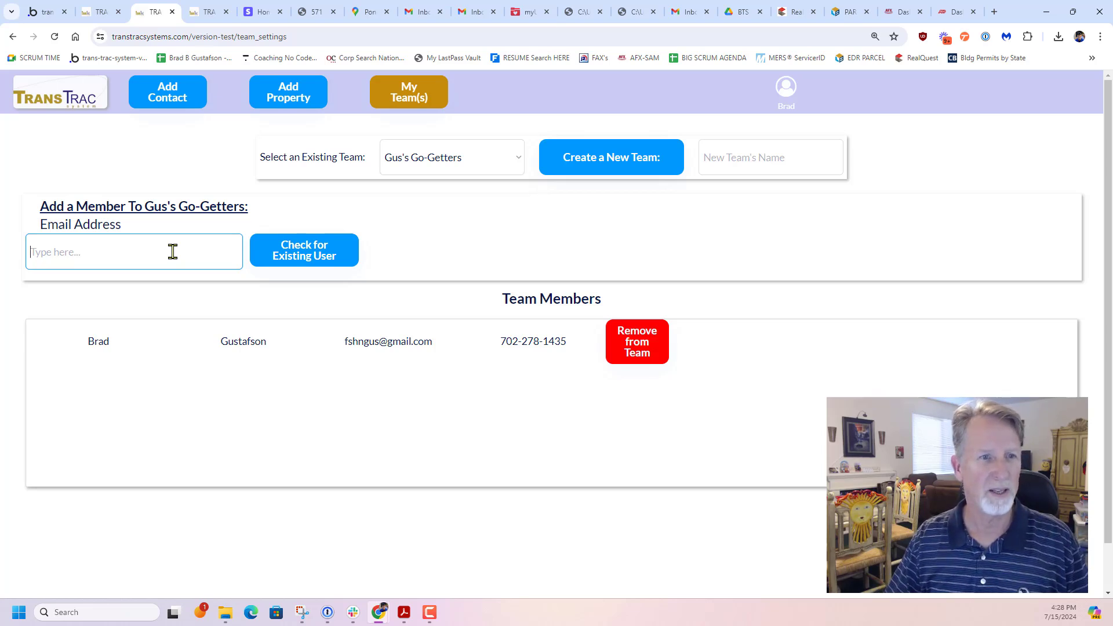
{"action": "key", "text": "ctrl+v"}
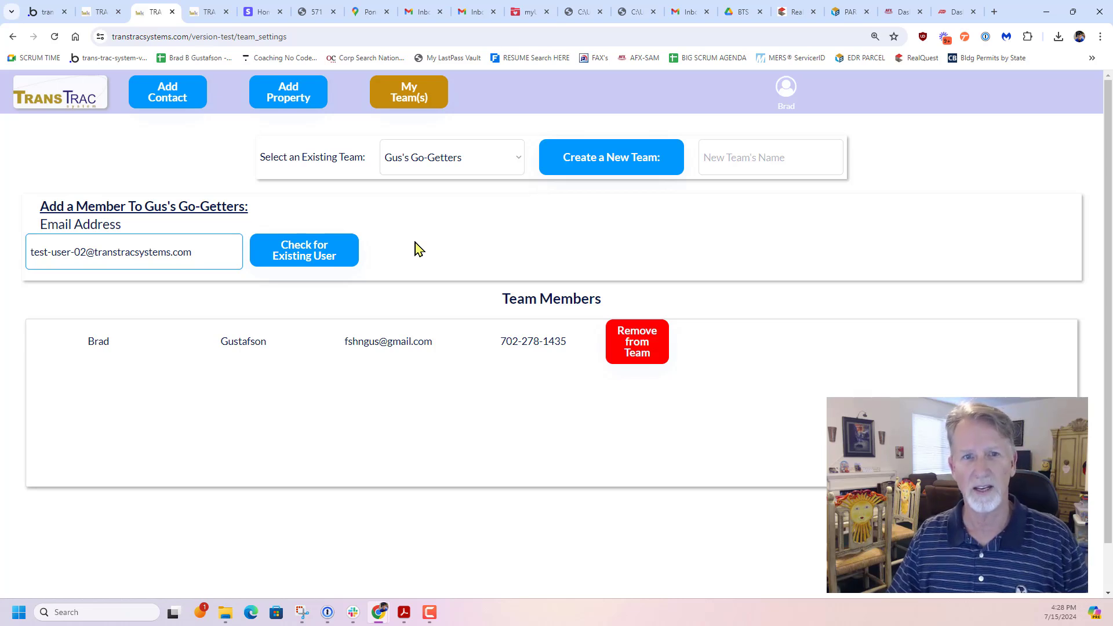
{"action": "left_click", "coordinate": [295, 256]}
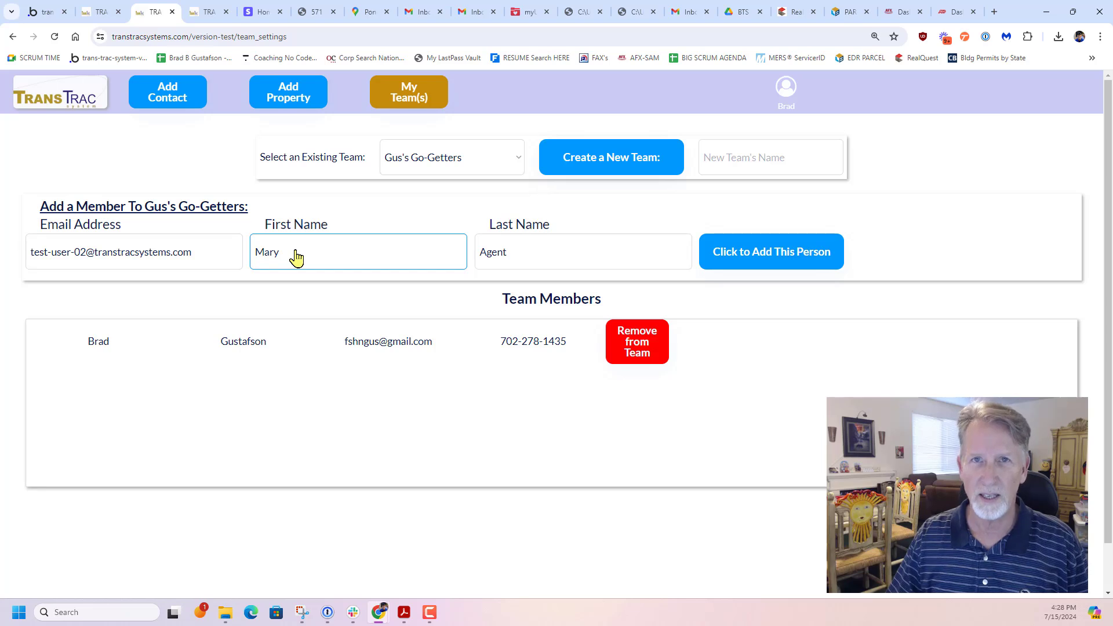
{"action": "left_click", "coordinate": [506, 266]}
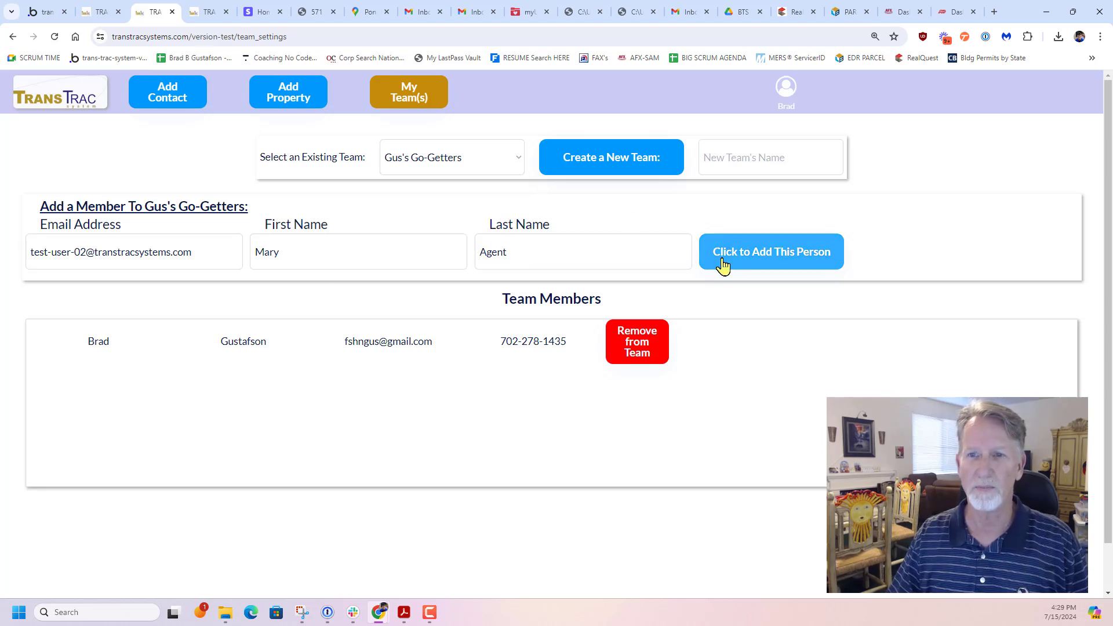
{"action": "left_click", "coordinate": [758, 262]}
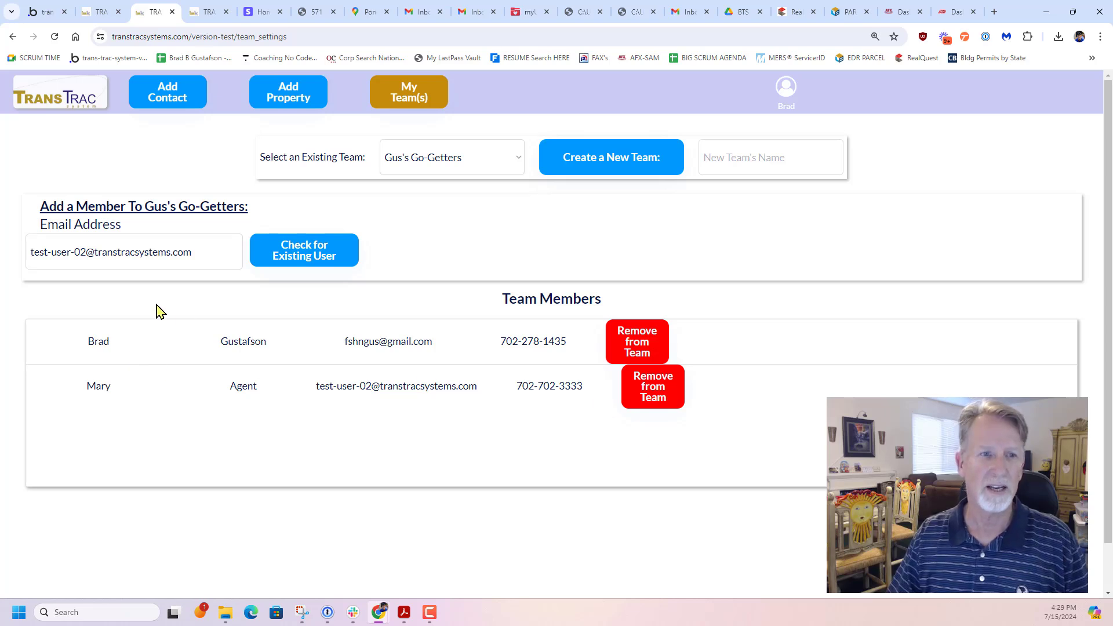
Change the number in the new member's test email to 03 and check it for an existing user
{"action": "left_click", "coordinate": [99, 252]}
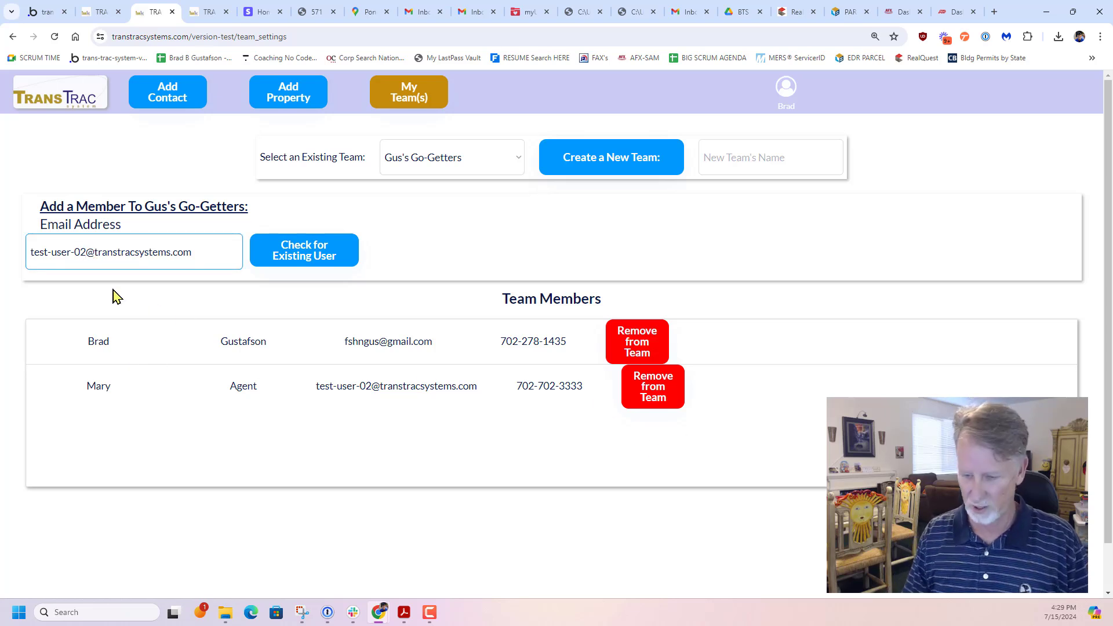
{"action": "key", "text": "BackSpace"}
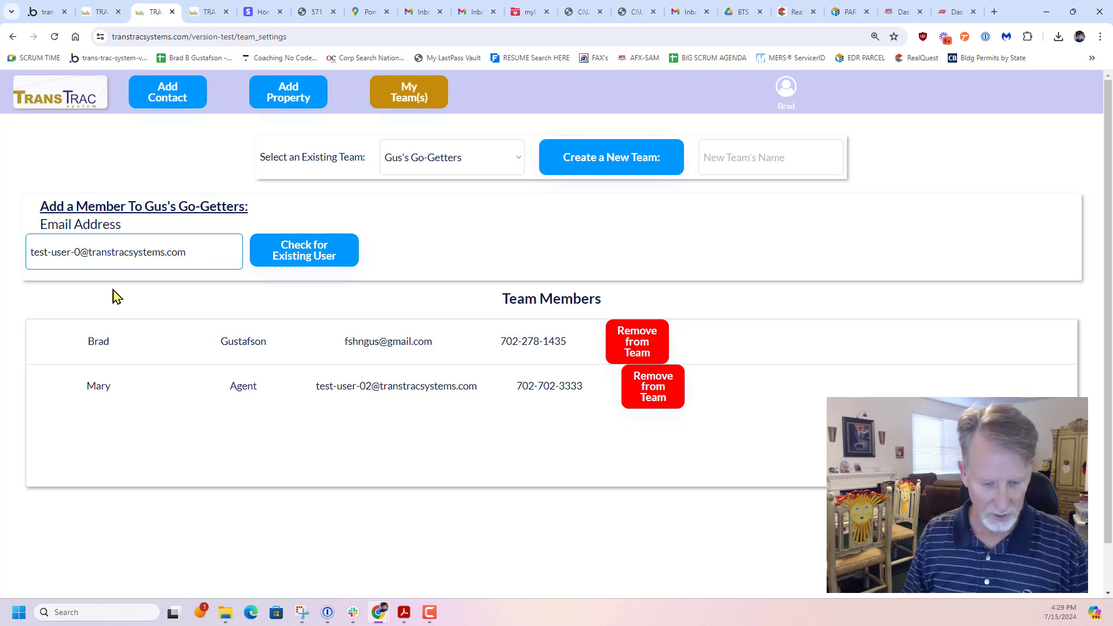
{"action": "type", "text": "3"}
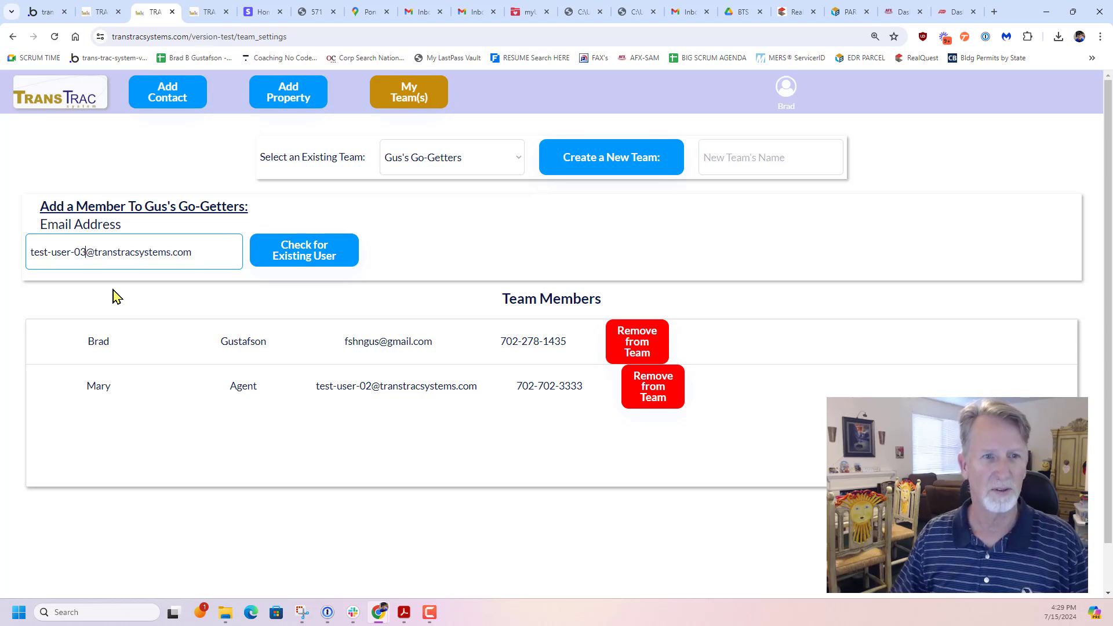
{"action": "left_click", "coordinate": [312, 258]}
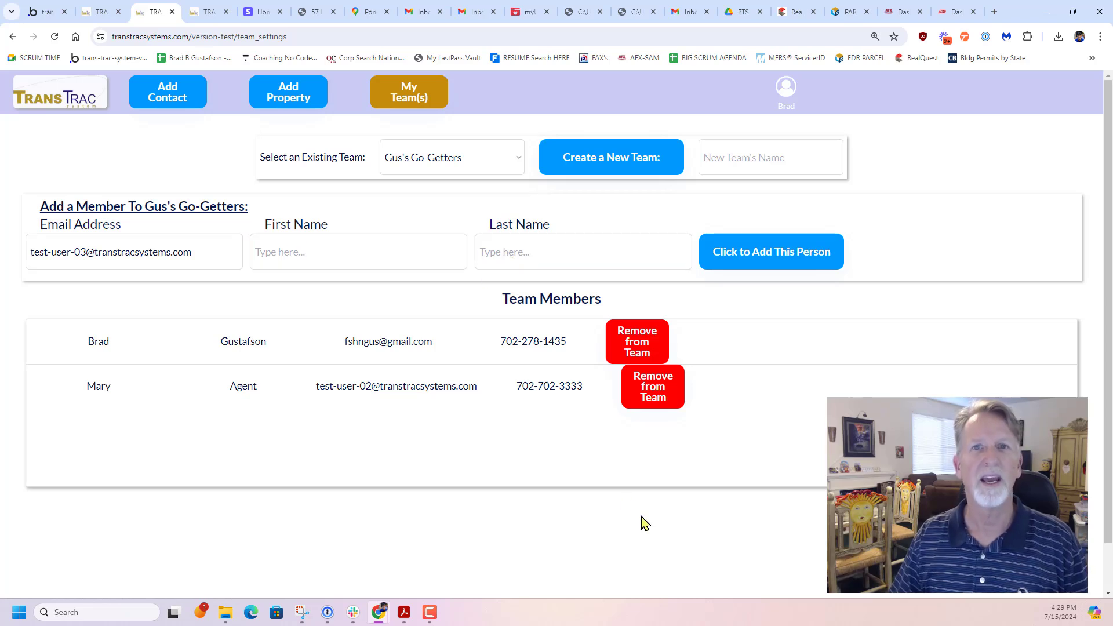
Enter the prospective team member's first and last name
{"action": "left_click", "coordinate": [334, 256]}
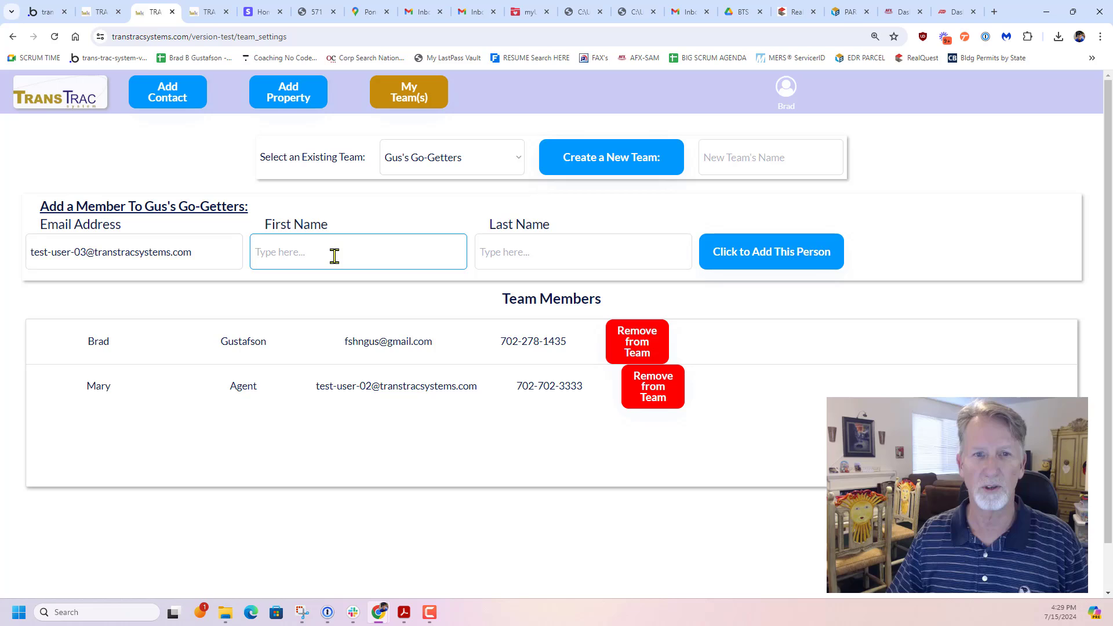
{"action": "type", "text": "Jo"}
{"action": "key", "text": "BackSpace"}
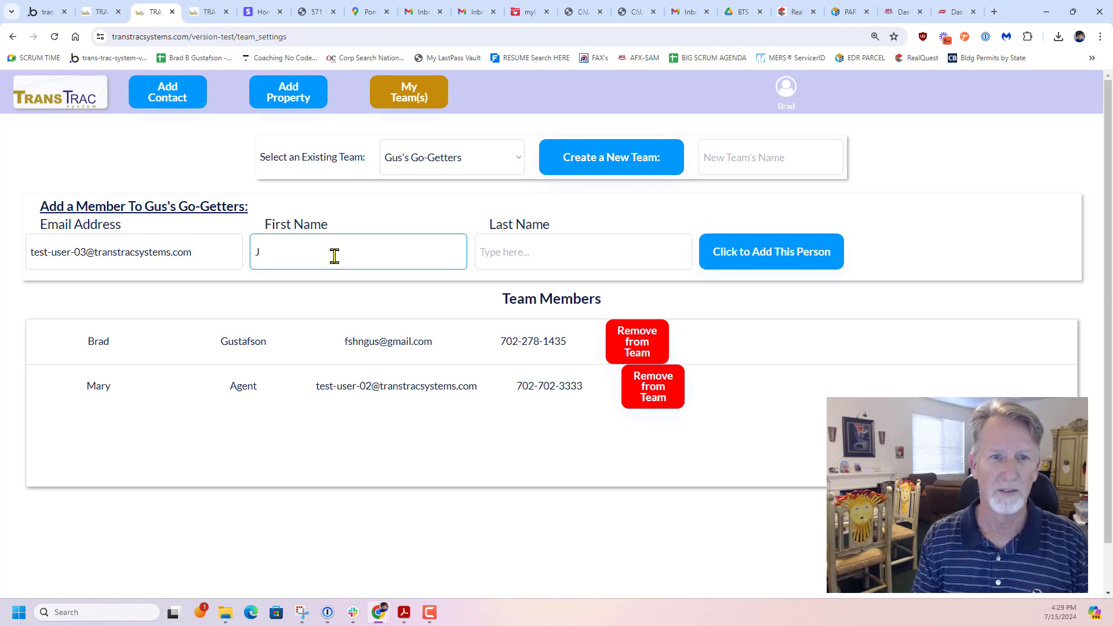
{"action": "type", "text": "ohn"}
{"action": "key", "text": "Tab"}
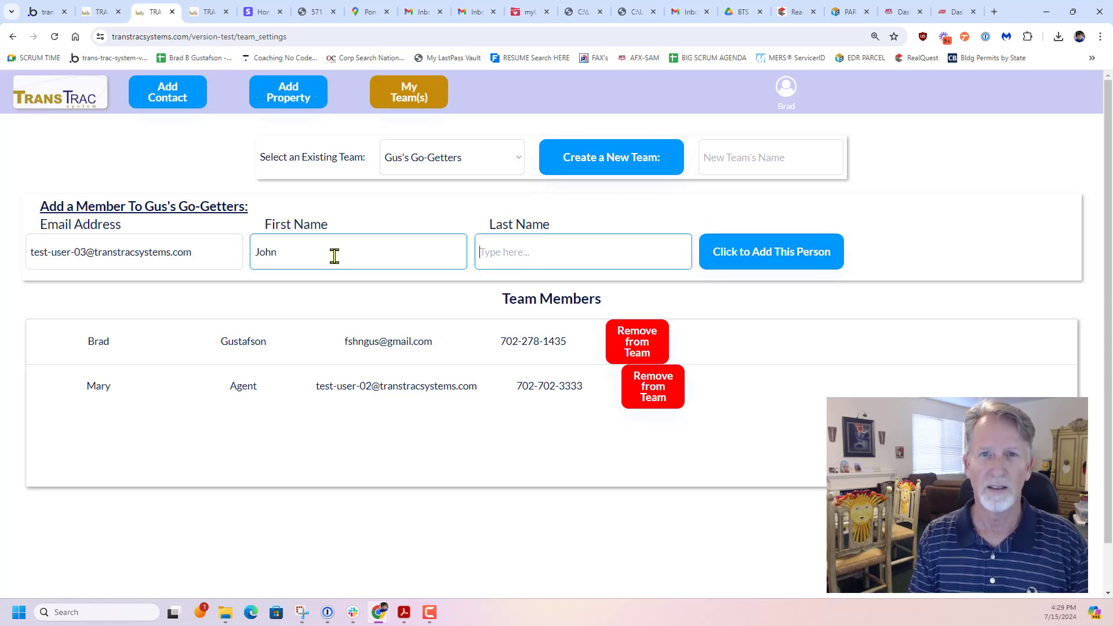
{"action": "type", "text": "Doe"}
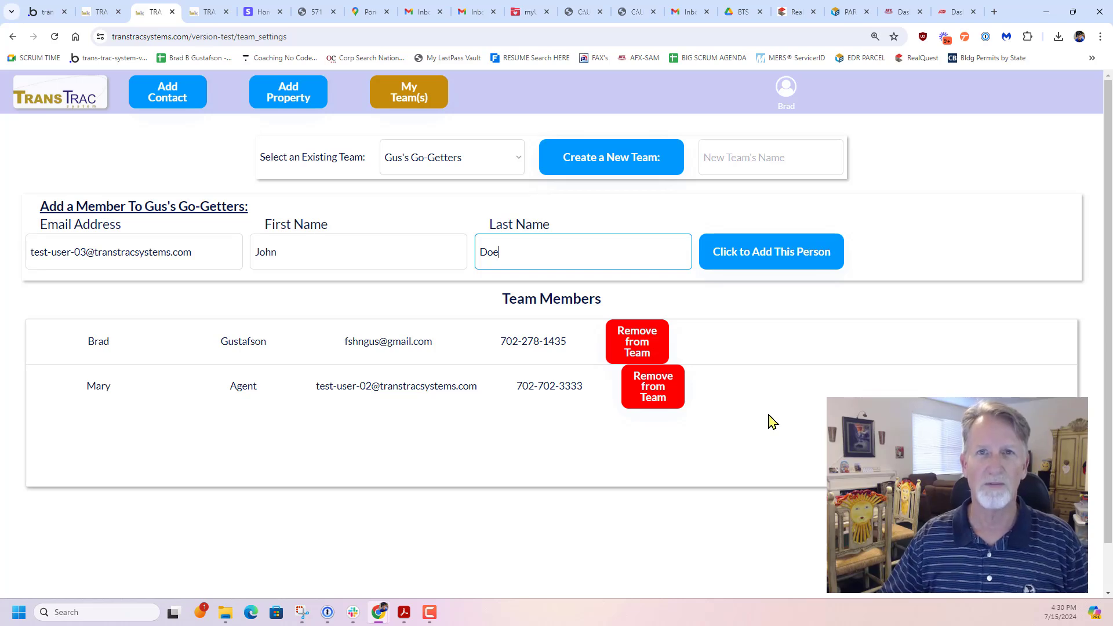
Start a new contact and enter the contact's first and last name
{"action": "left_click", "coordinate": [166, 99]}
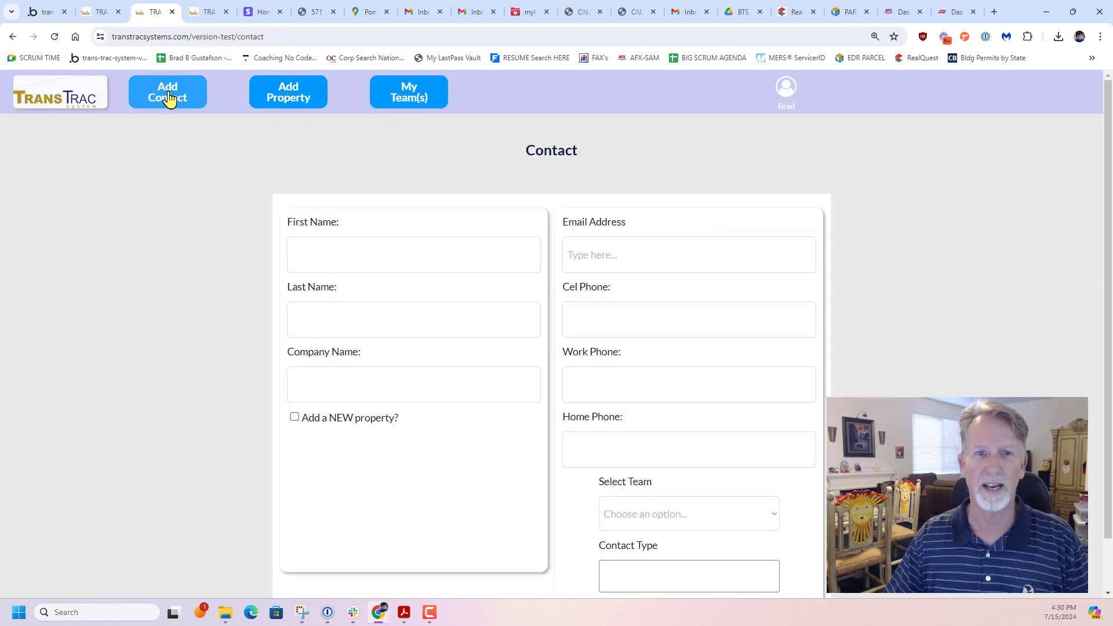
{"action": "left_click", "coordinate": [343, 251]}
{"action": "type", "text": "J"}
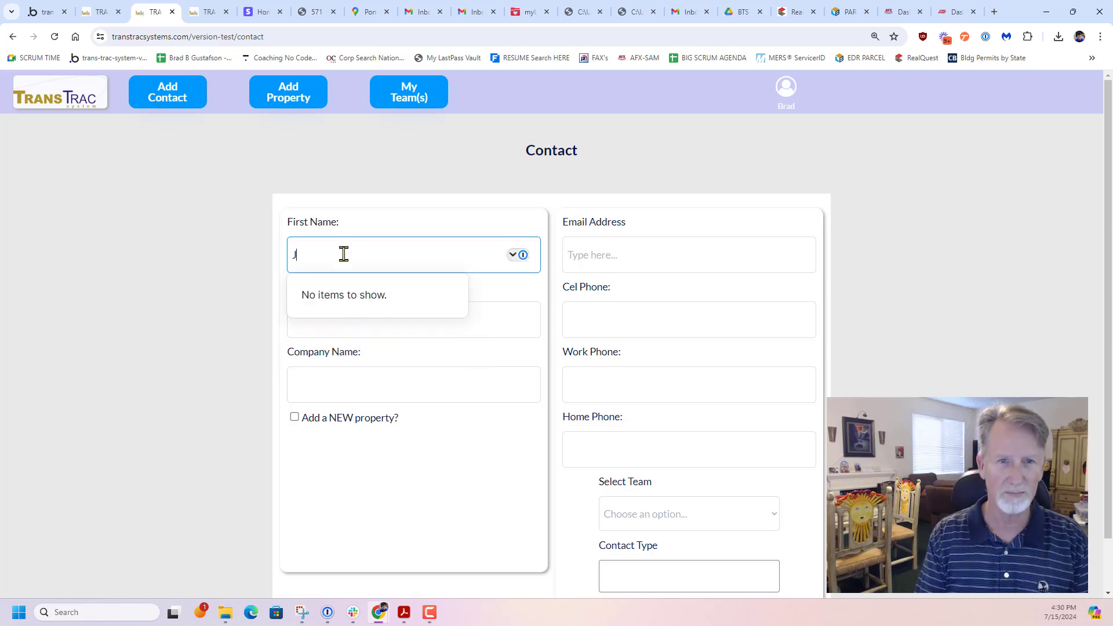
{"action": "type", "text": "ohn"}
{"action": "key", "text": "Tab"}
{"action": "type", "text": "Doe"}
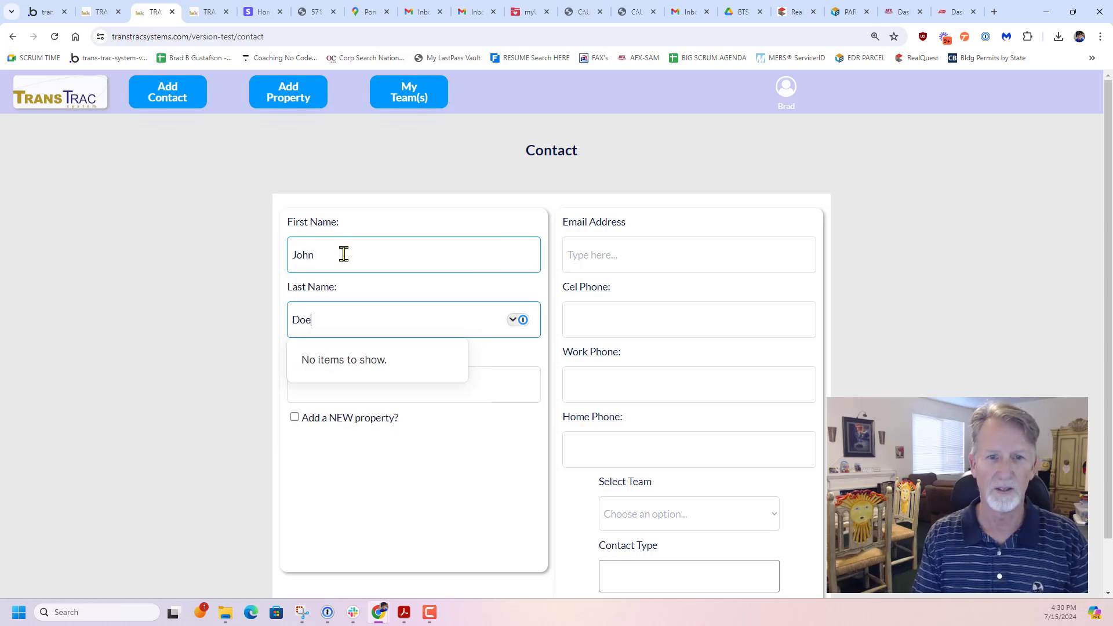
{"action": "key", "text": "Tab"}
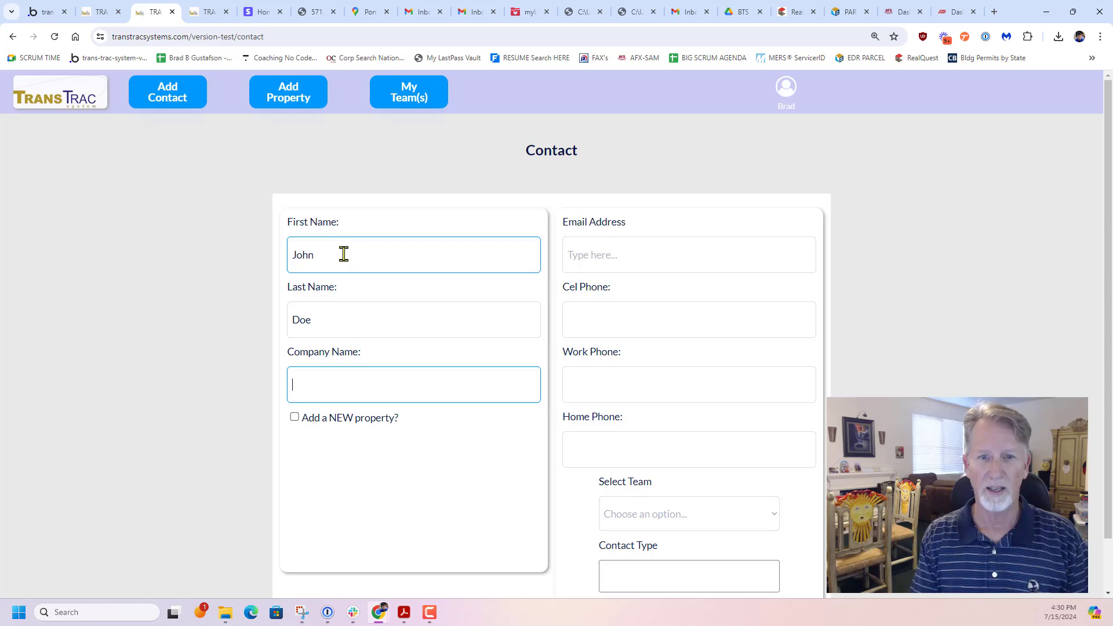
Add a new property to the contact and enter its street number, street name and ZIP code
{"action": "left_click", "coordinate": [295, 417]}
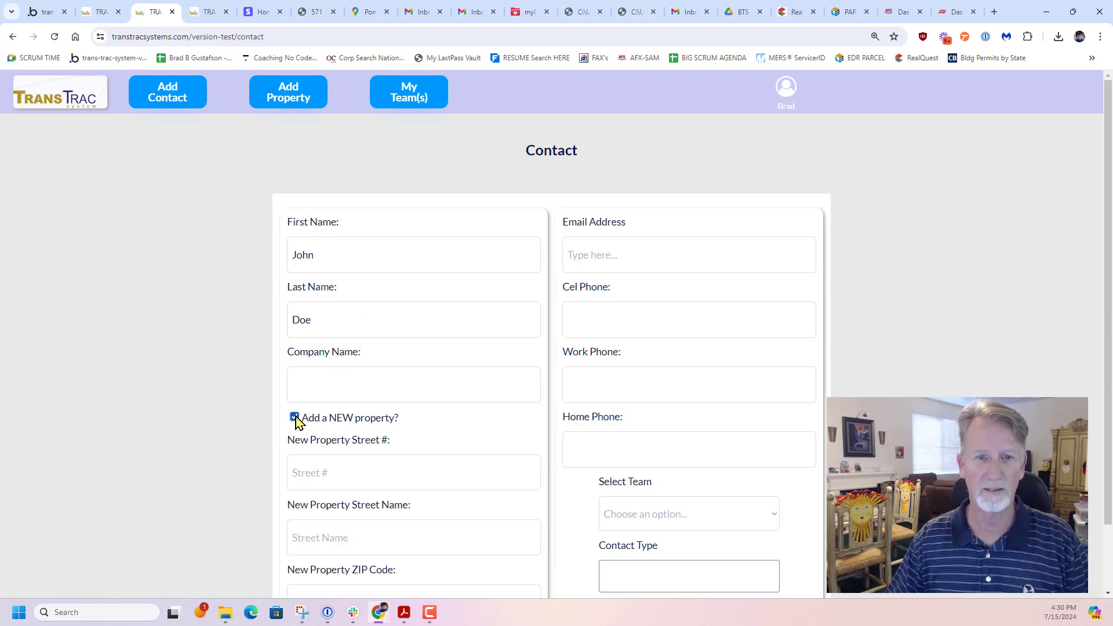
{"action": "scroll", "coordinate": [257, 423], "scroll_direction": "down", "scroll_amount": 1}
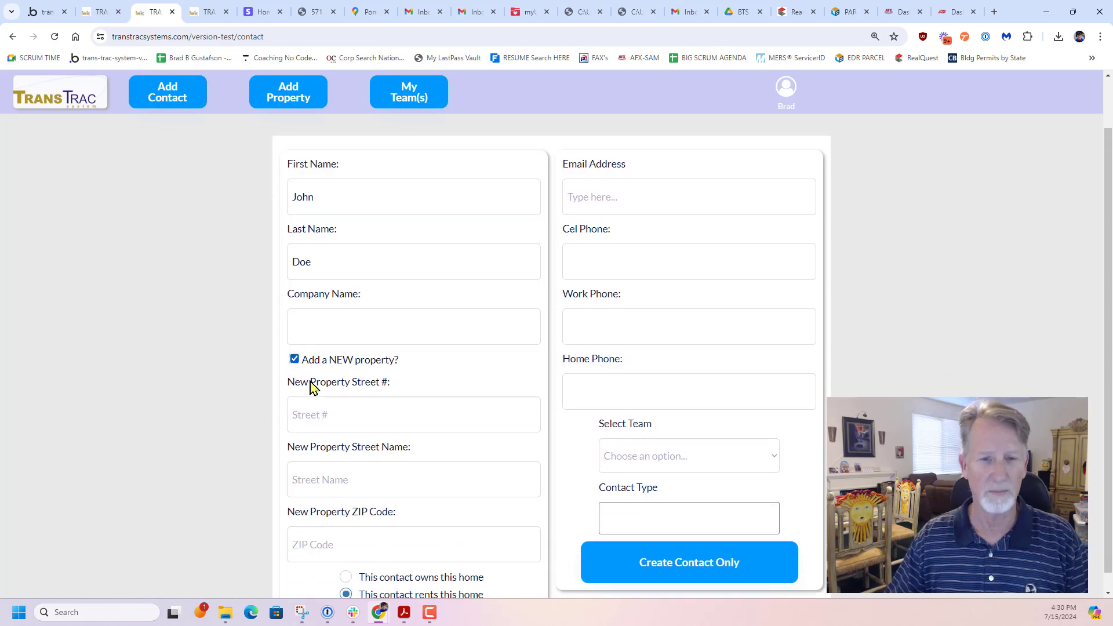
{"action": "left_click", "coordinate": [317, 414]}
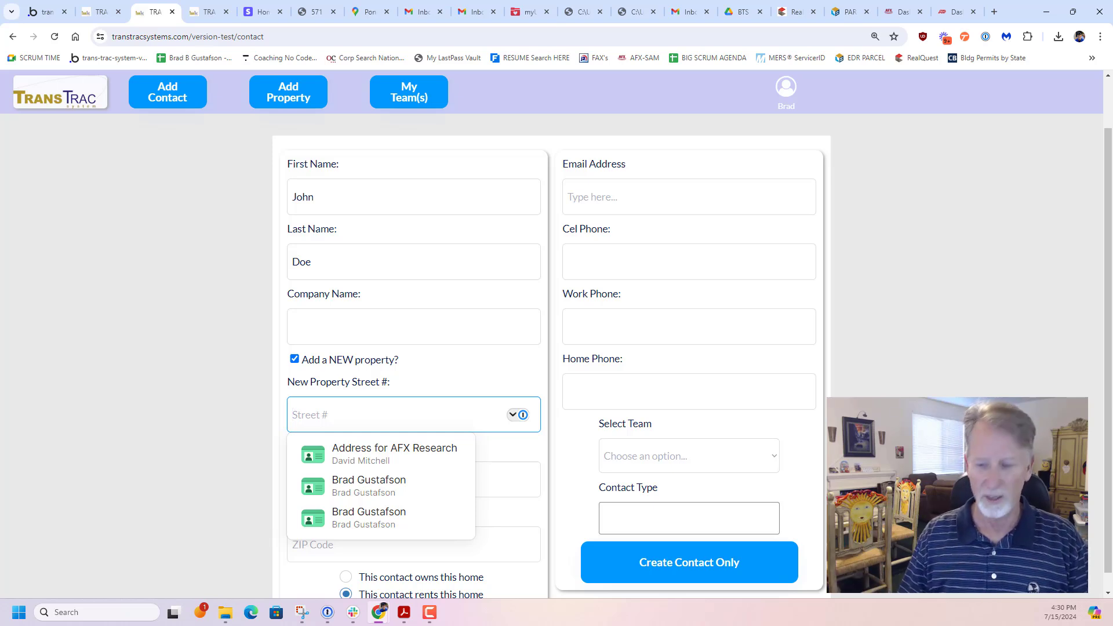
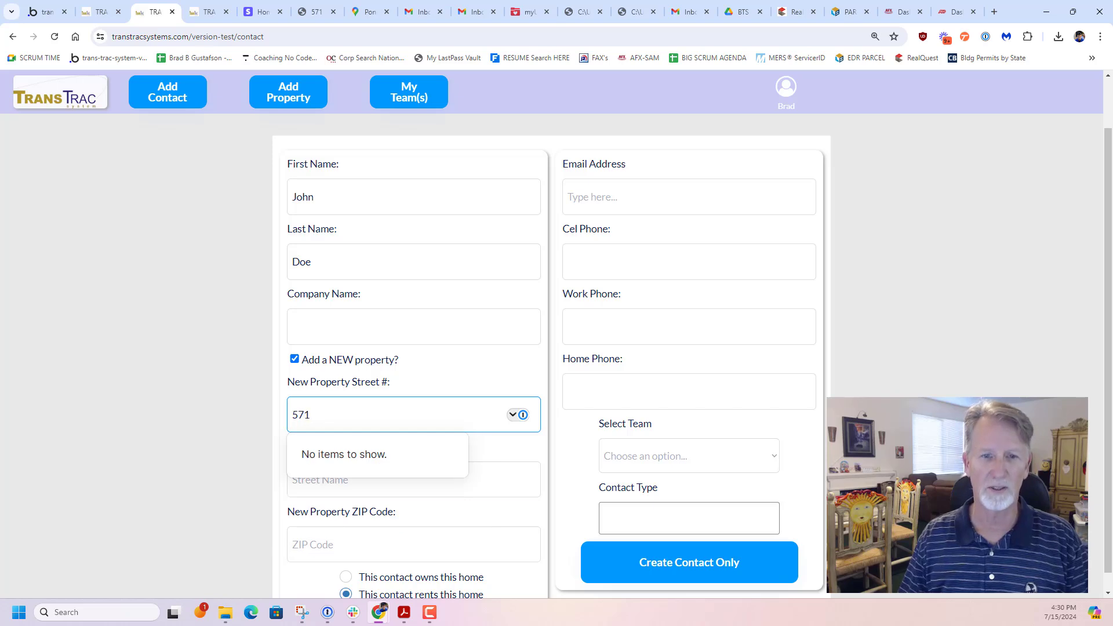
{"action": "key", "text": "Tab"}
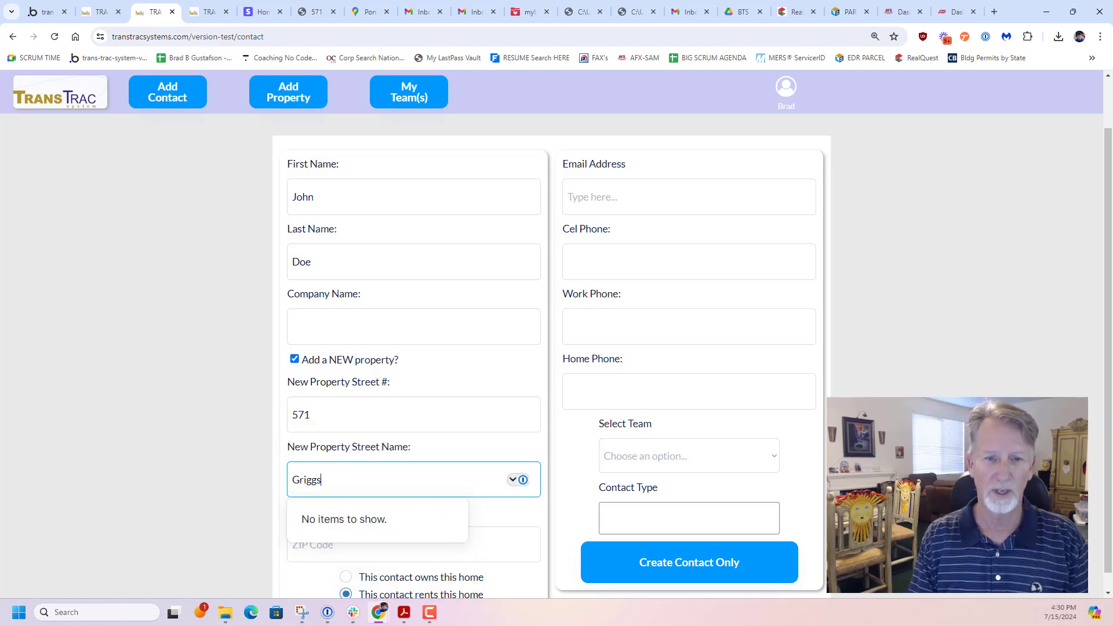
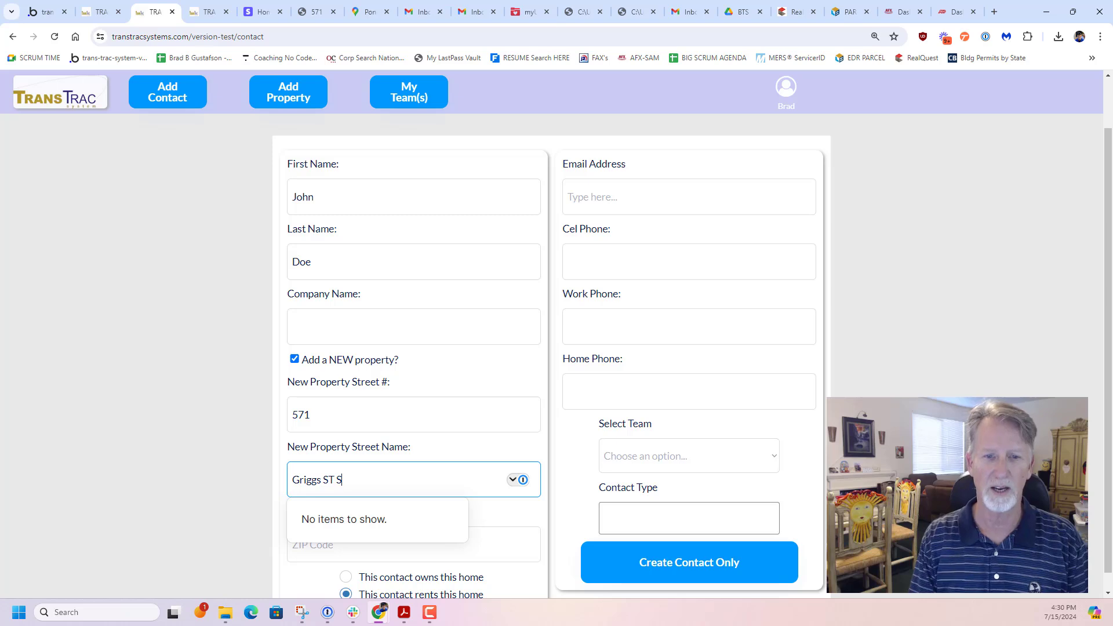
{"action": "key", "text": "Tab"}
{"action": "type", "text": "55116"}
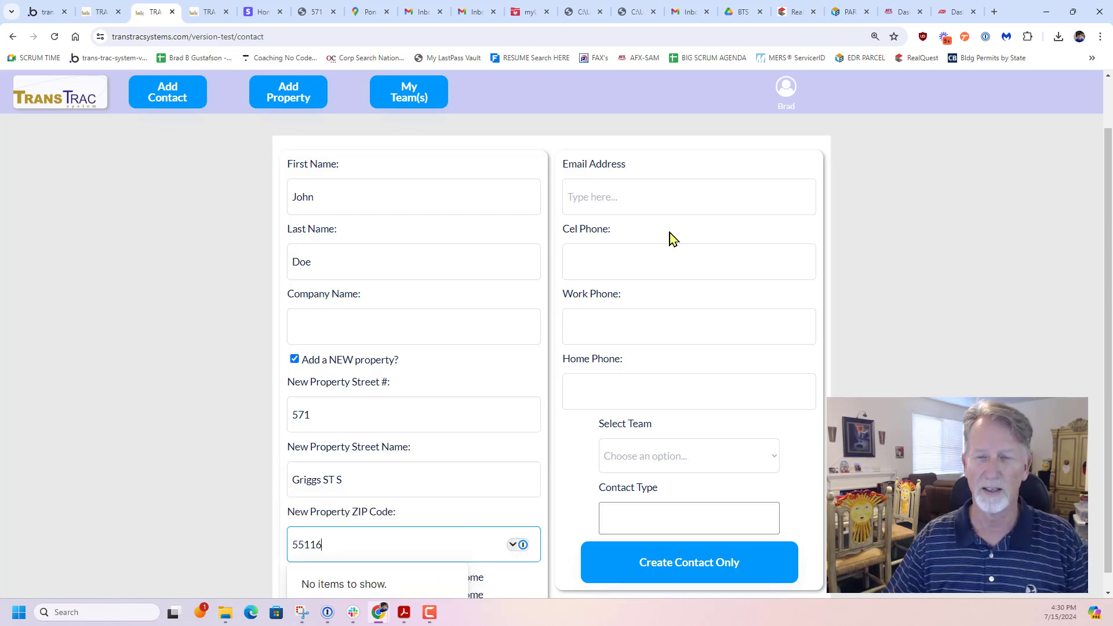
Enter the contact's email address and cell phone number
{"action": "left_click", "coordinate": [651, 206]}
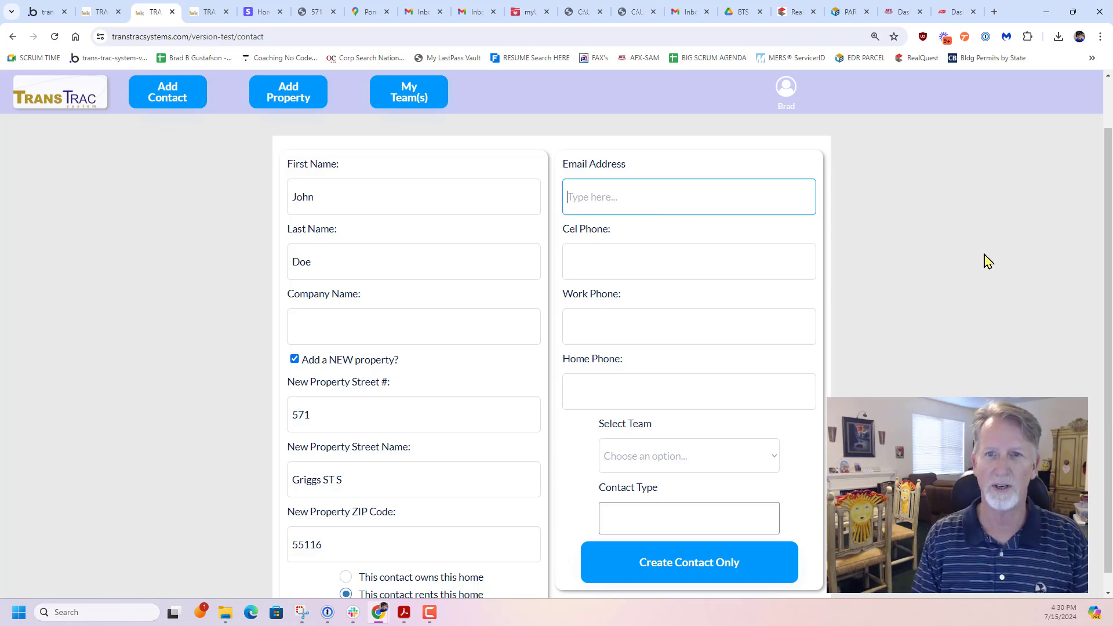
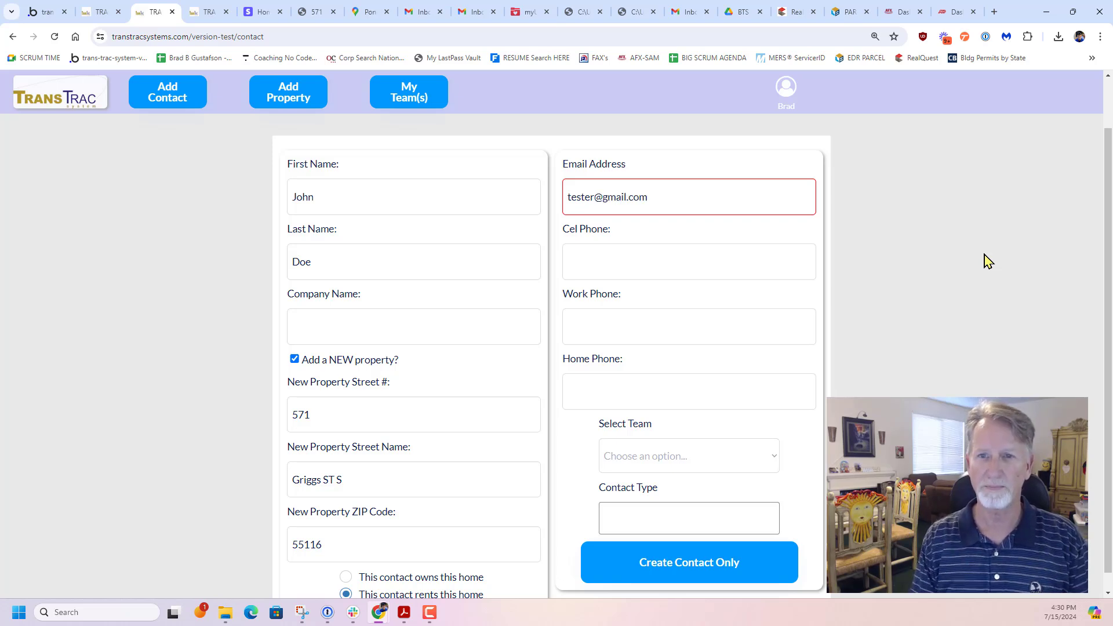
{"action": "key", "text": "Tab"}
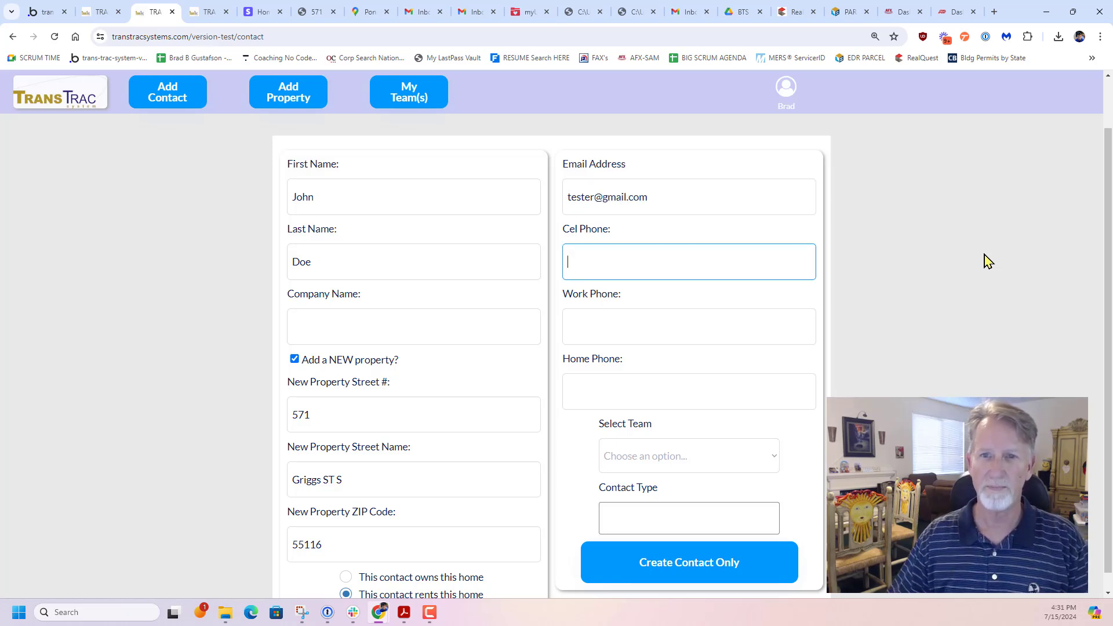
{"action": "type", "text": "6"}
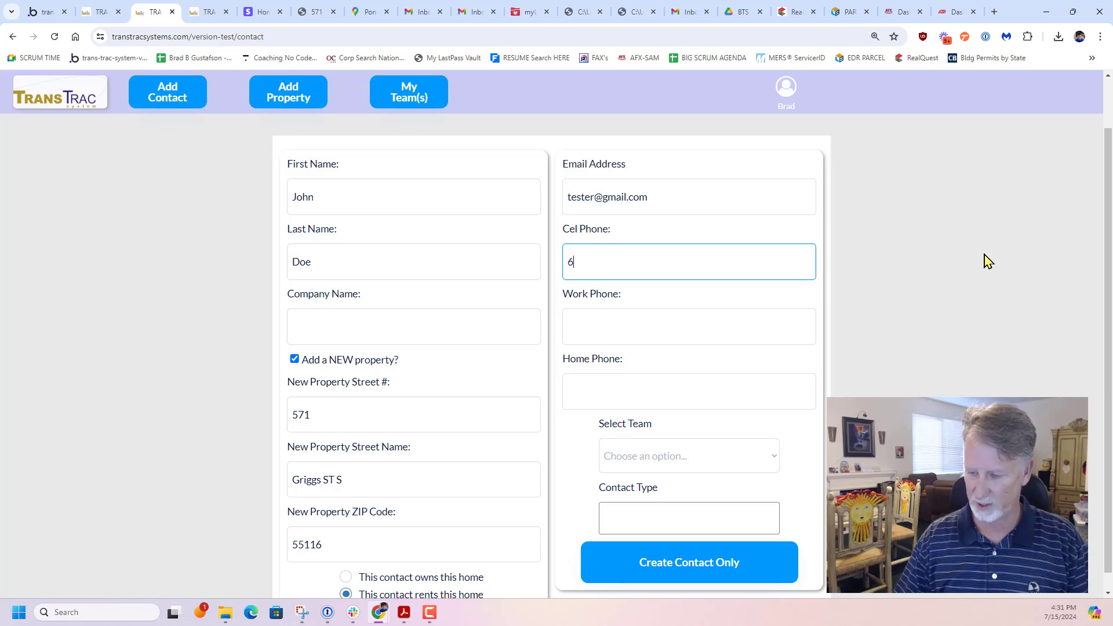
{"action": "type", "text": "12-555-6666"}
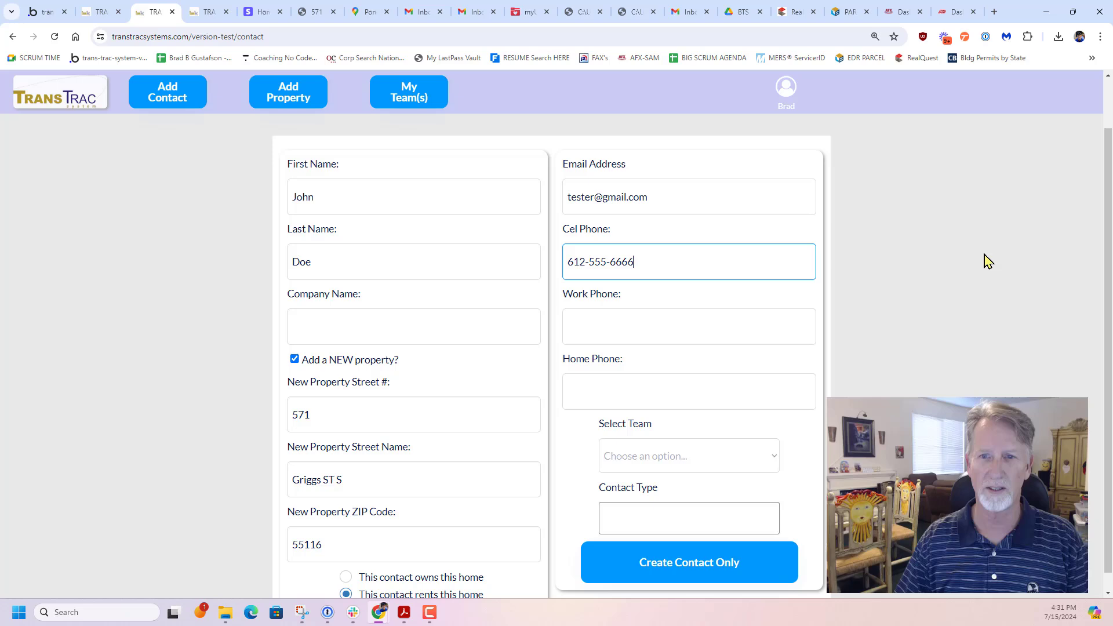
{"action": "key", "text": "Tab"}
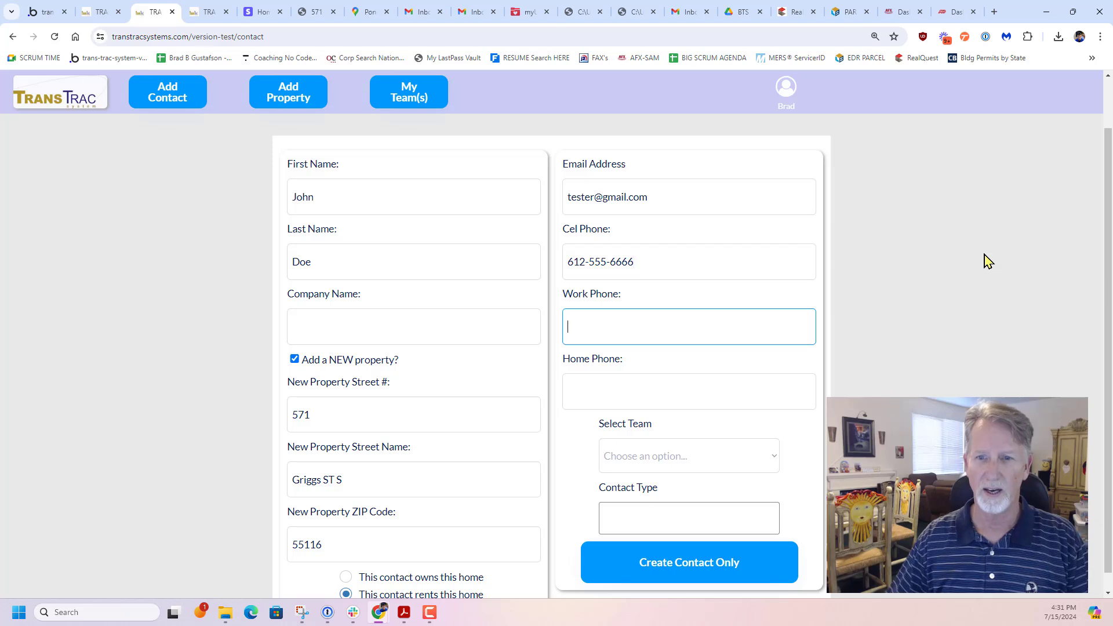
Assign the contact to the Gus's Go-Getters team and set the contact types to Buyer and Seller
{"action": "left_click", "coordinate": [756, 455]}
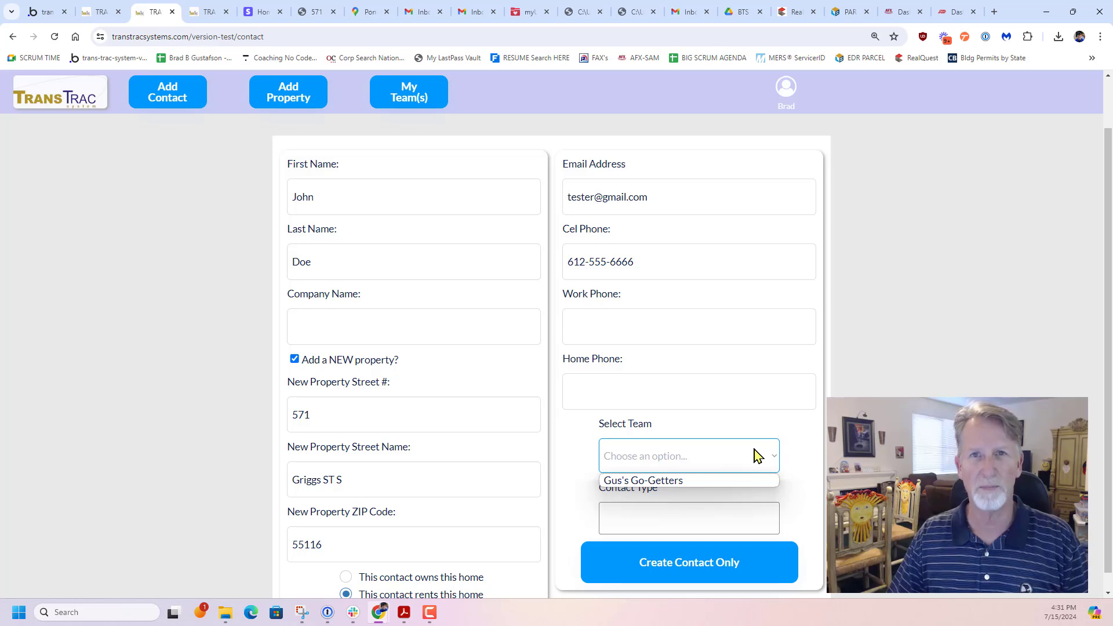
{"action": "left_click", "coordinate": [733, 481]}
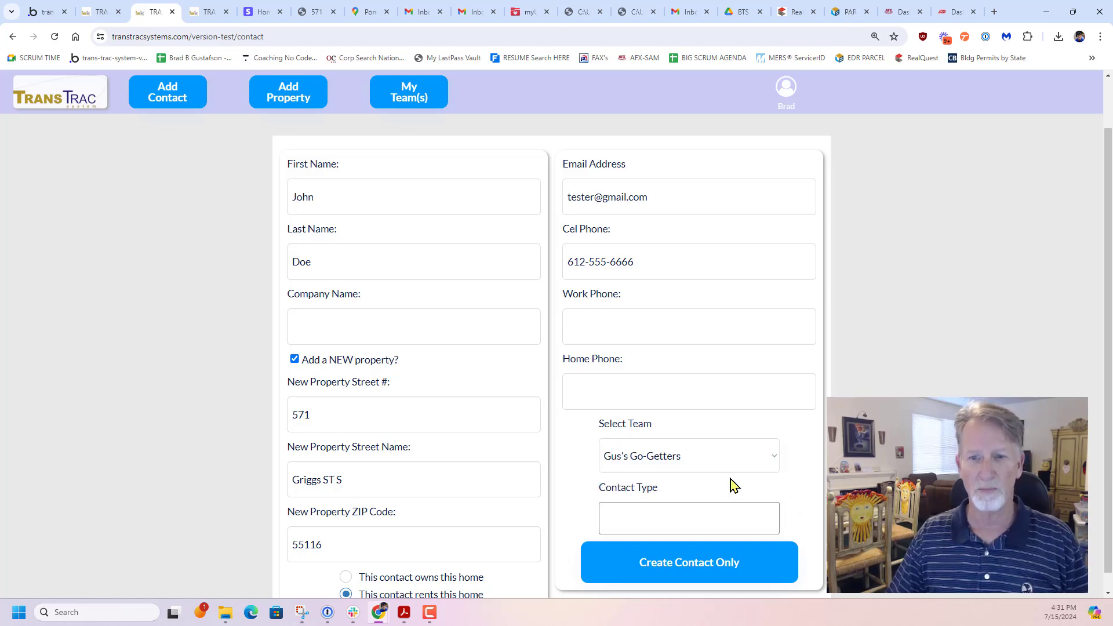
{"action": "left_click", "coordinate": [703, 517]}
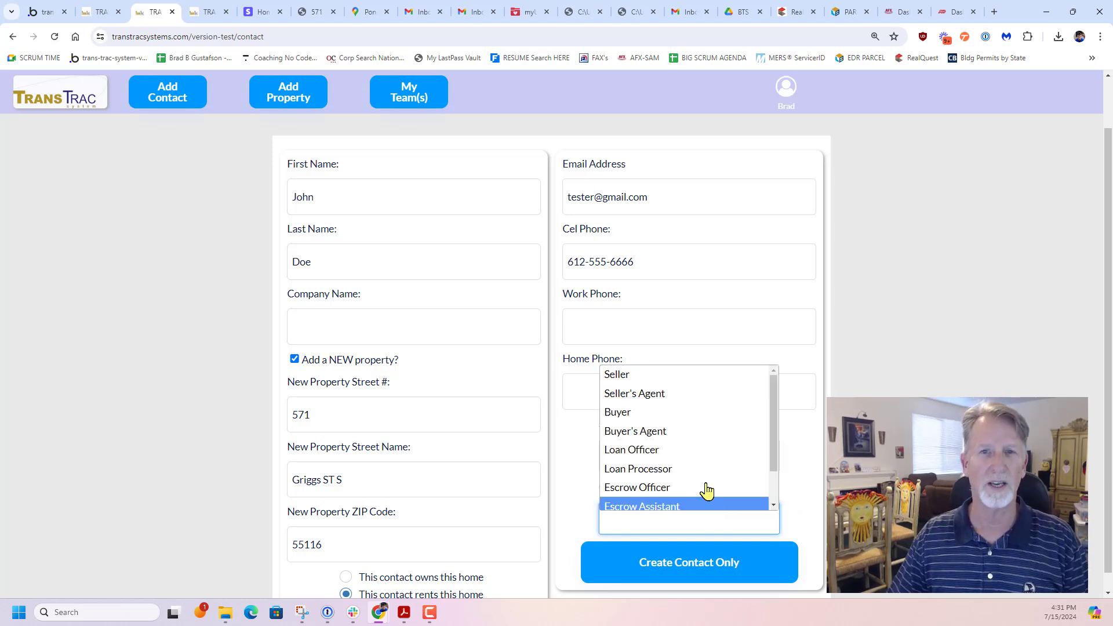
{"action": "left_click", "coordinate": [646, 413]}
{"action": "left_click", "coordinate": [671, 511]}
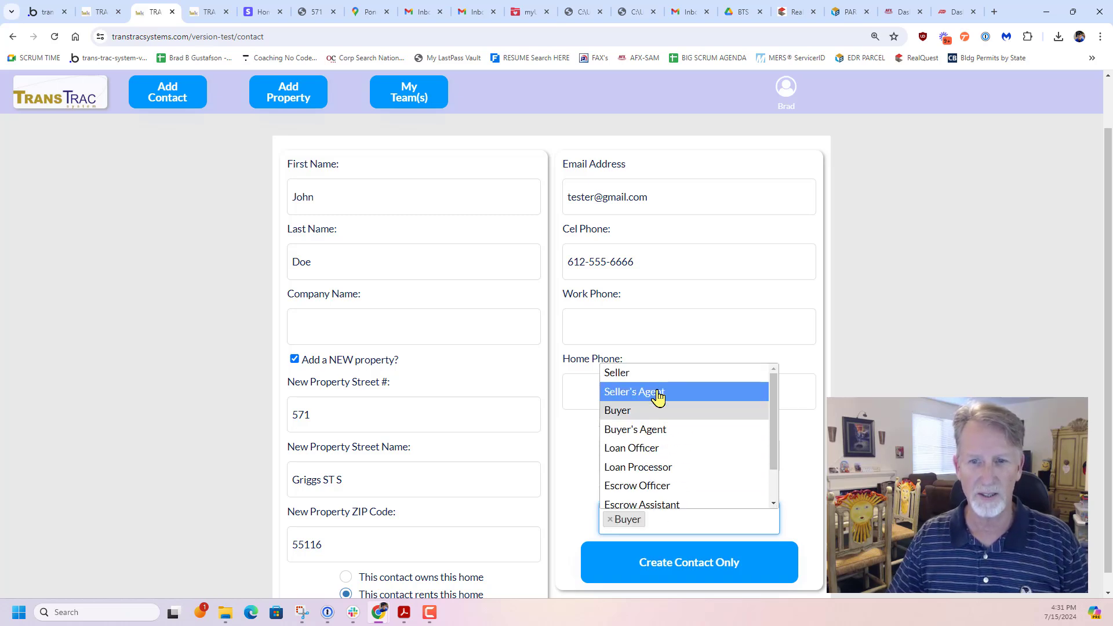
{"action": "left_click", "coordinate": [651, 373]}
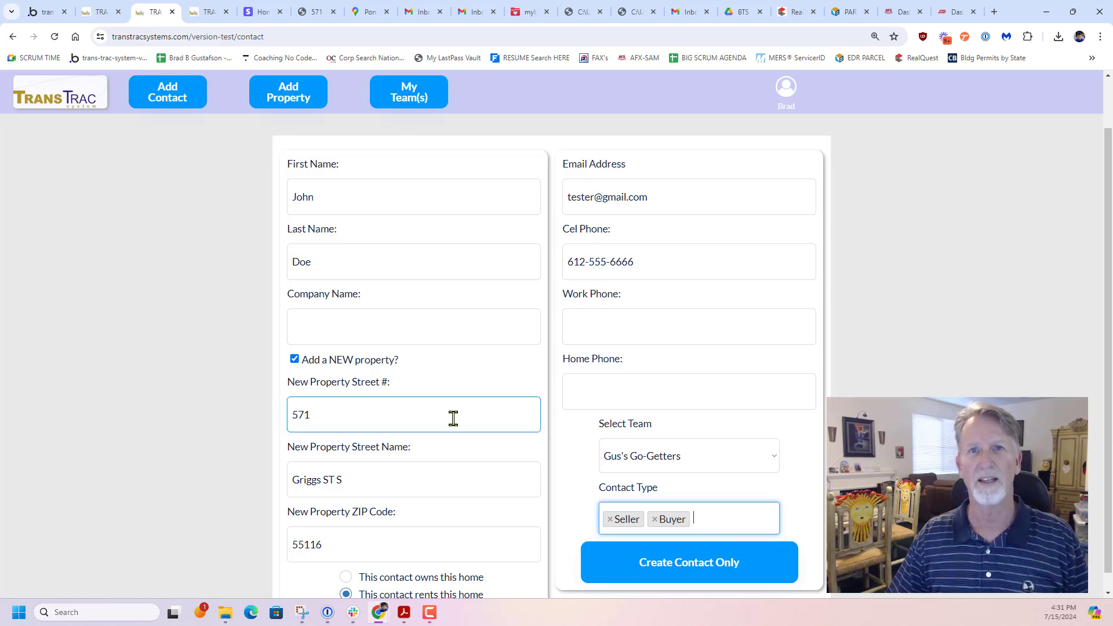
Mark the contact as owning the home and create the contact, continuing to the new property's details
{"action": "scroll", "coordinate": [453, 418], "scroll_direction": "down", "scroll_amount": 1}
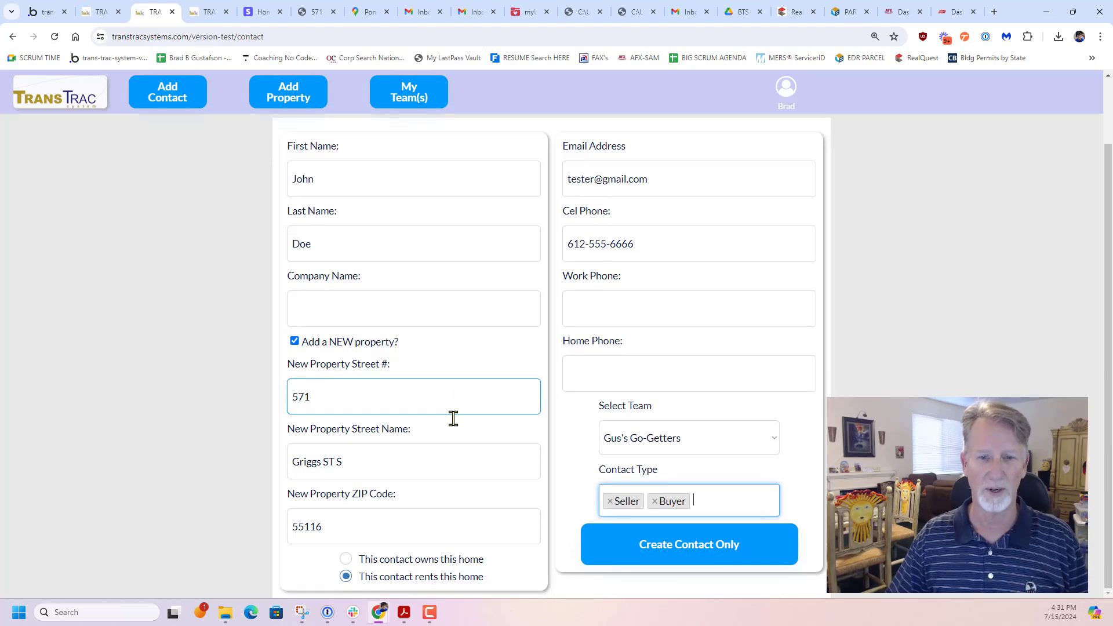
{"action": "left_click", "coordinate": [377, 565]}
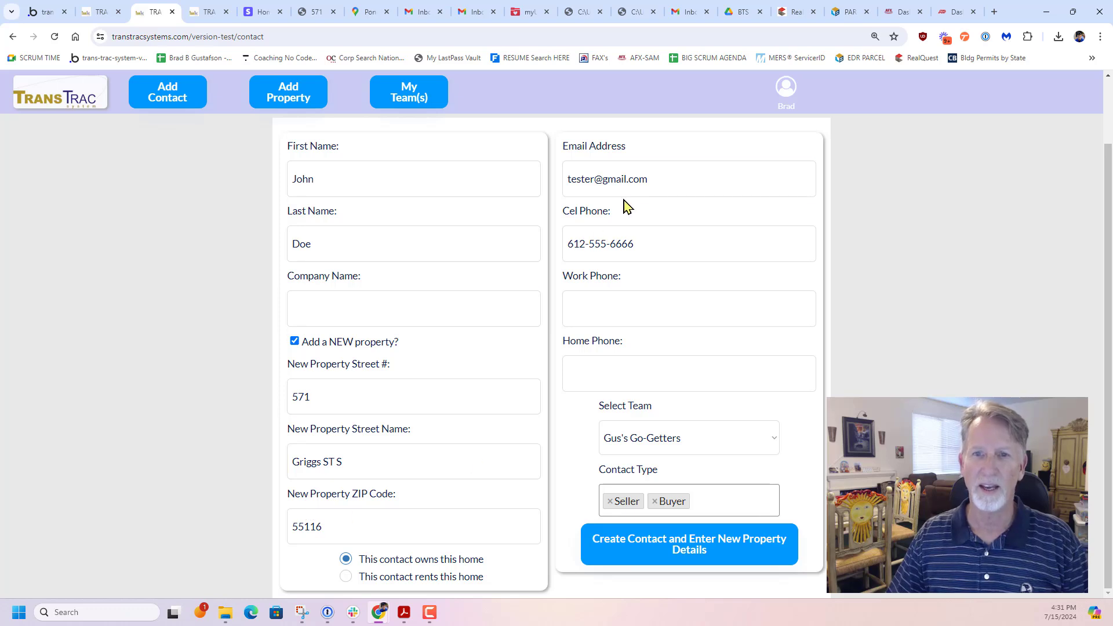
{"action": "left_click", "coordinate": [681, 548]}
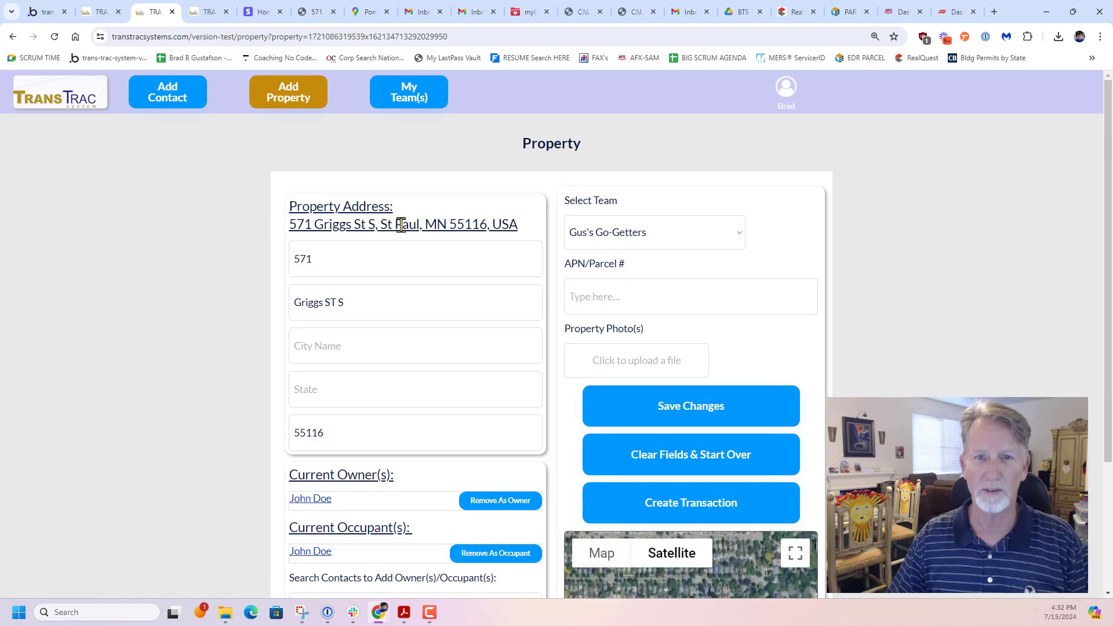
Examine the new property's location up close on the satellite map
{"action": "scroll", "coordinate": [412, 310], "scroll_direction": "down", "scroll_amount": 3}
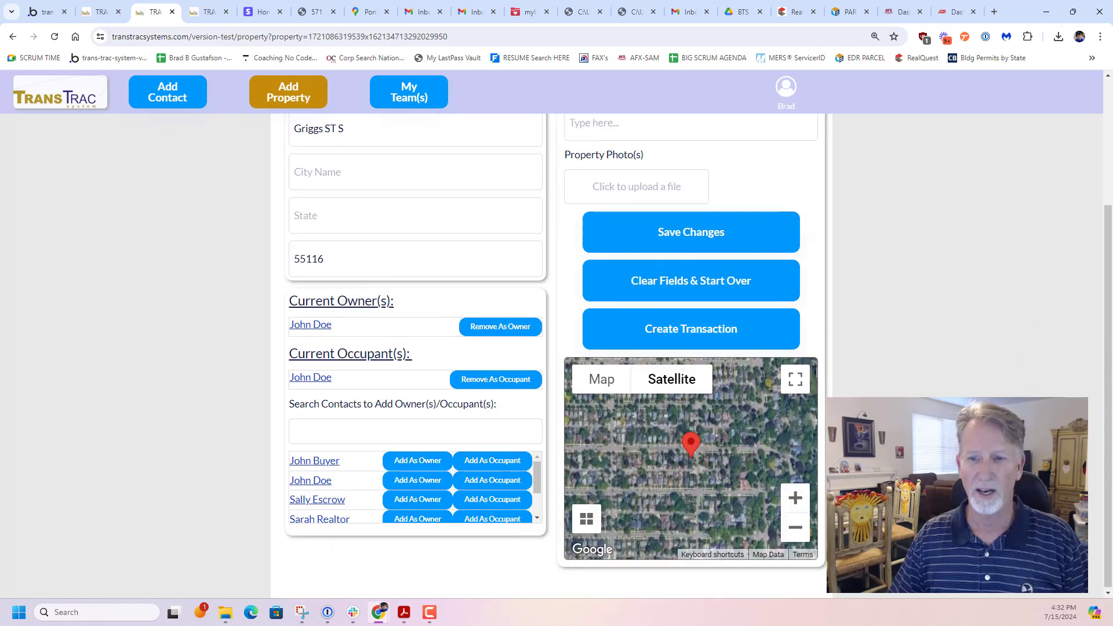
{"action": "scroll", "coordinate": [715, 480], "scroll_direction": "up", "scroll_amount": 2}
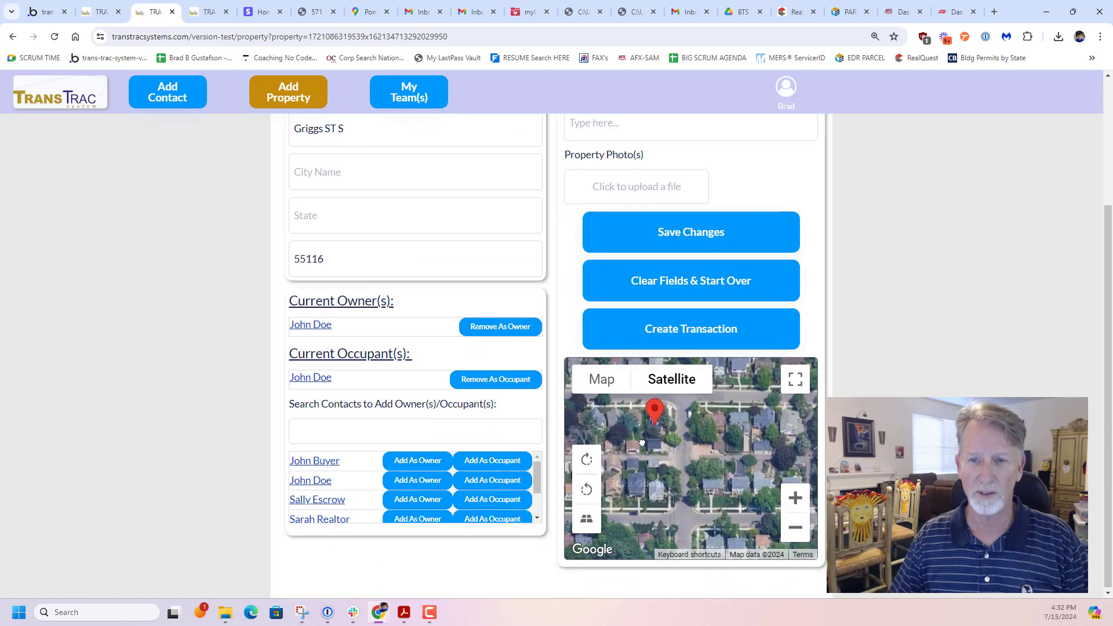
{"action": "scroll", "coordinate": [642, 443], "scroll_direction": "up", "scroll_amount": 3}
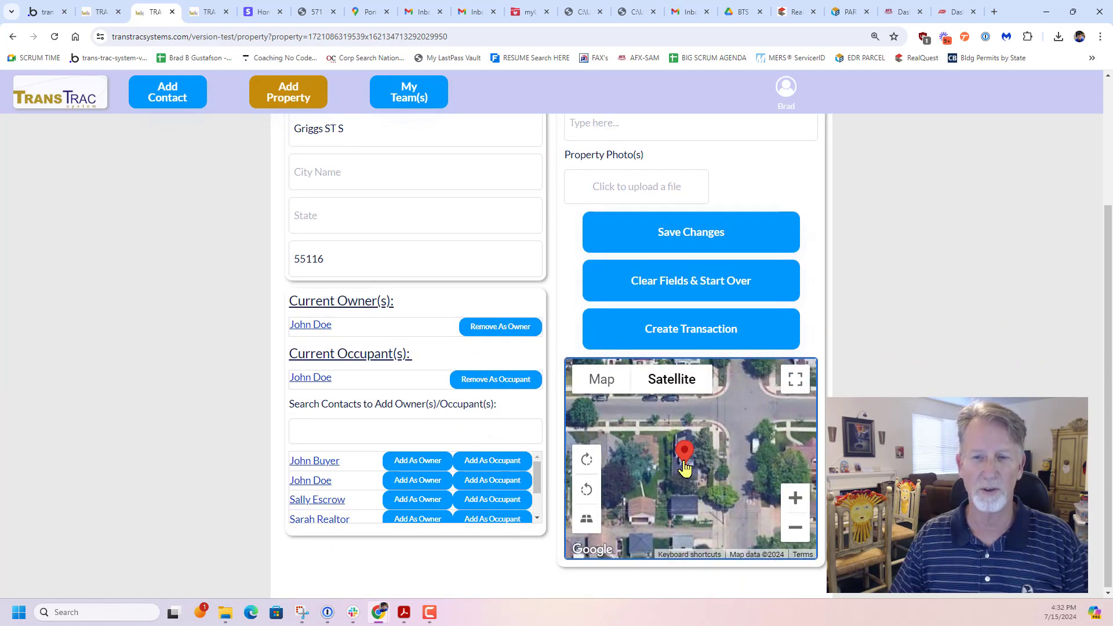
{"action": "scroll", "coordinate": [685, 464], "scroll_direction": "down", "scroll_amount": 3}
{"action": "scroll", "coordinate": [212, 398], "scroll_direction": "up", "scroll_amount": 3}
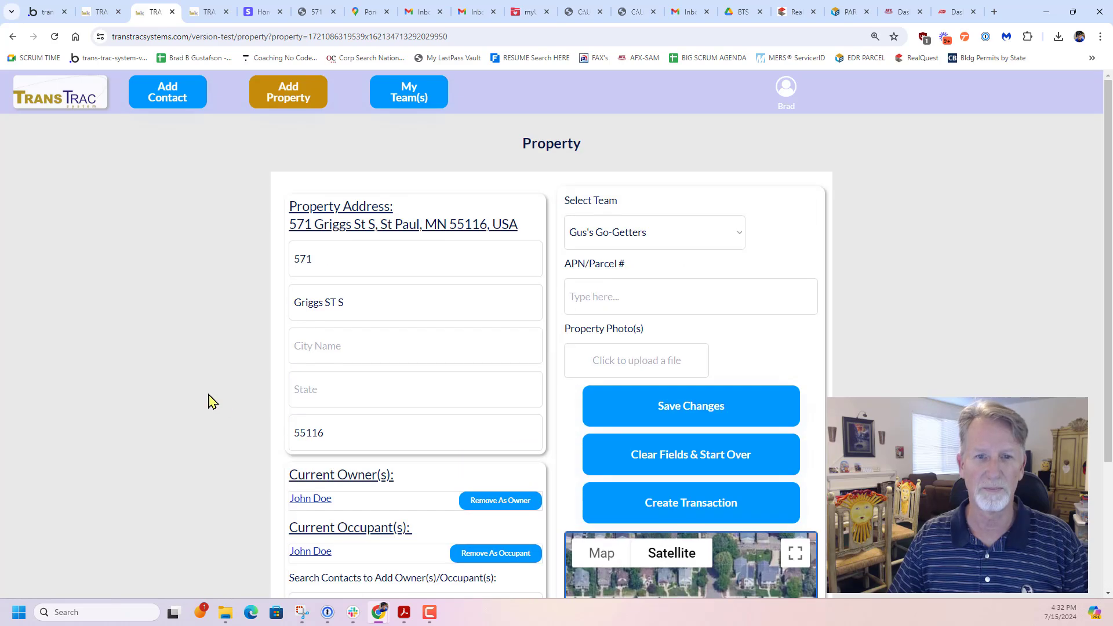
Remove the contact as the property's current occupant and add the same contact back as occupant
{"action": "scroll", "coordinate": [211, 400], "scroll_direction": "down", "scroll_amount": 1}
{"action": "scroll", "coordinate": [304, 348], "scroll_direction": "down", "scroll_amount": 2}
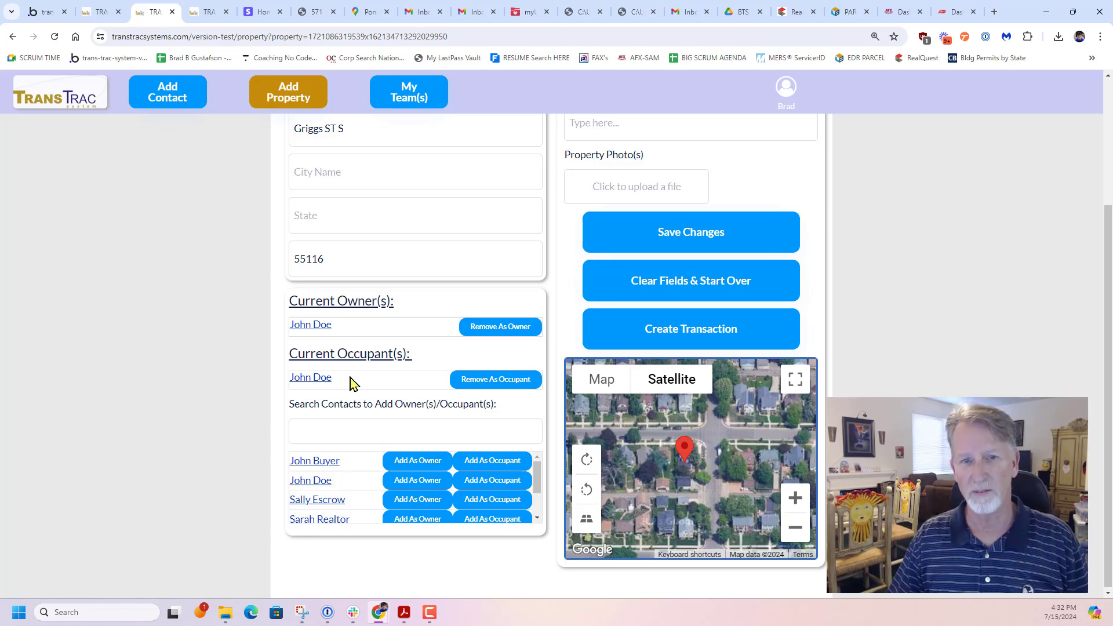
{"action": "left_click", "coordinate": [486, 383]}
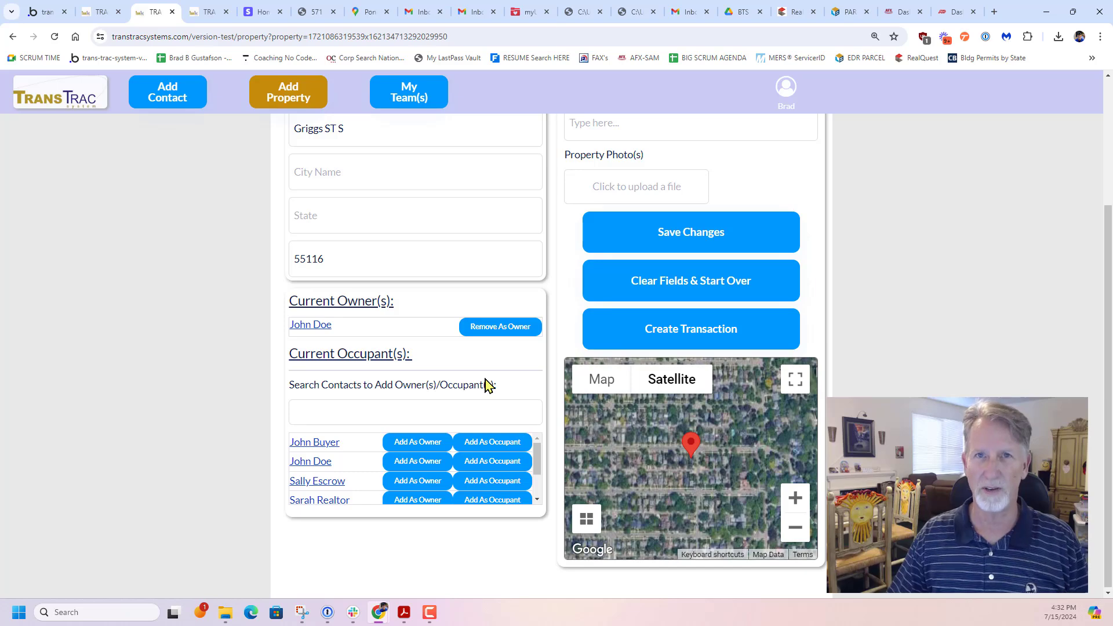
{"action": "left_click", "coordinate": [387, 410]}
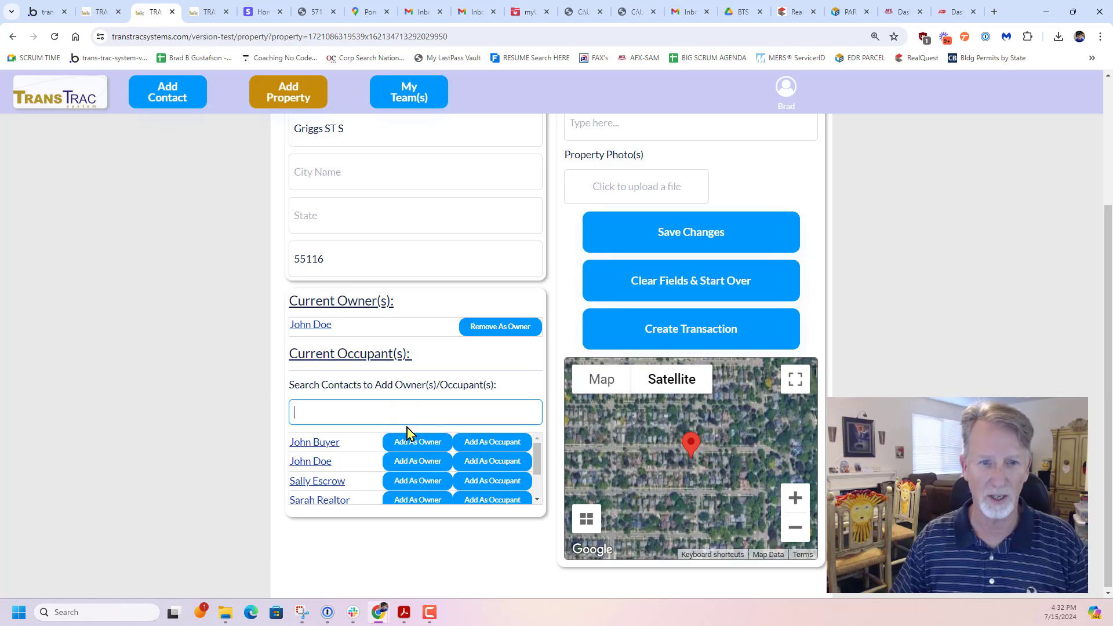
{"action": "left_click", "coordinate": [490, 462]}
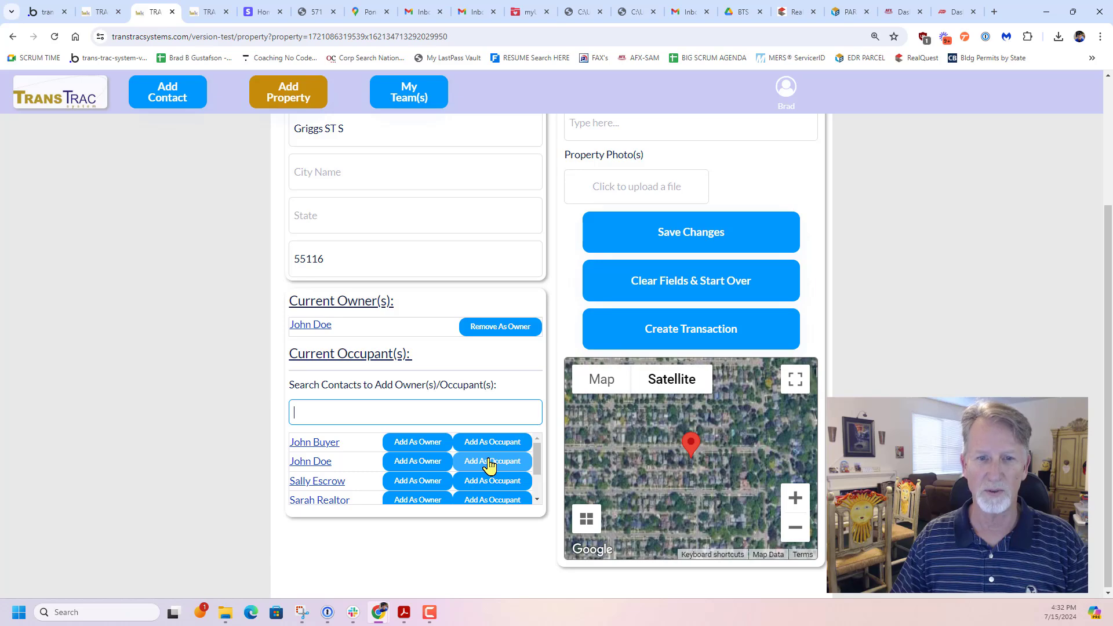
Upload the picture named after the property's street address from the Screenshots folder as the property photo
{"action": "scroll", "coordinate": [951, 371], "scroll_direction": "up", "scroll_amount": 3}
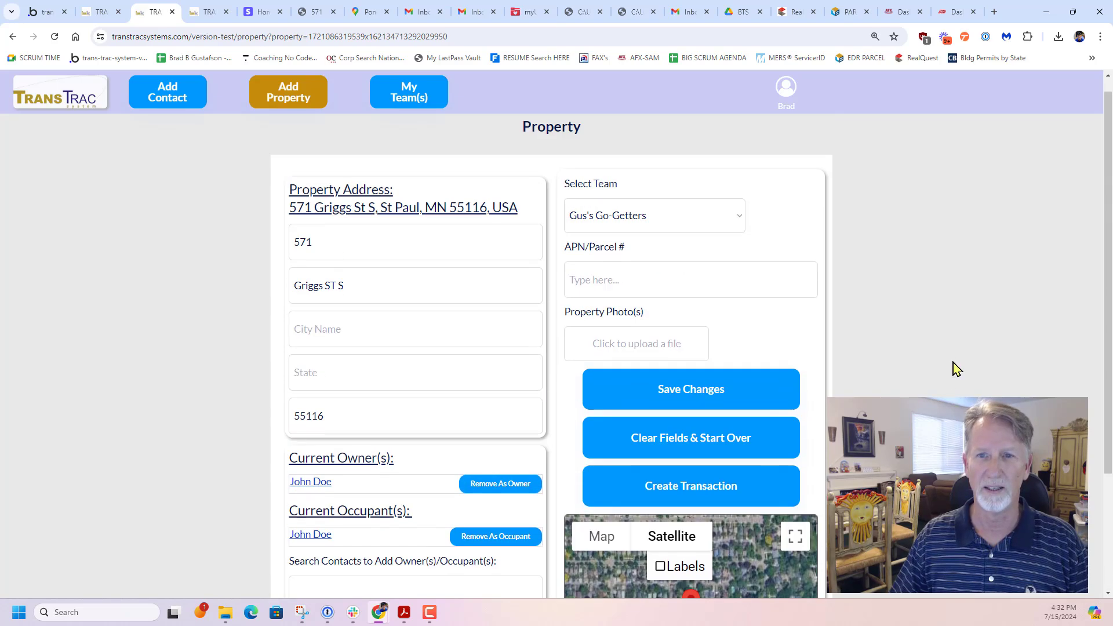
{"action": "left_click", "coordinate": [649, 364]}
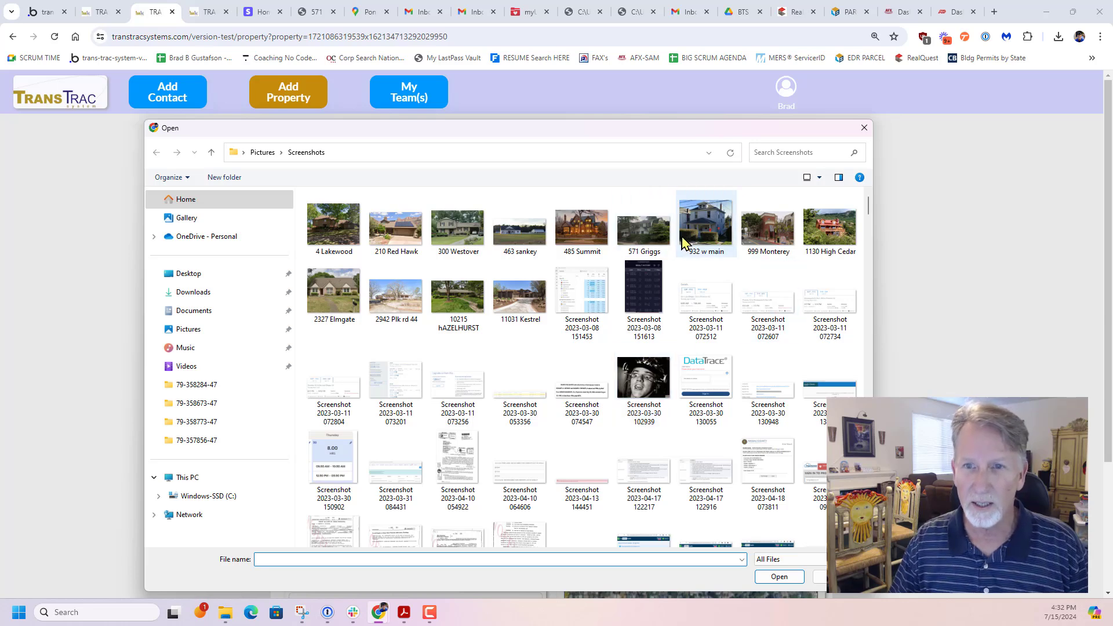
{"action": "double_click", "coordinate": [645, 231]}
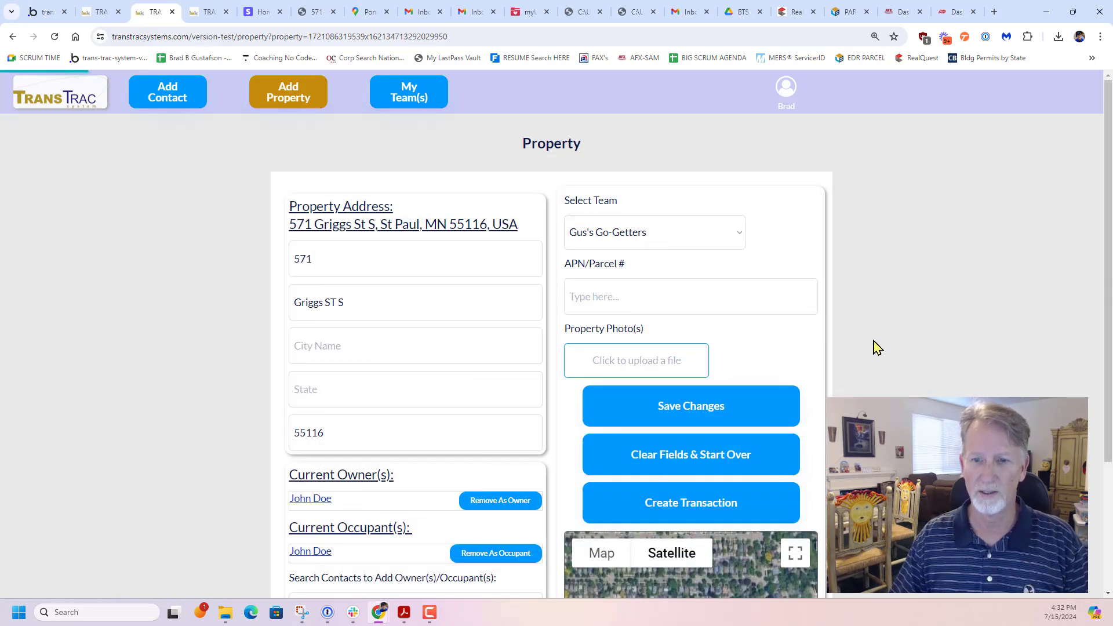
{"action": "scroll", "coordinate": [874, 348], "scroll_direction": "down", "scroll_amount": 3}
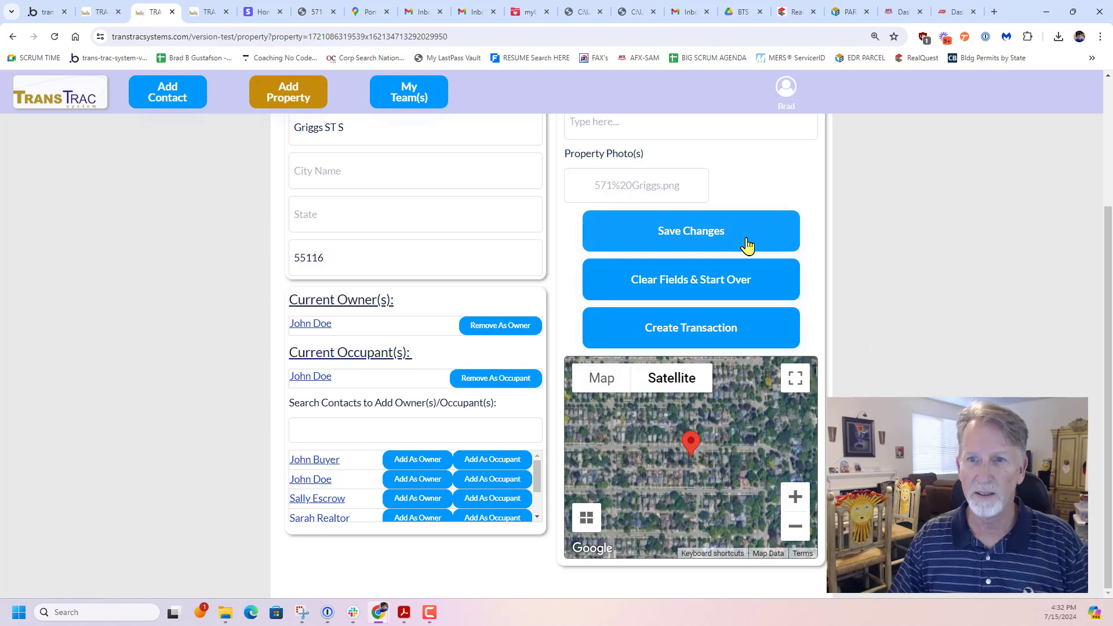
Set the property's city to St Paul and its state to MN, and save the property
{"action": "left_click", "coordinate": [724, 235]}
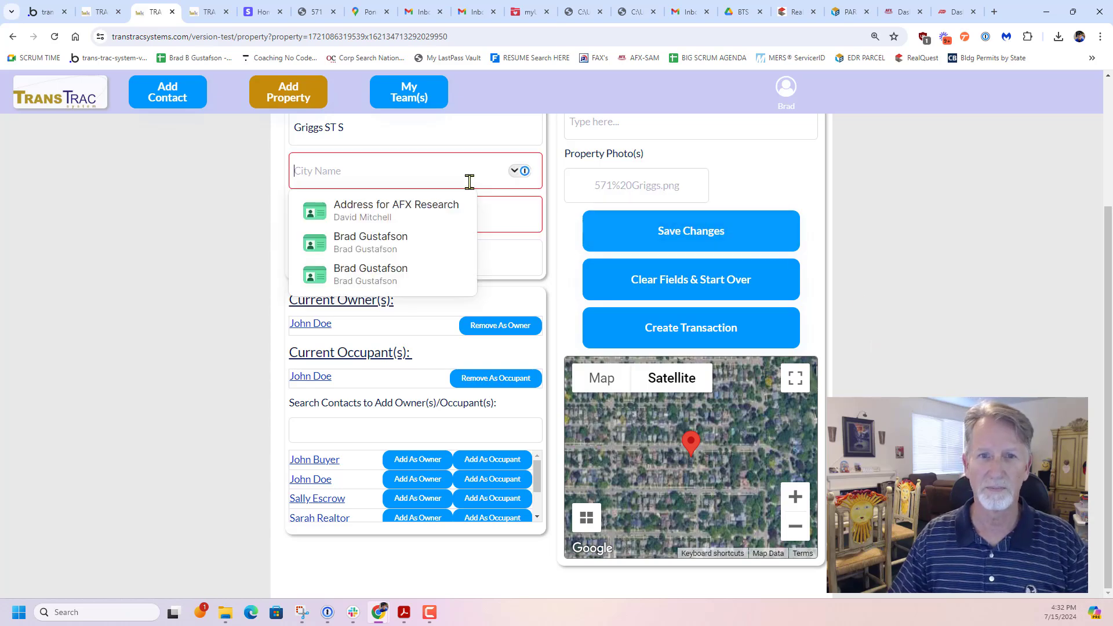
{"action": "type", "text": "St Paul"}
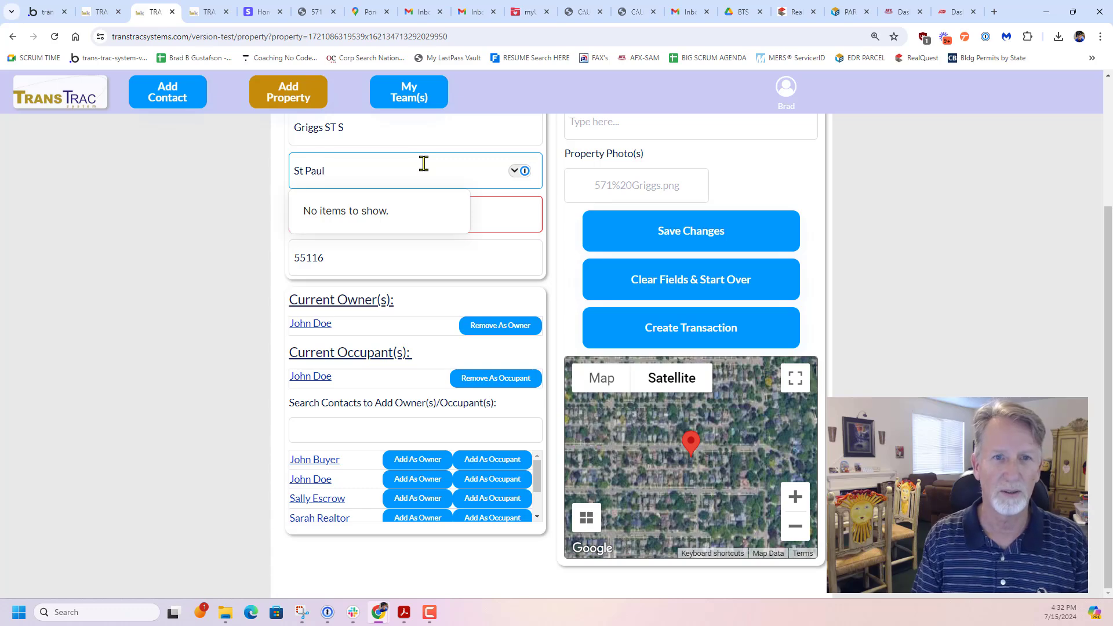
{"action": "key", "text": "Tab"}
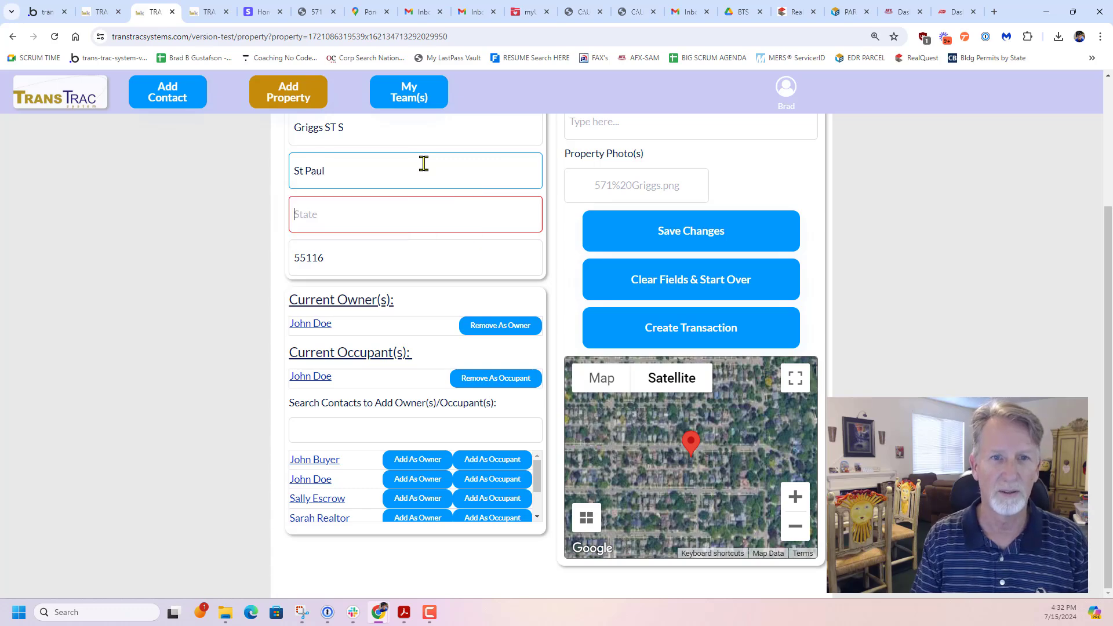
{"action": "type", "text": "MN"}
{"action": "left_click", "coordinate": [671, 230]}
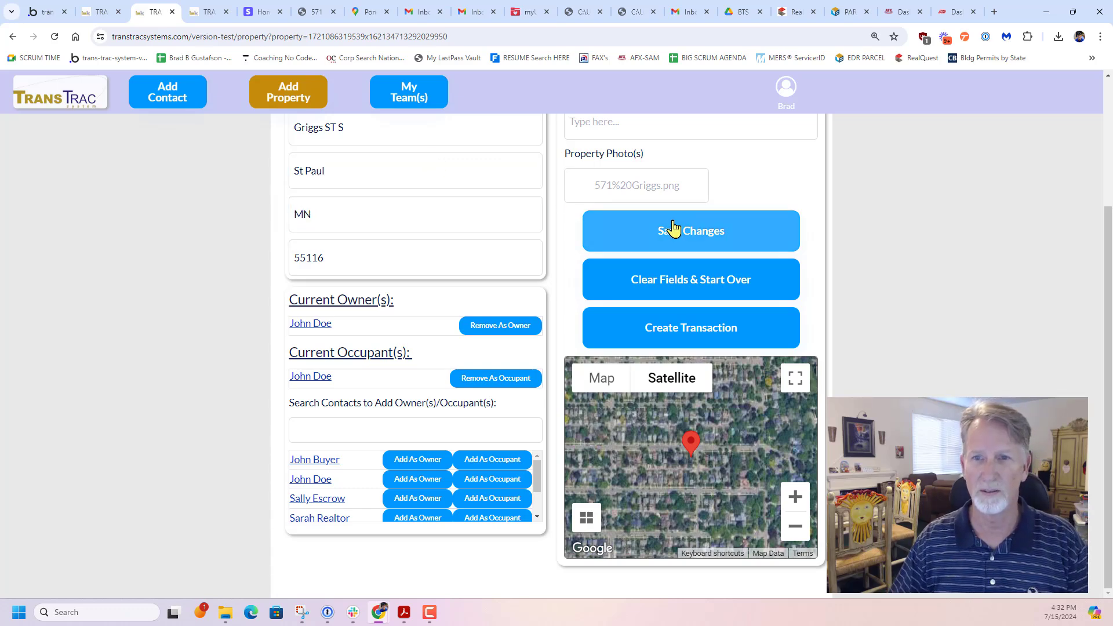
{"action": "scroll", "coordinate": [896, 329], "scroll_direction": "down", "scroll_amount": 2}
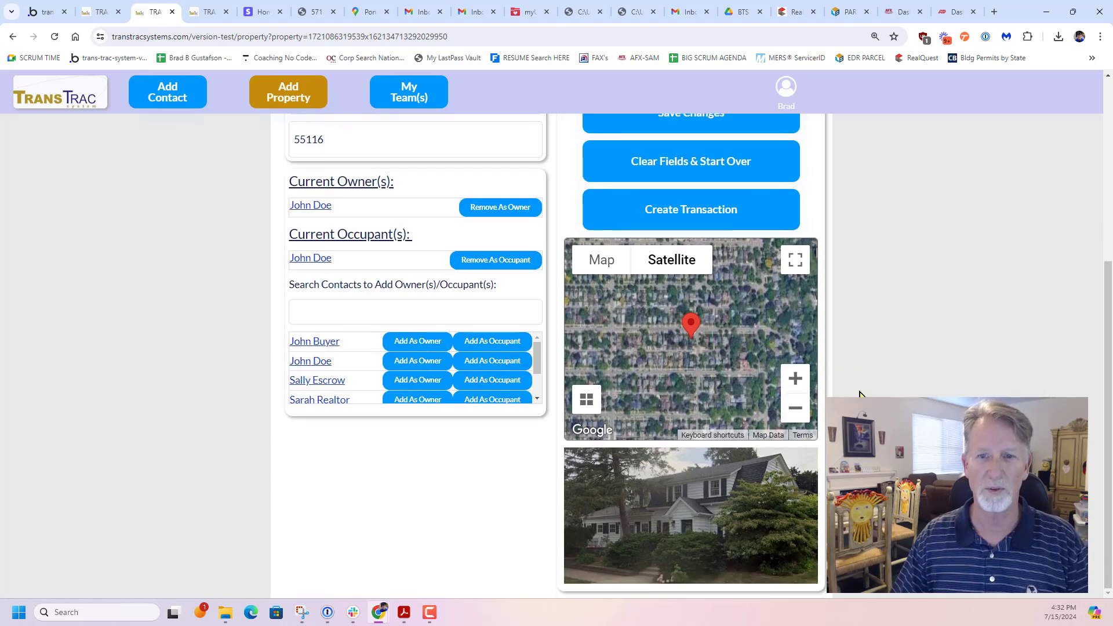
{"action": "scroll", "coordinate": [860, 394], "scroll_direction": "up", "scroll_amount": 5}
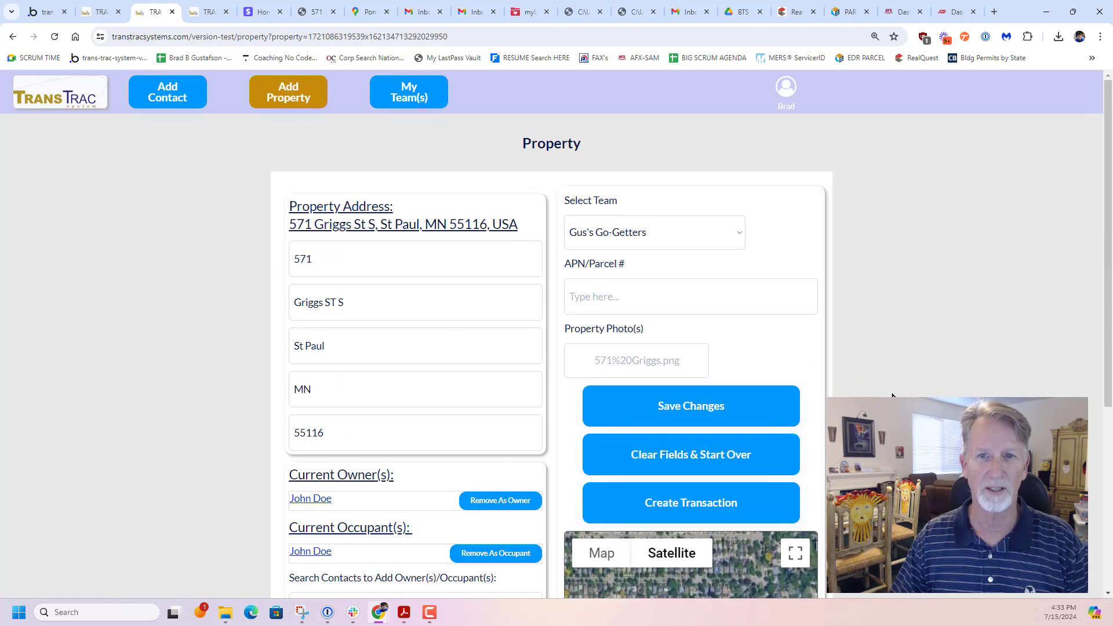
Start a new contact and enter the contact's first and last name
{"action": "left_click", "coordinate": [172, 99]}
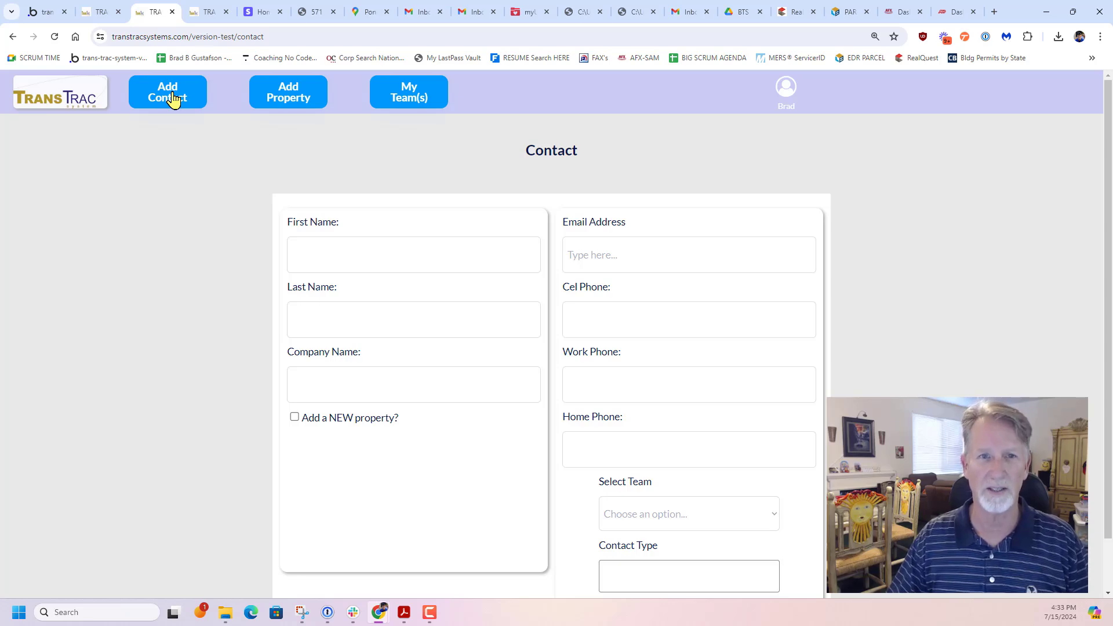
{"action": "left_click", "coordinate": [321, 255]}
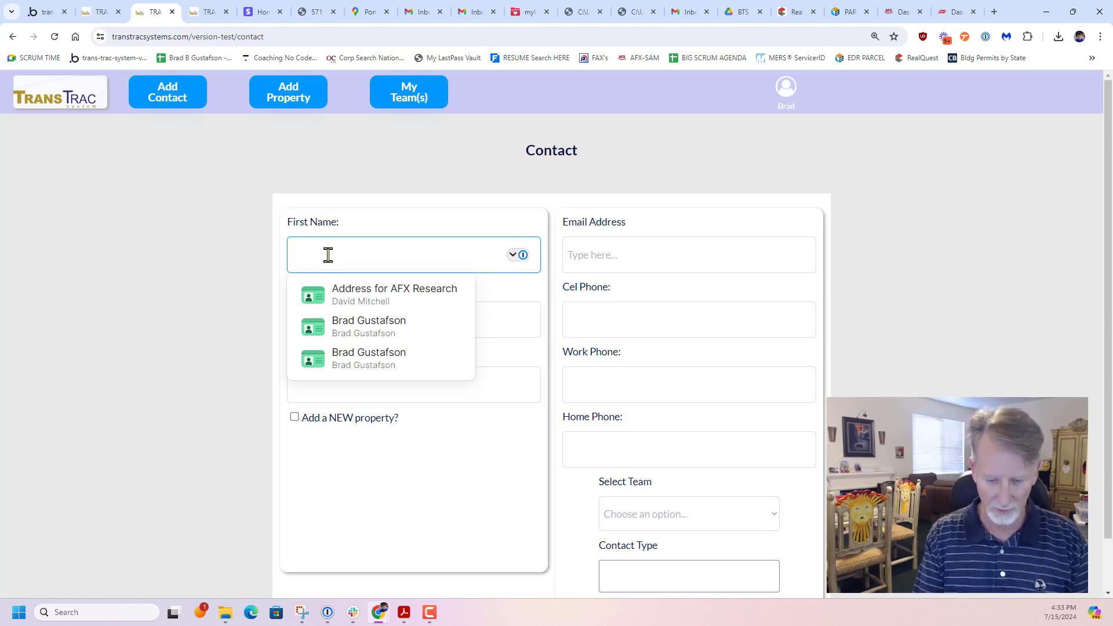
{"action": "type", "text": "Sally"}
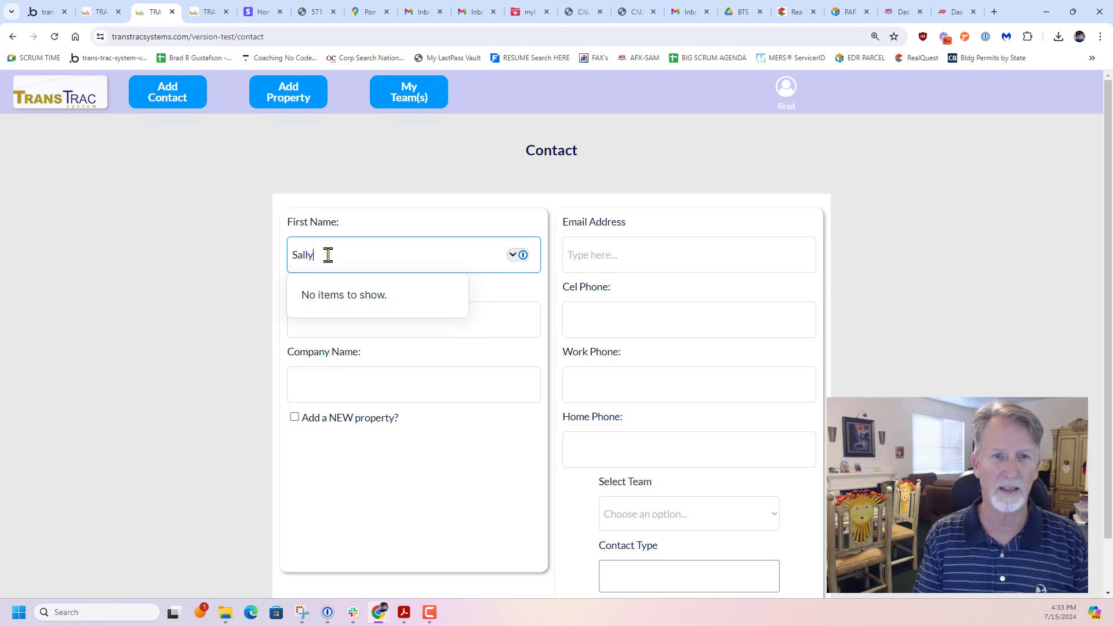
{"action": "key", "text": "Tab"}
{"action": "type", "text": "Lo"}
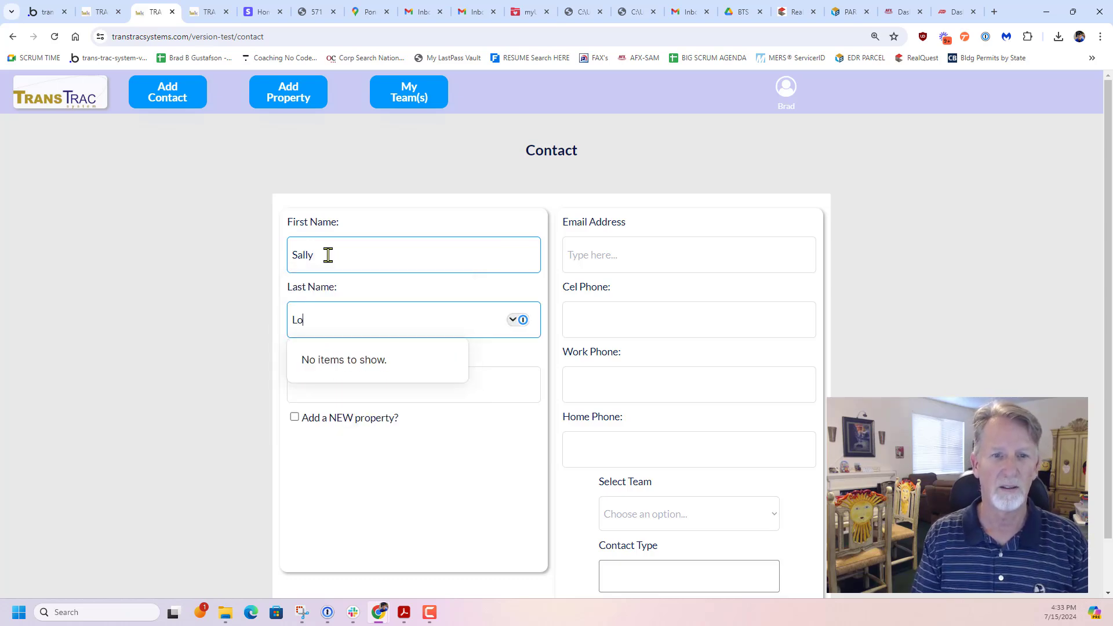
{"action": "type", "text": "anprocessor"}
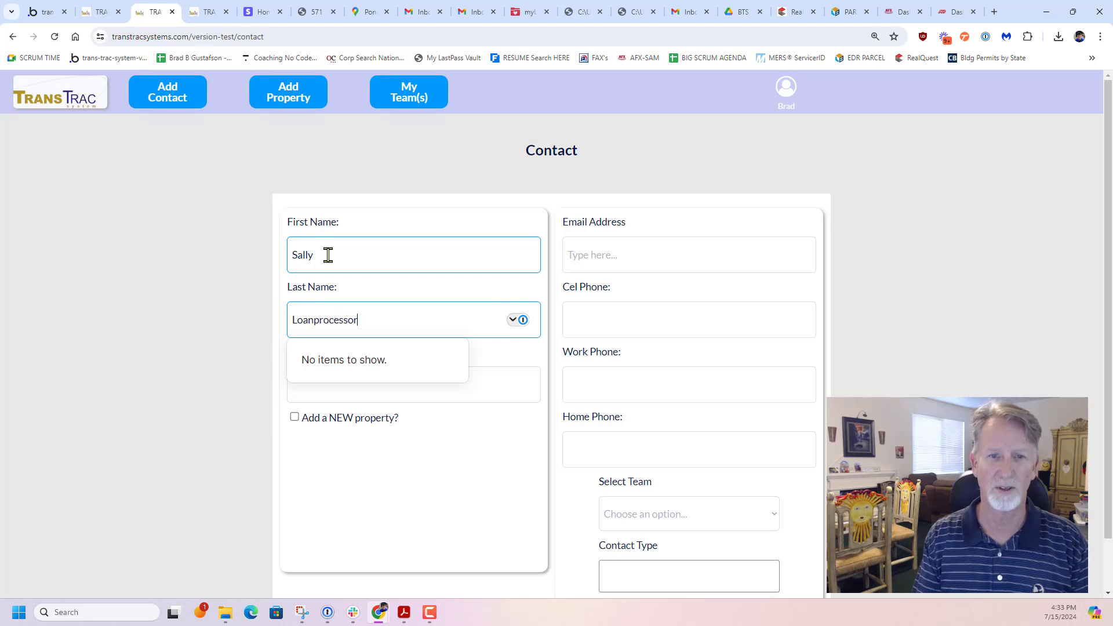
{"action": "key", "text": "Tab"}
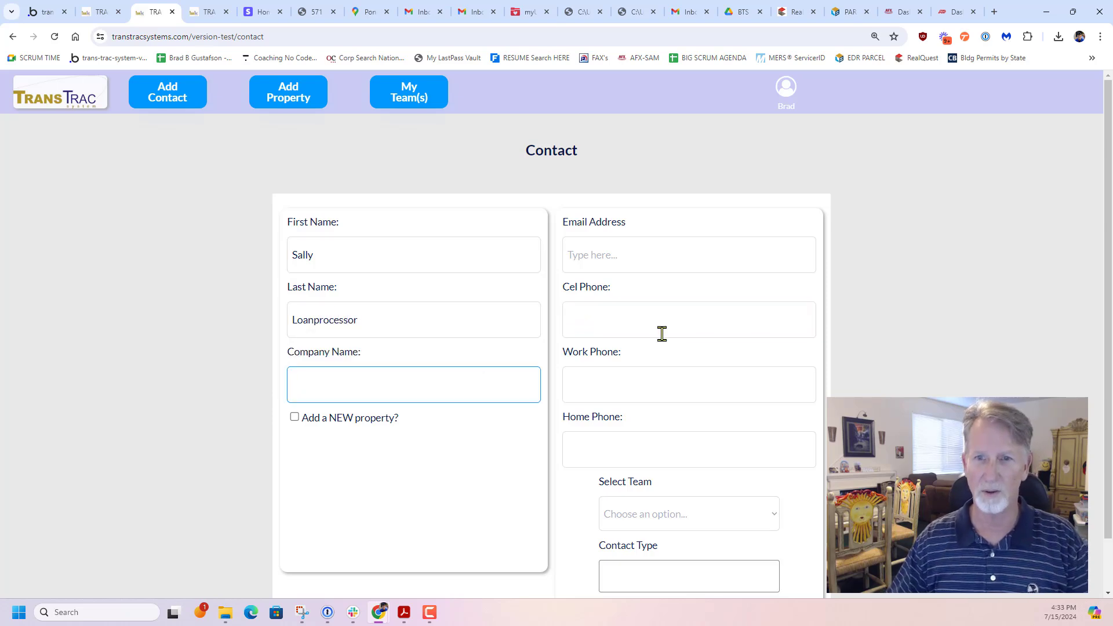
Assign the new contact to the team Gus's Go-Getters and set the contact type to Loan Processor
{"action": "left_click", "coordinate": [689, 513]}
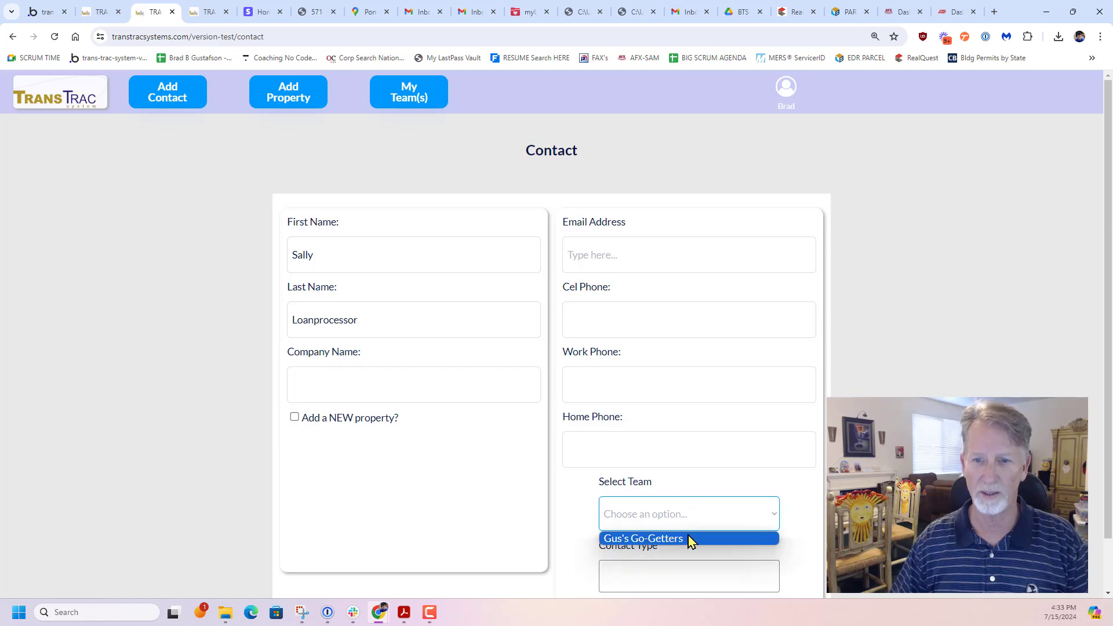
{"action": "left_click", "coordinate": [689, 540]}
{"action": "scroll", "coordinate": [691, 522], "scroll_direction": "down", "scroll_amount": 1}
{"action": "left_click", "coordinate": [693, 512]}
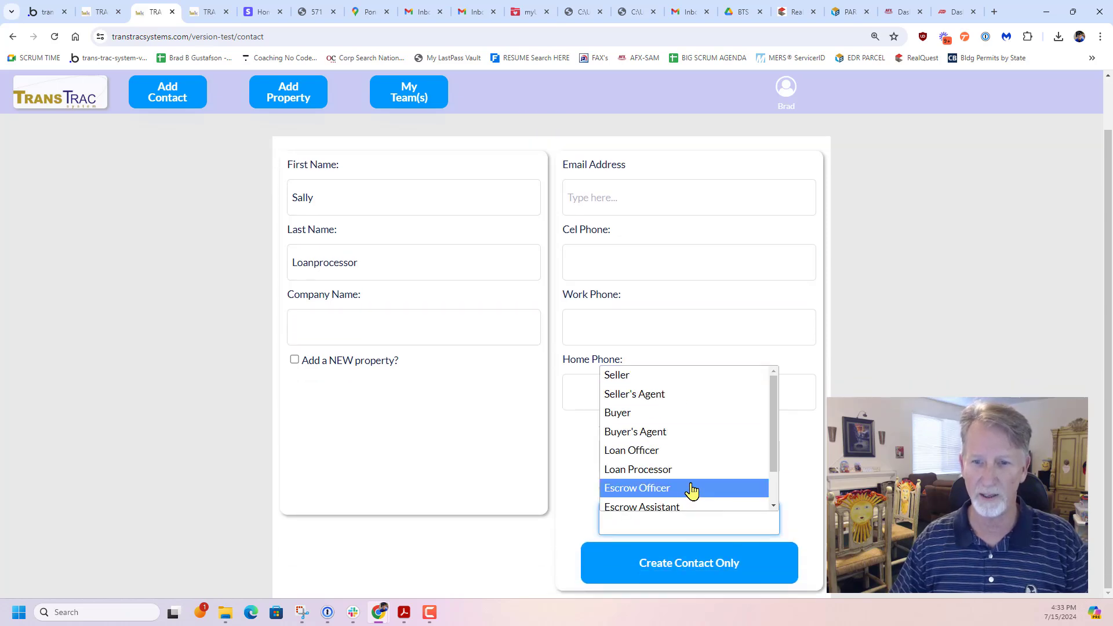
{"action": "scroll", "coordinate": [687, 479], "scroll_direction": "down", "scroll_amount": 1}
{"action": "left_click", "coordinate": [665, 431]}
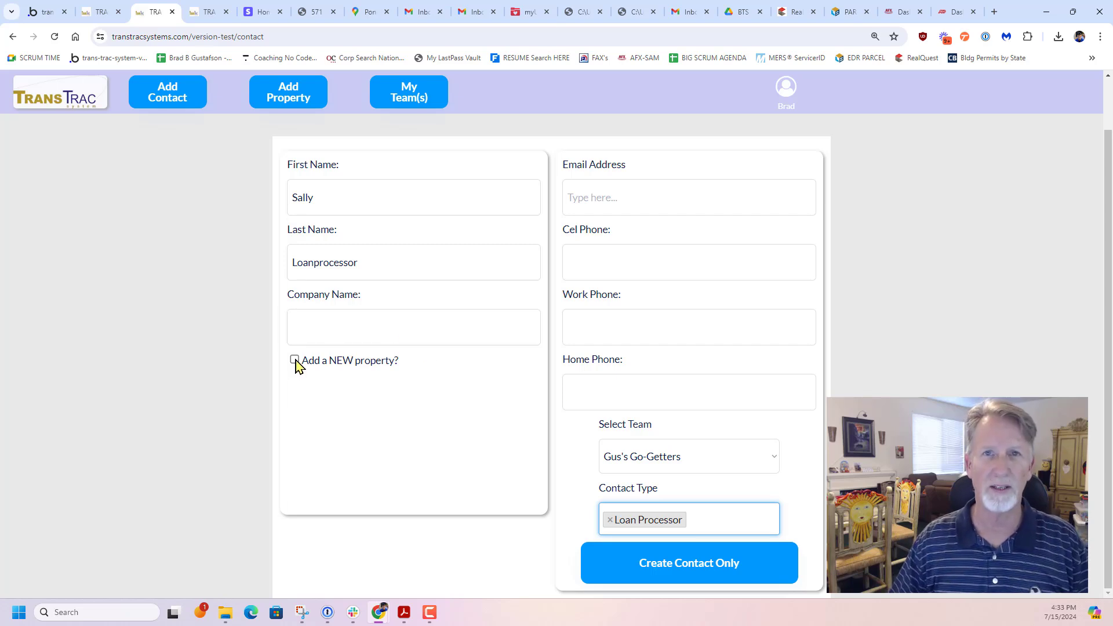
{"action": "left_click", "coordinate": [382, 323]}
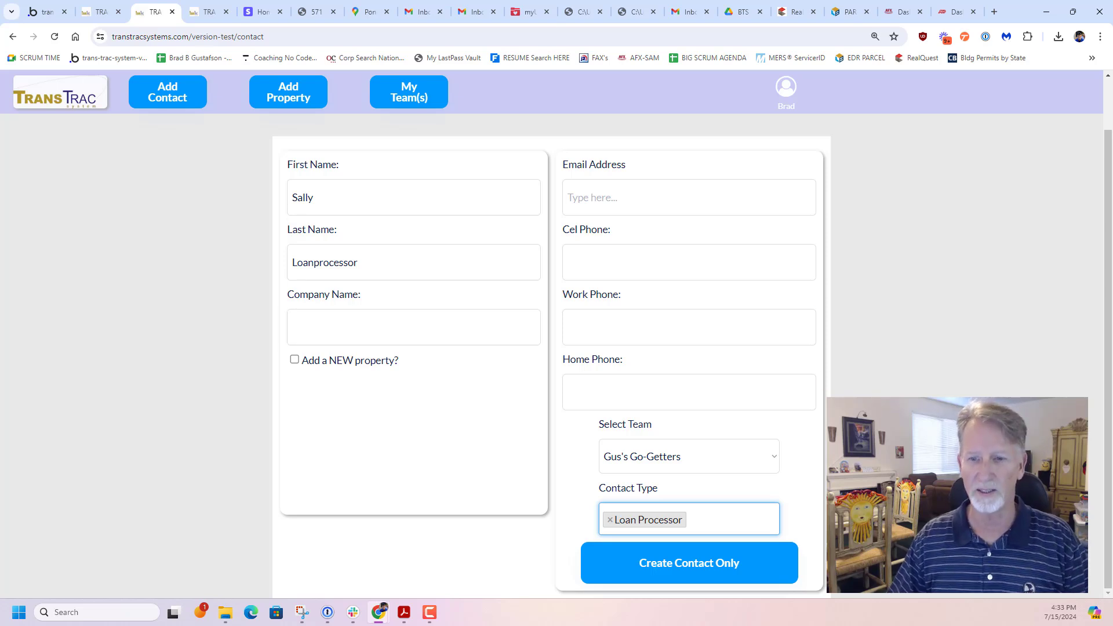
Fill in the contact's email address and create the contact without adding a property
{"action": "left_click", "coordinate": [688, 566]}
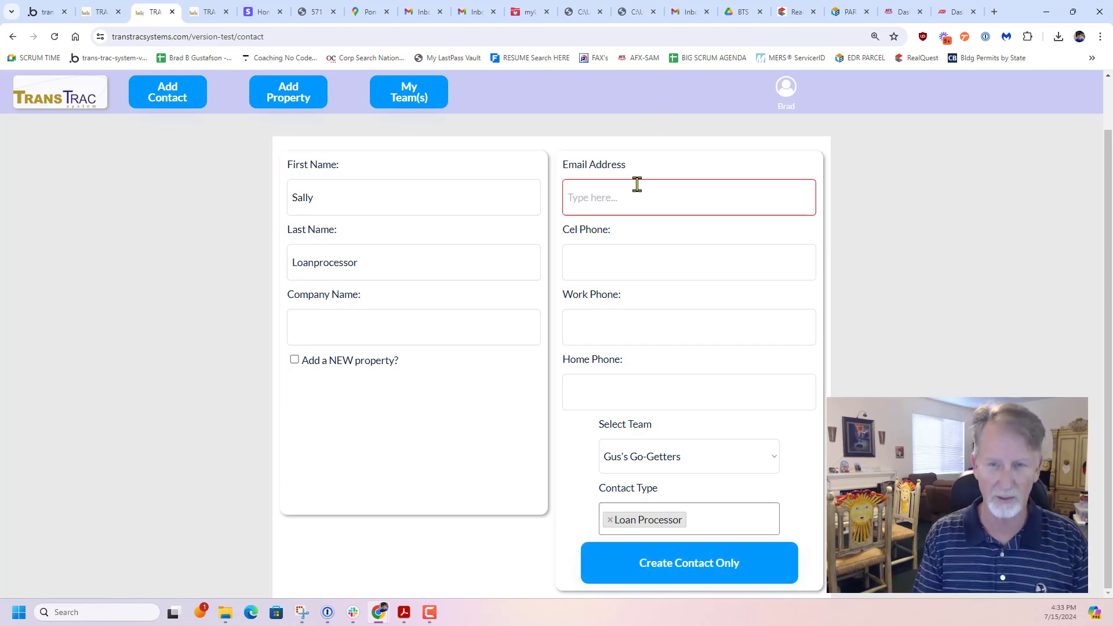
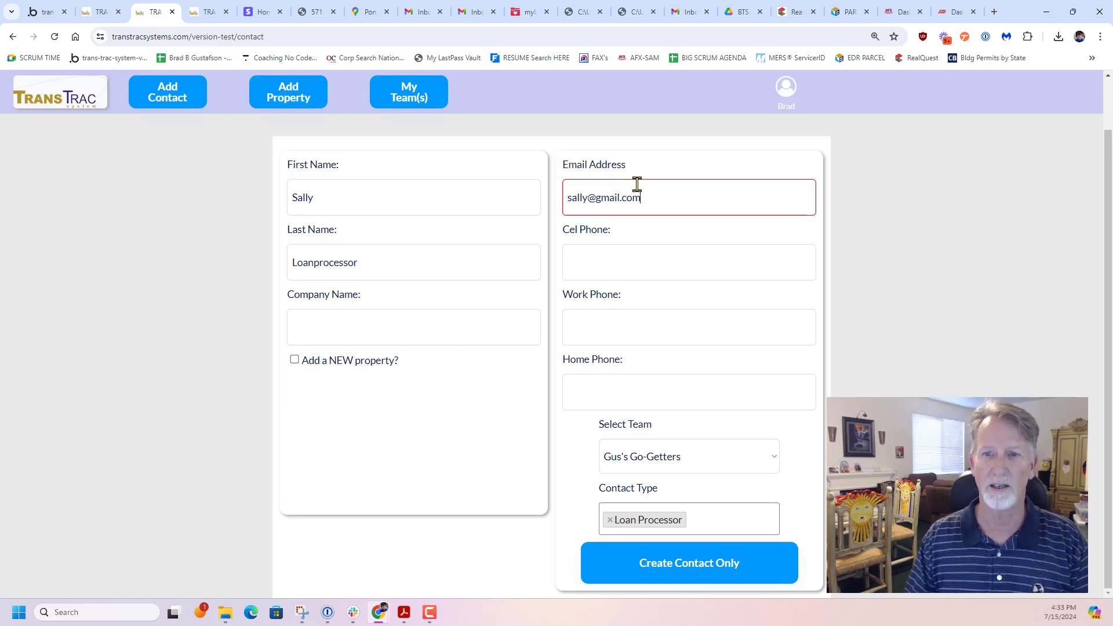
{"action": "left_click", "coordinate": [694, 574]}
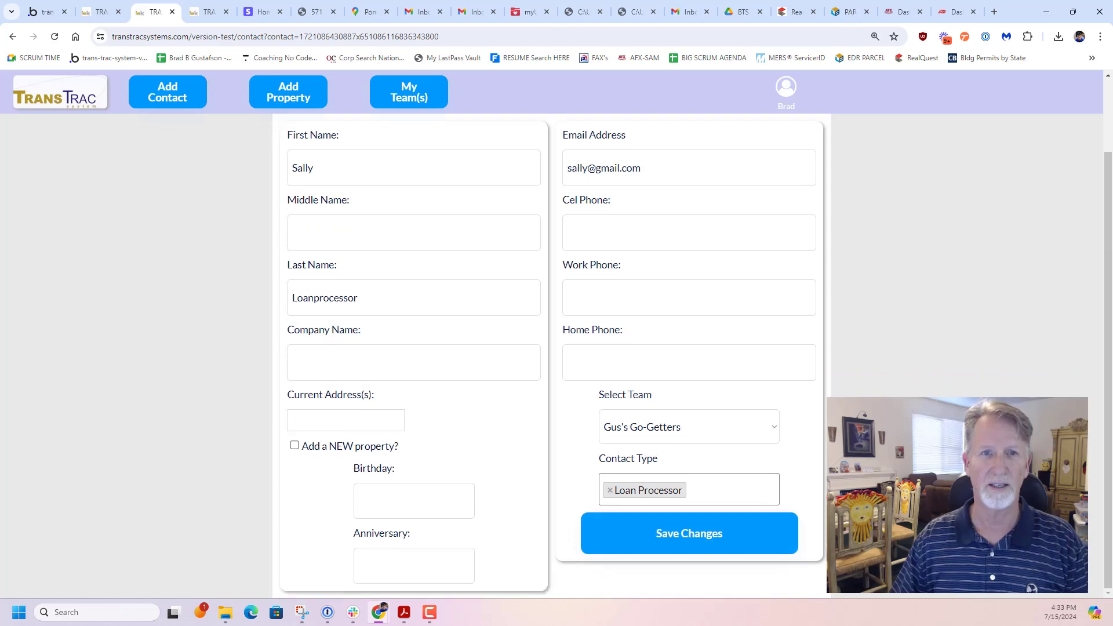
Open the St Paul property from the dashboard's list of properties and check its details, map and photo
{"action": "scroll", "coordinate": [236, 143], "scroll_direction": "up", "scroll_amount": 1}
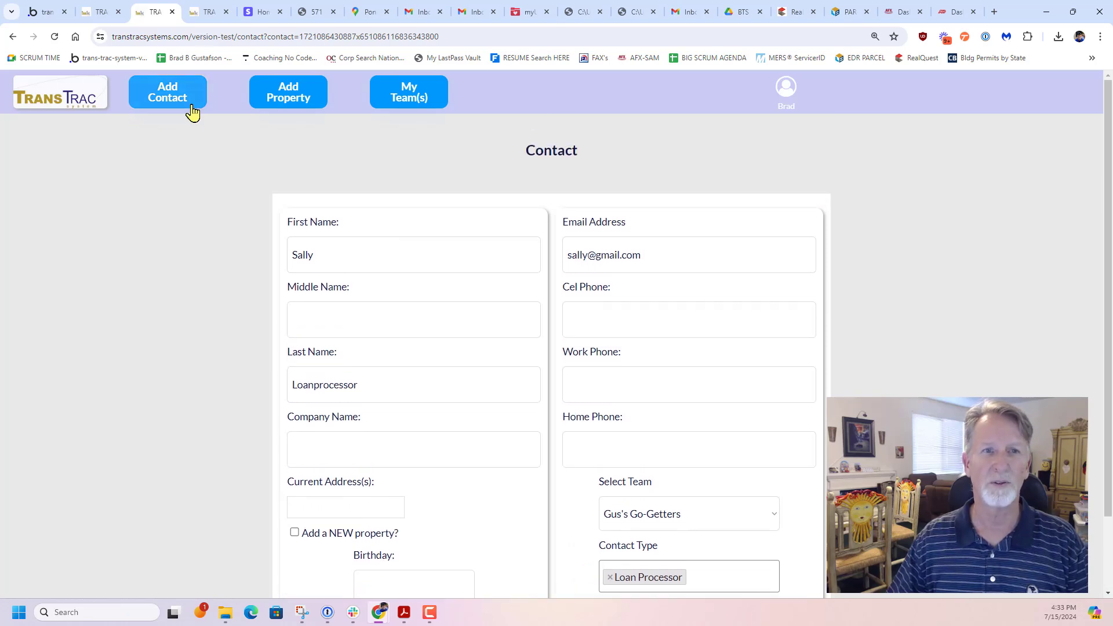
{"action": "left_click", "coordinate": [92, 105]}
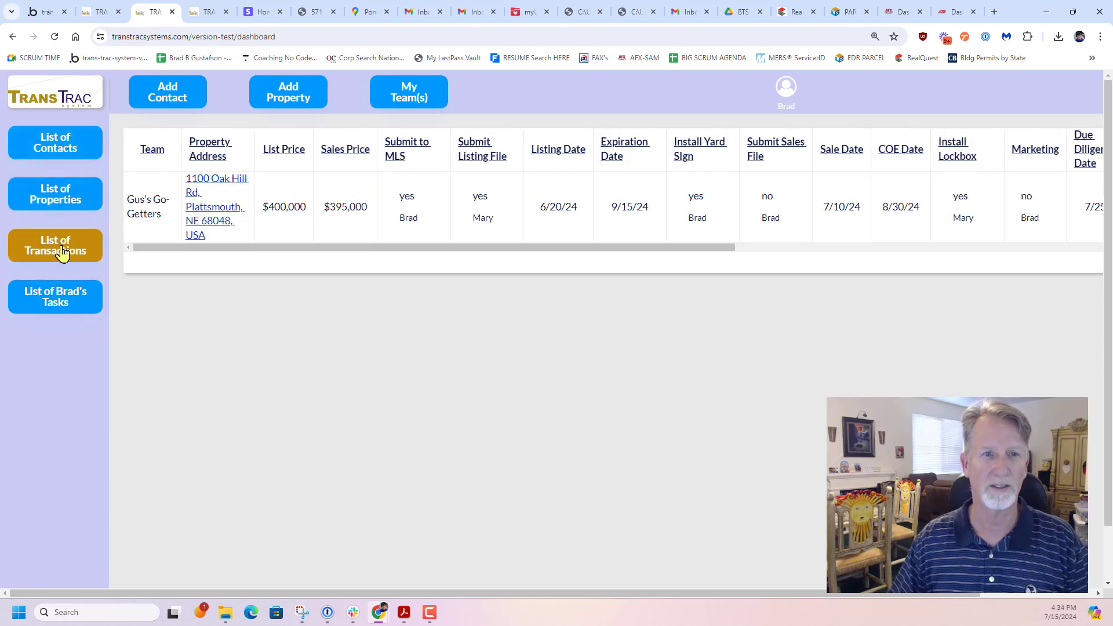
{"action": "left_click", "coordinate": [51, 198]}
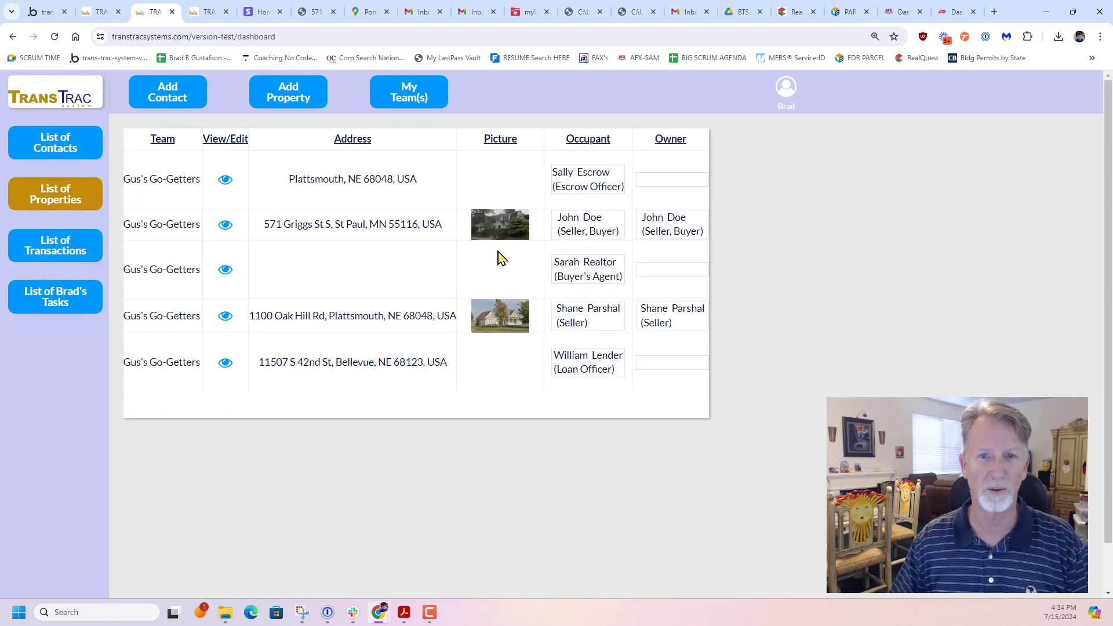
{"action": "left_click", "coordinate": [224, 232]}
{"action": "scroll", "coordinate": [887, 215], "scroll_direction": "down", "scroll_amount": 2}
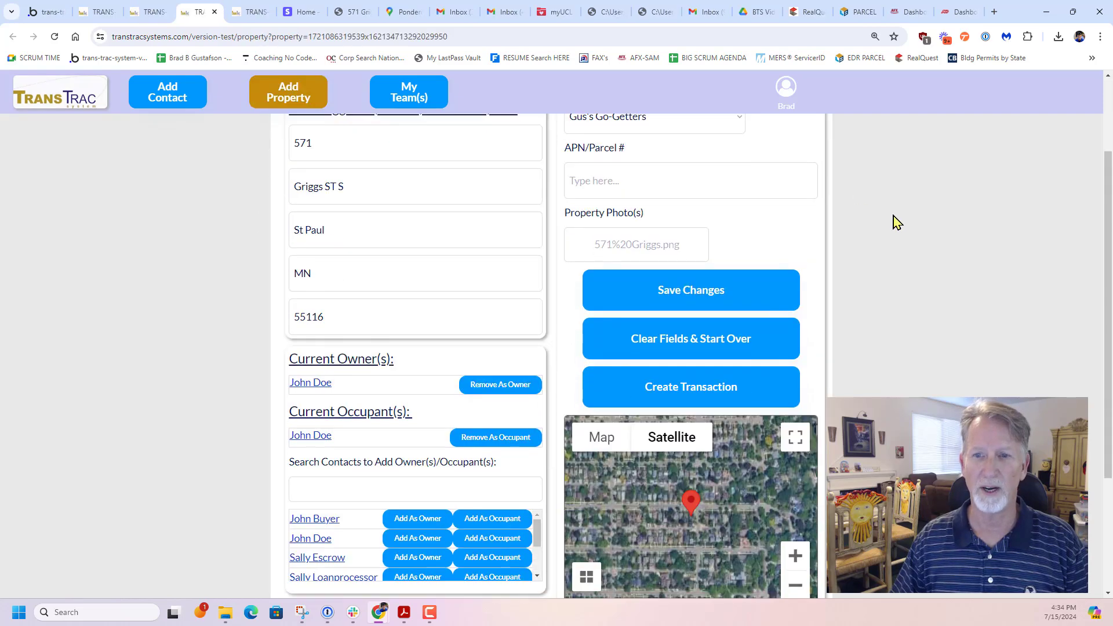
{"action": "scroll", "coordinate": [903, 348], "scroll_direction": "down", "scroll_amount": 3}
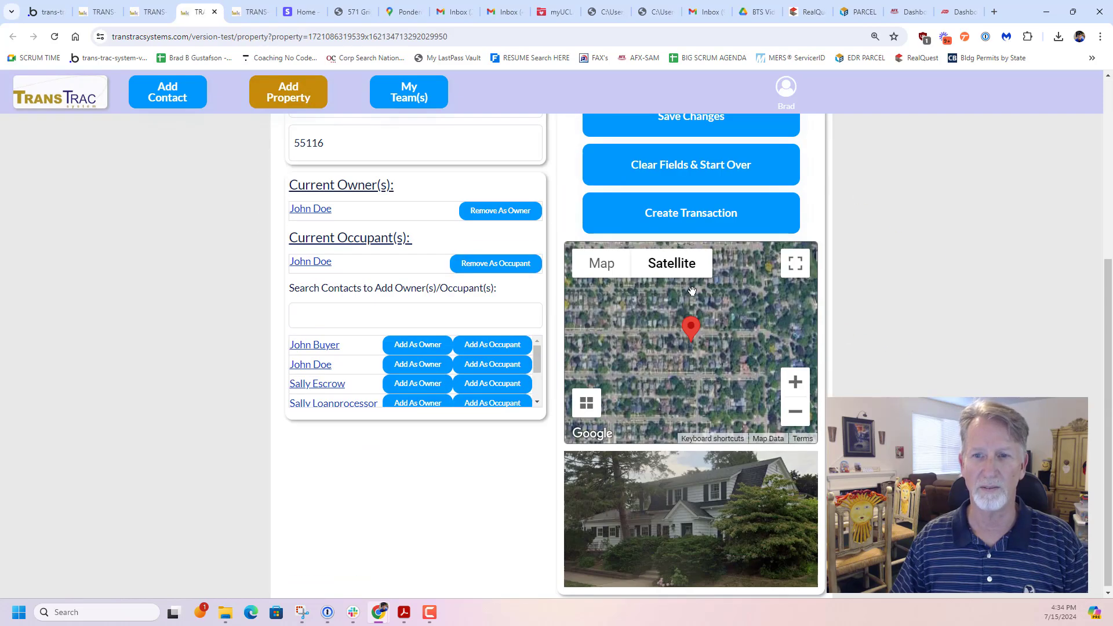
Create a transaction for the St Paul property and set its type to Listing
{"action": "scroll", "coordinate": [971, 262], "scroll_direction": "up", "scroll_amount": 2}
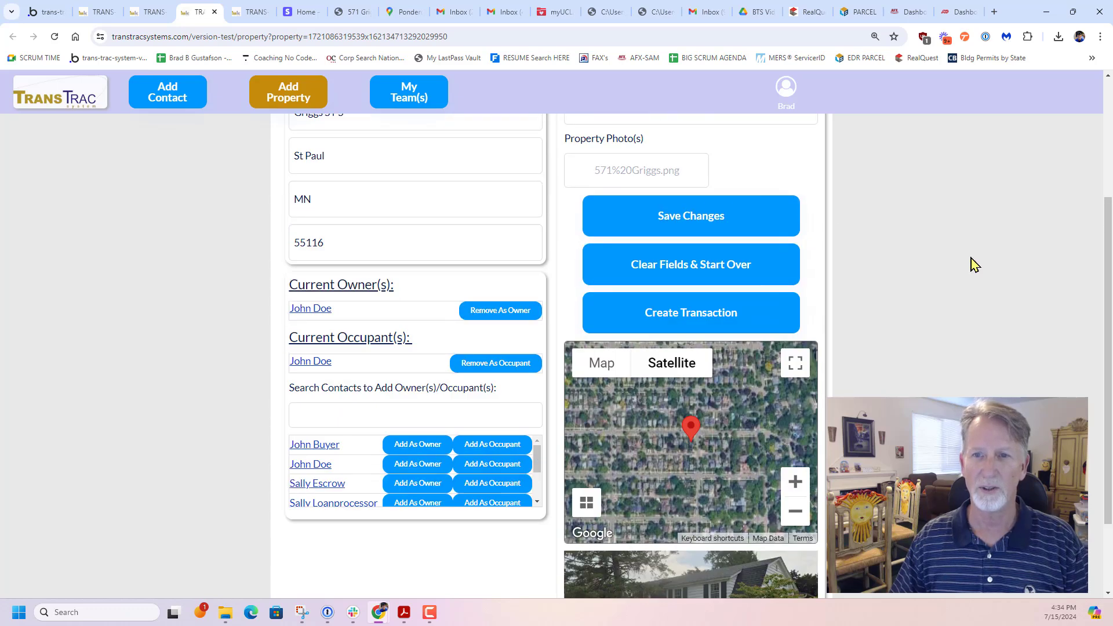
{"action": "scroll", "coordinate": [953, 257], "scroll_direction": "up", "scroll_amount": 2}
{"action": "left_click", "coordinate": [691, 451]}
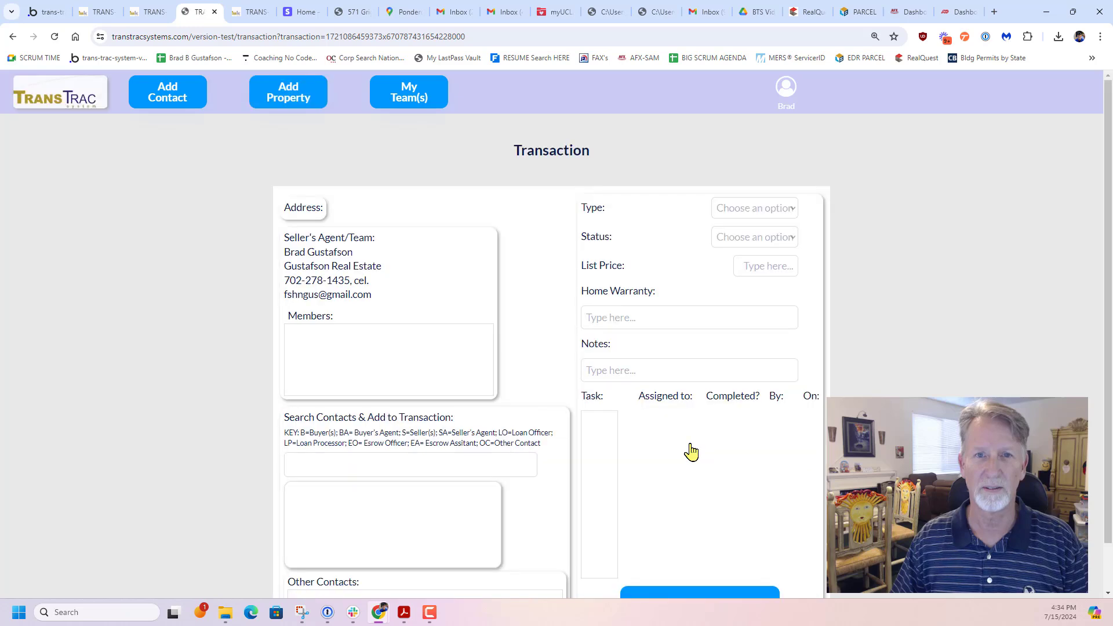
{"action": "scroll", "coordinate": [879, 378], "scroll_direction": "down", "scroll_amount": 1}
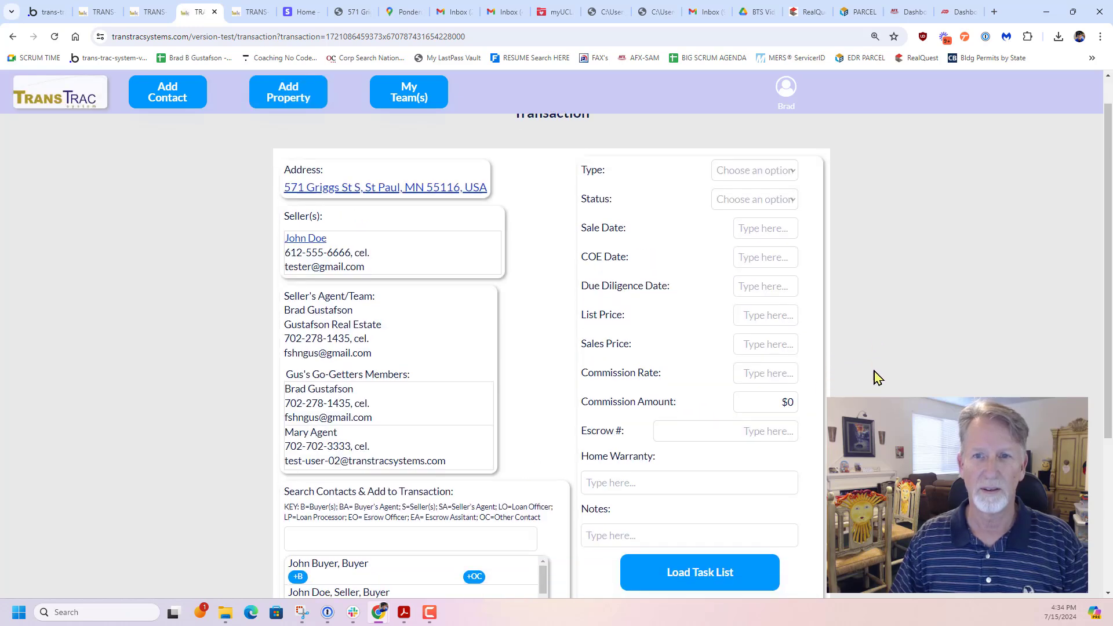
{"action": "left_click", "coordinate": [778, 149]}
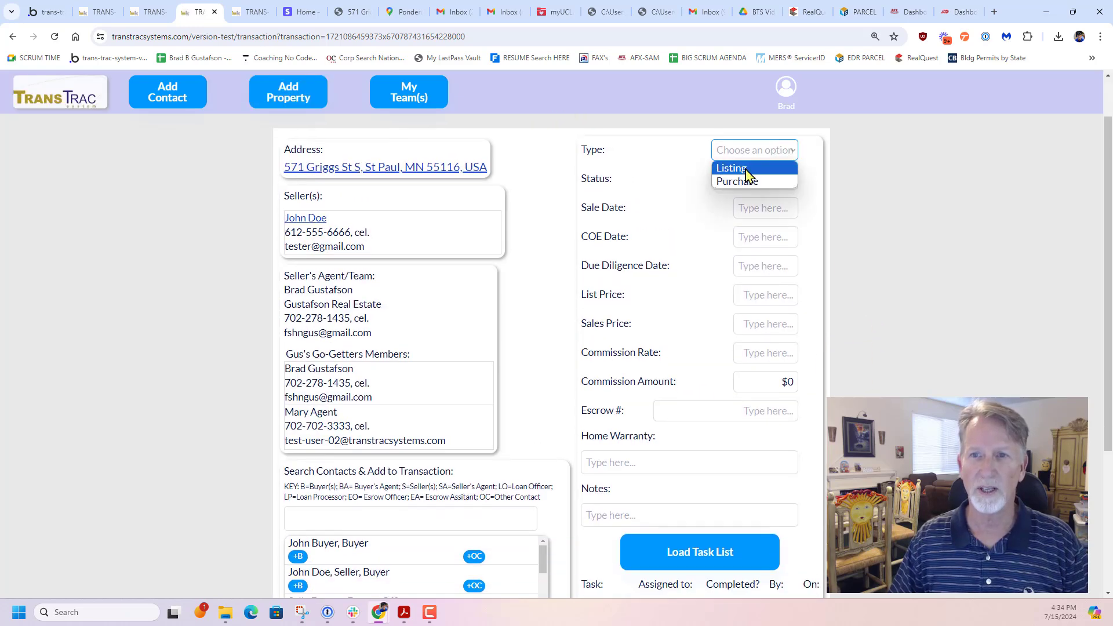
{"action": "left_click", "coordinate": [731, 168]}
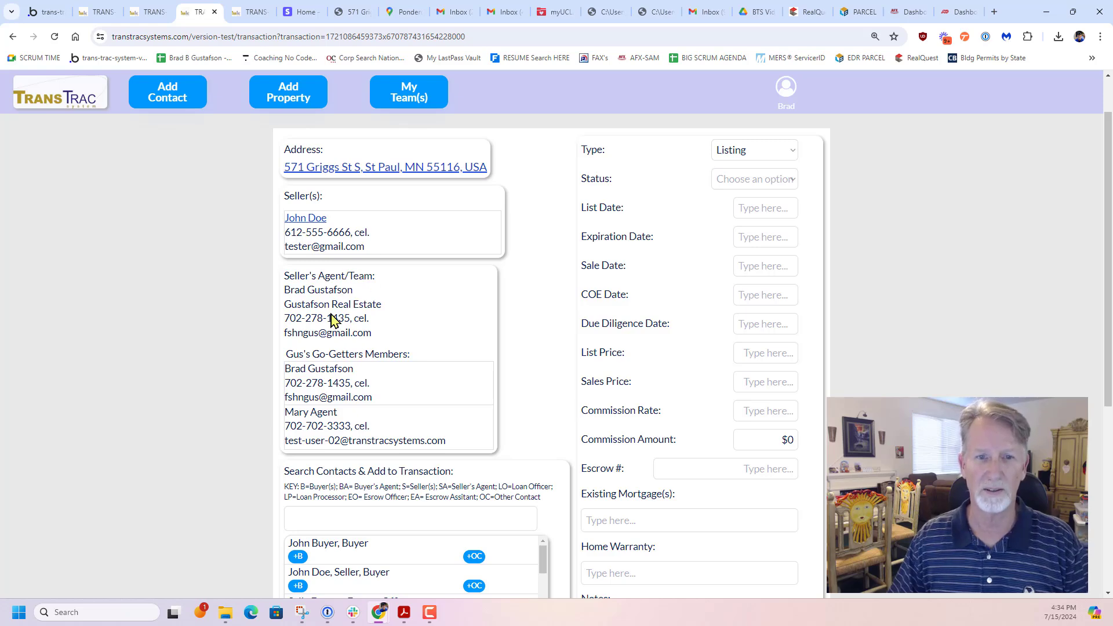
Look over the transaction's team members and contact search, and return to the dashboard's list of transactions
{"action": "scroll", "coordinate": [355, 348], "scroll_direction": "down", "scroll_amount": 1}
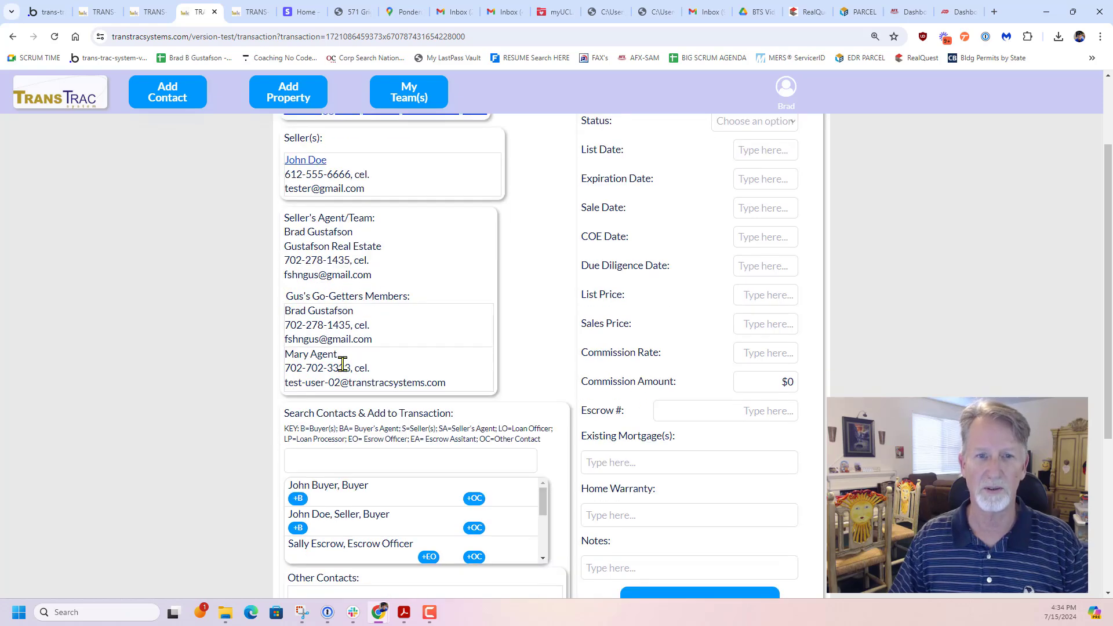
{"action": "scroll", "coordinate": [343, 363], "scroll_direction": "down", "scroll_amount": 2}
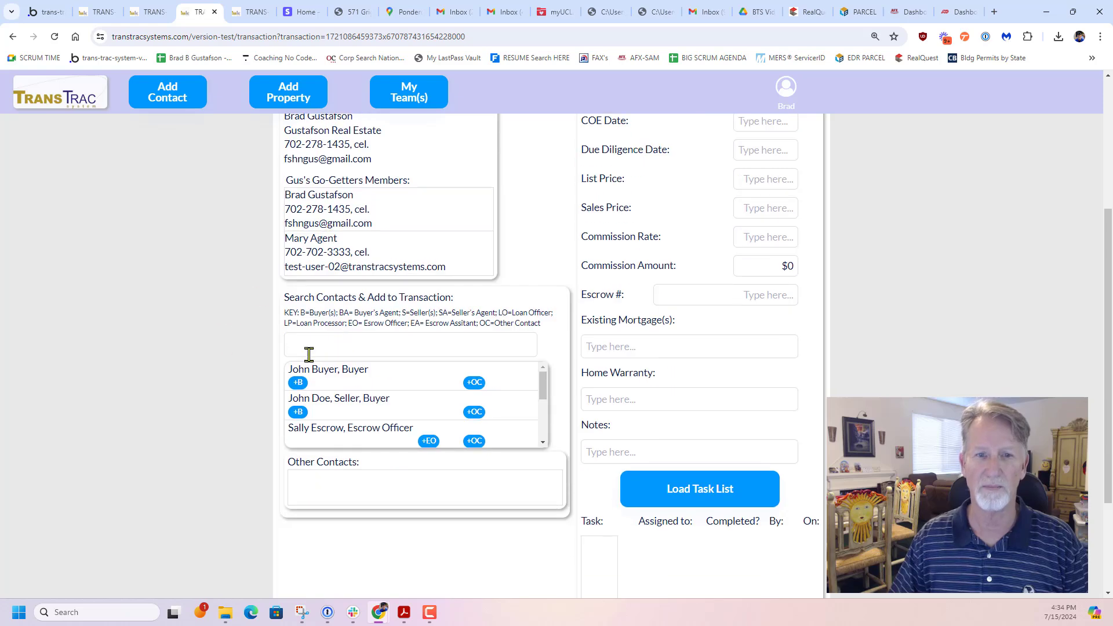
{"action": "left_click", "coordinate": [320, 348]}
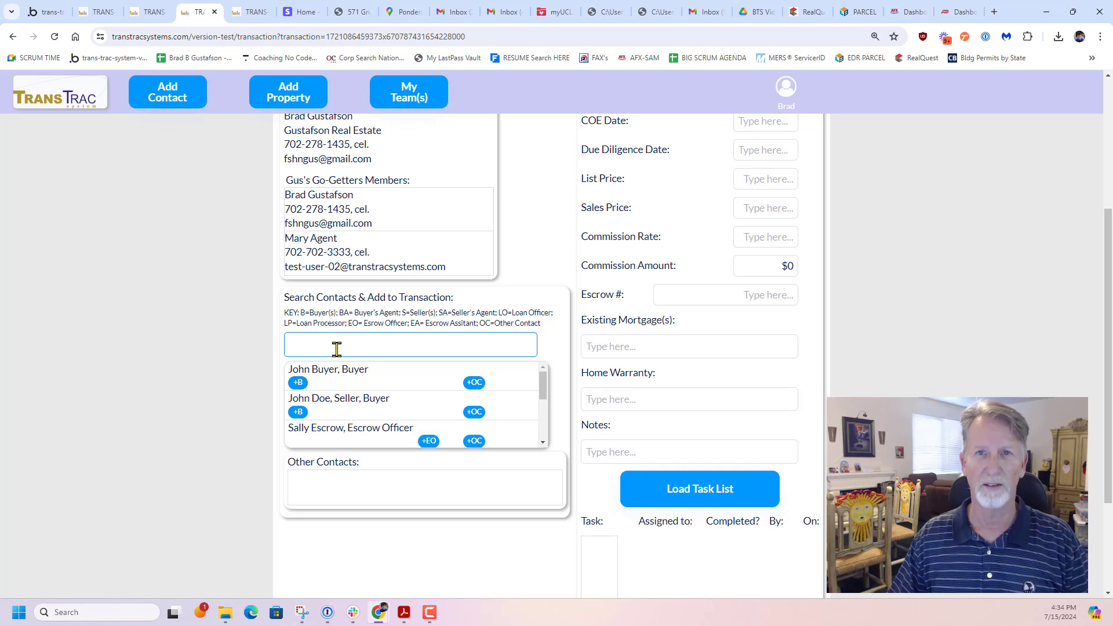
{"action": "left_click", "coordinate": [58, 98]}
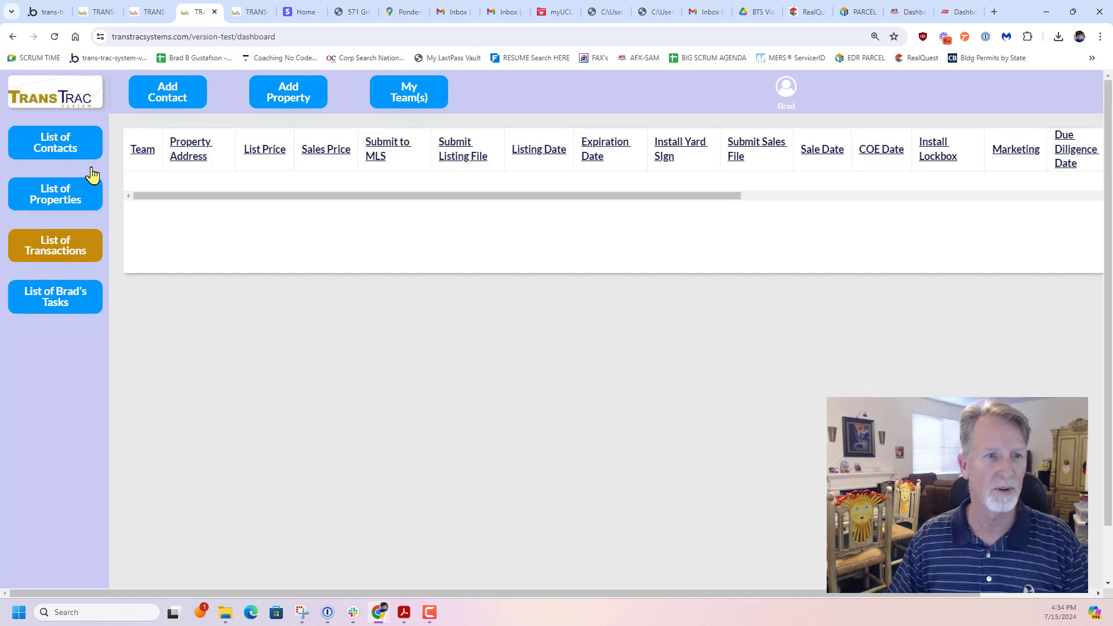
{"action": "left_click", "coordinate": [51, 246]}
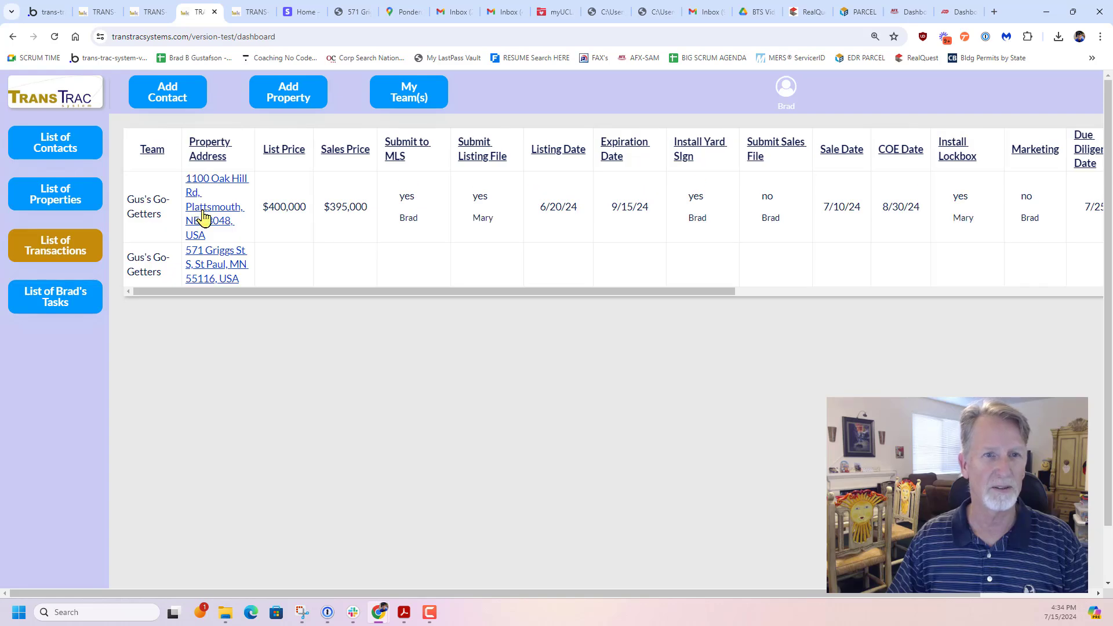
Open the transaction for the Oak Hill Rd property in Plattsmouth and review its details, contacts and tasks
{"action": "left_click", "coordinate": [204, 218]}
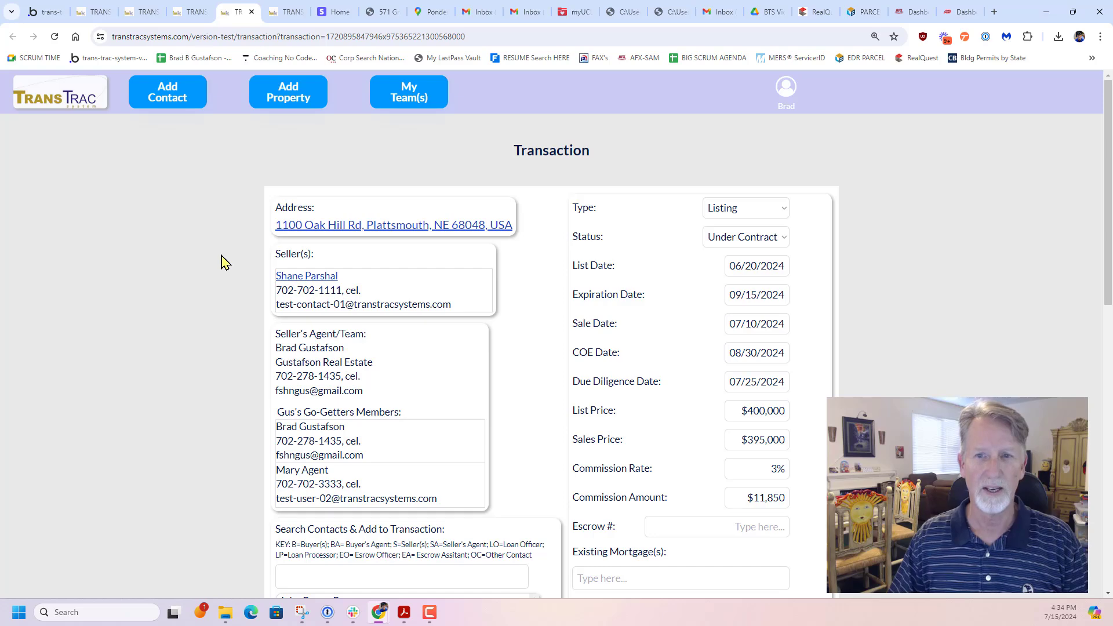
{"action": "scroll", "coordinate": [935, 287], "scroll_direction": "down", "scroll_amount": 4}
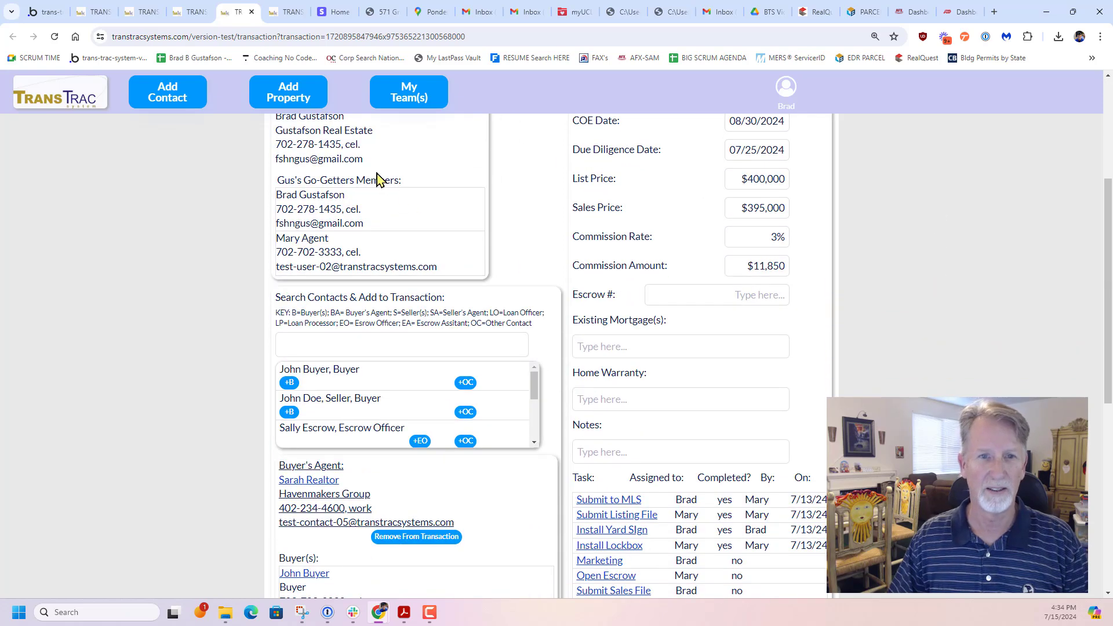
{"action": "scroll", "coordinate": [380, 179], "scroll_direction": "down", "scroll_amount": 3}
{"action": "scroll", "coordinate": [355, 226], "scroll_direction": "down", "scroll_amount": 3}
{"action": "scroll", "coordinate": [174, 322], "scroll_direction": "down", "scroll_amount": 2}
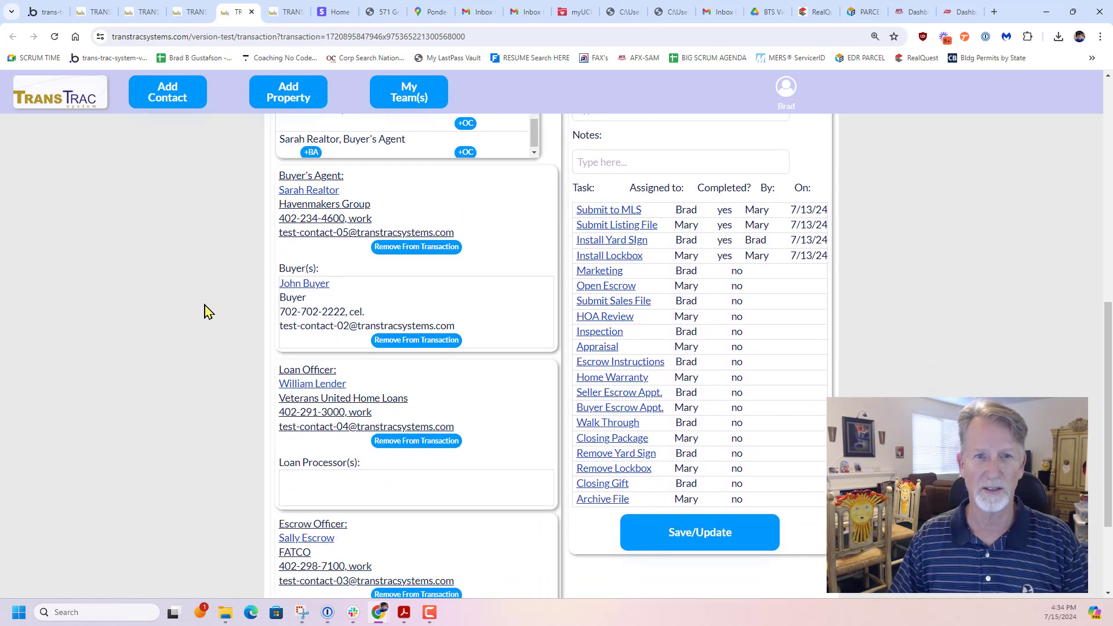
{"action": "scroll", "coordinate": [331, 307], "scroll_direction": "down", "scroll_amount": 1}
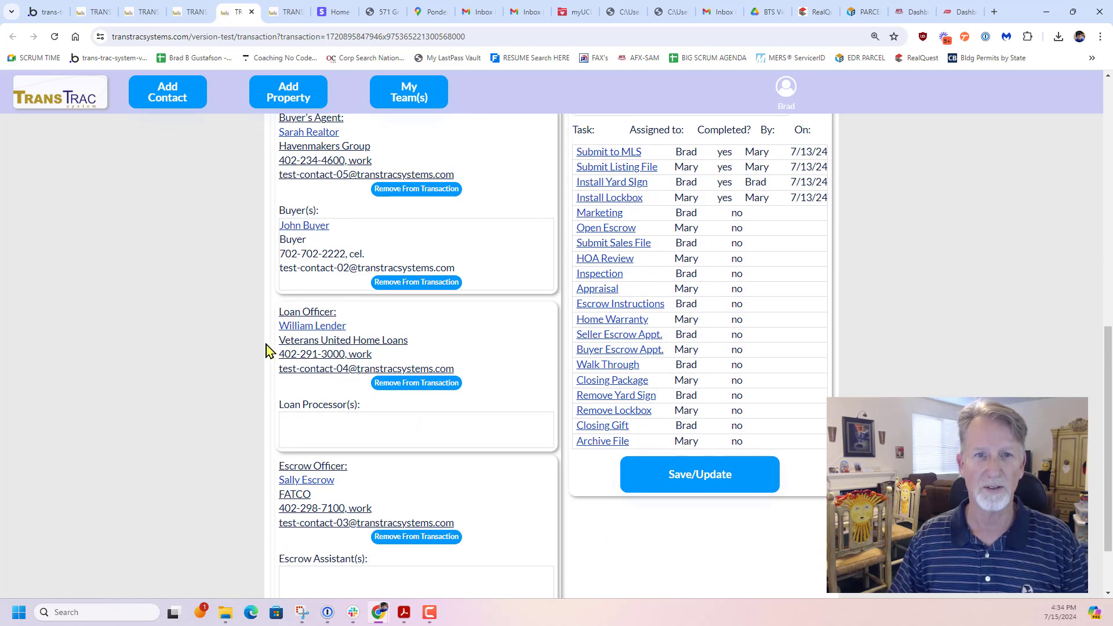
Add the loan processor from the contact search to the Plattsmouth transaction and check the transaction's contact sections
{"action": "scroll", "coordinate": [250, 349], "scroll_direction": "up", "scroll_amount": 3}
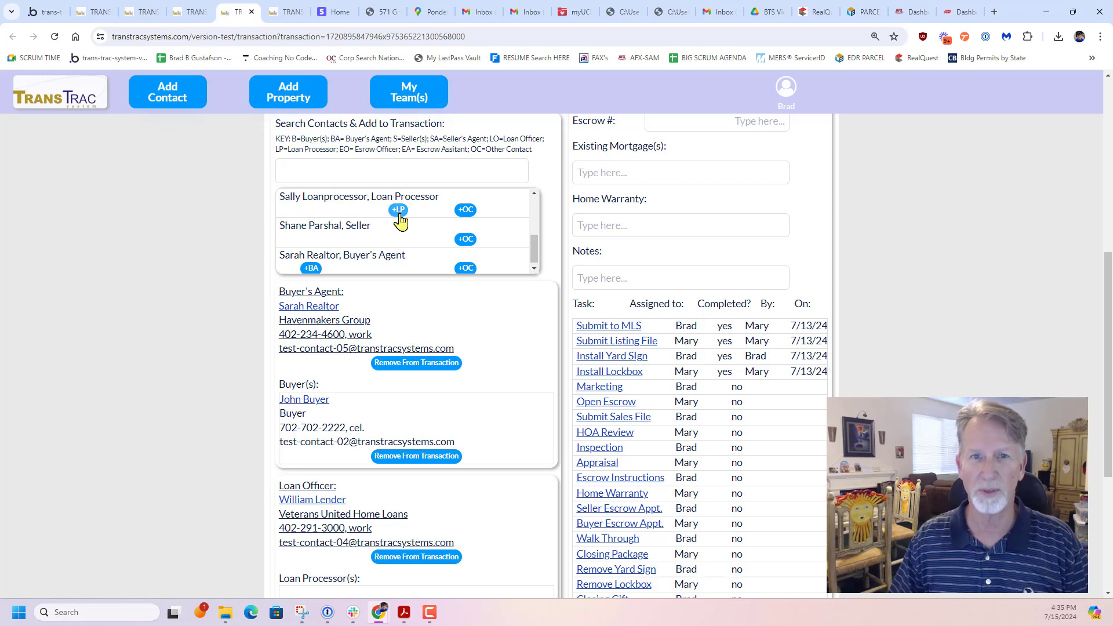
{"action": "scroll", "coordinate": [200, 325], "scroll_direction": "down", "scroll_amount": 1}
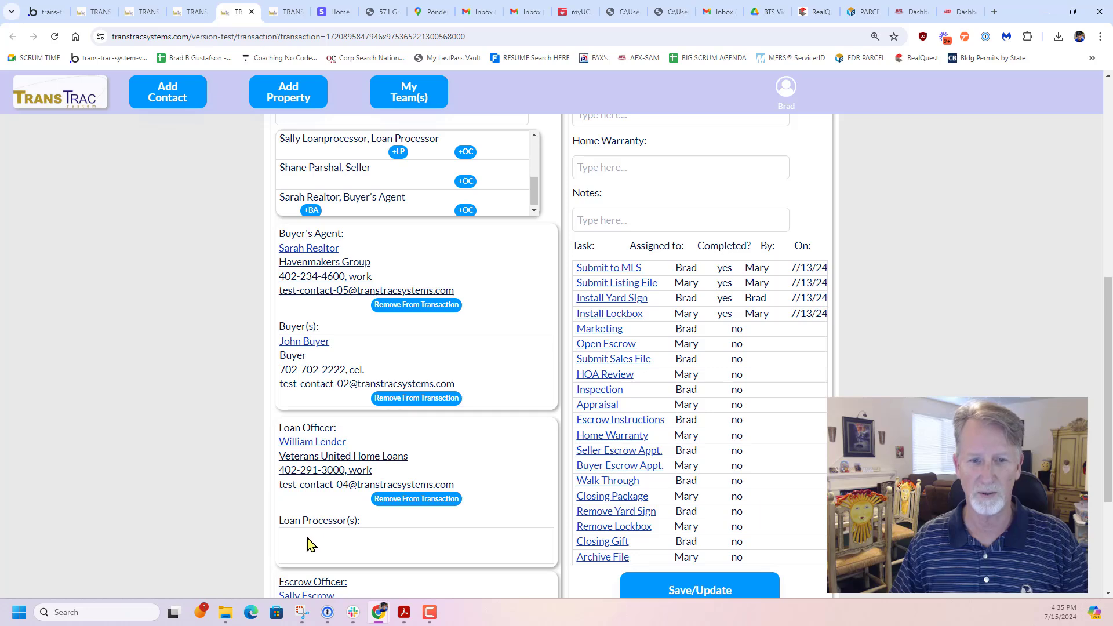
{"action": "left_click", "coordinate": [399, 153]}
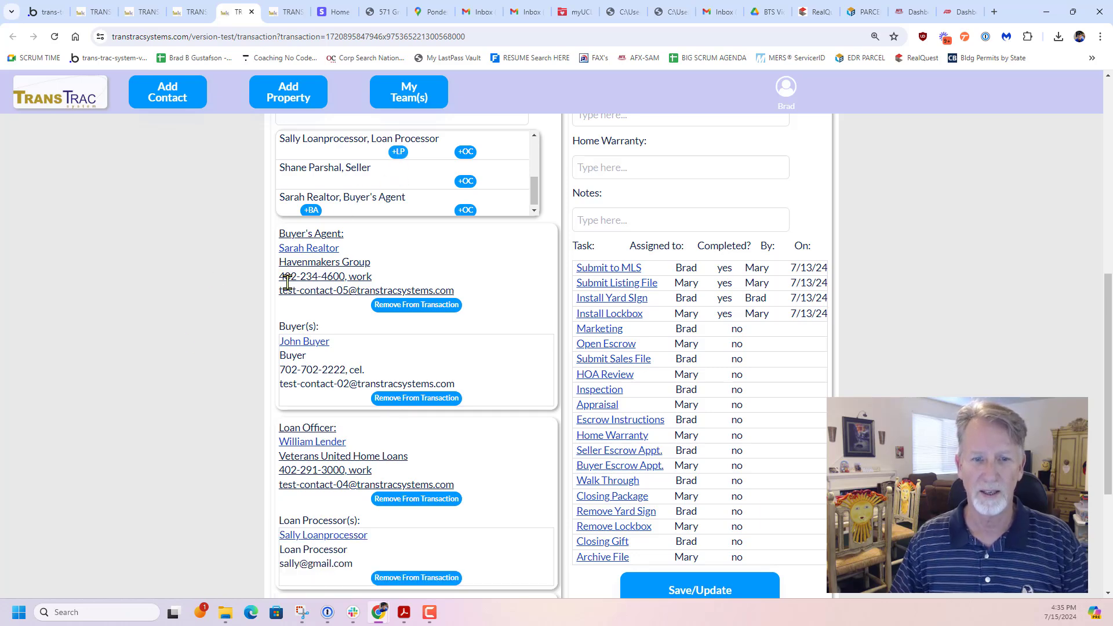
{"action": "scroll", "coordinate": [286, 279], "scroll_direction": "down", "scroll_amount": 3}
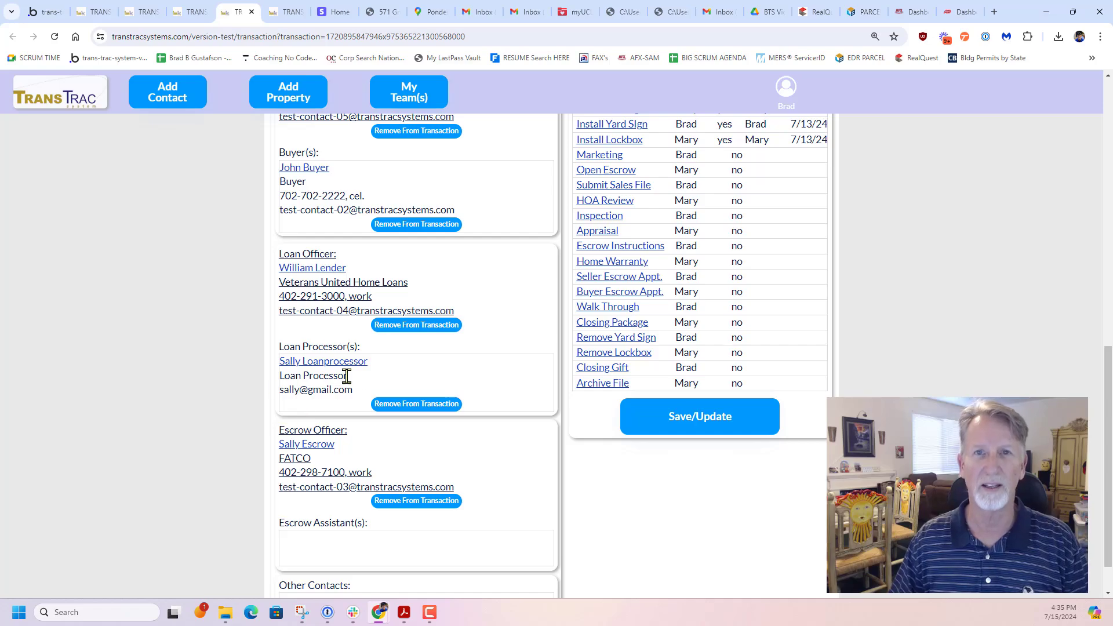
{"action": "scroll", "coordinate": [167, 390], "scroll_direction": "up", "scroll_amount": 8}
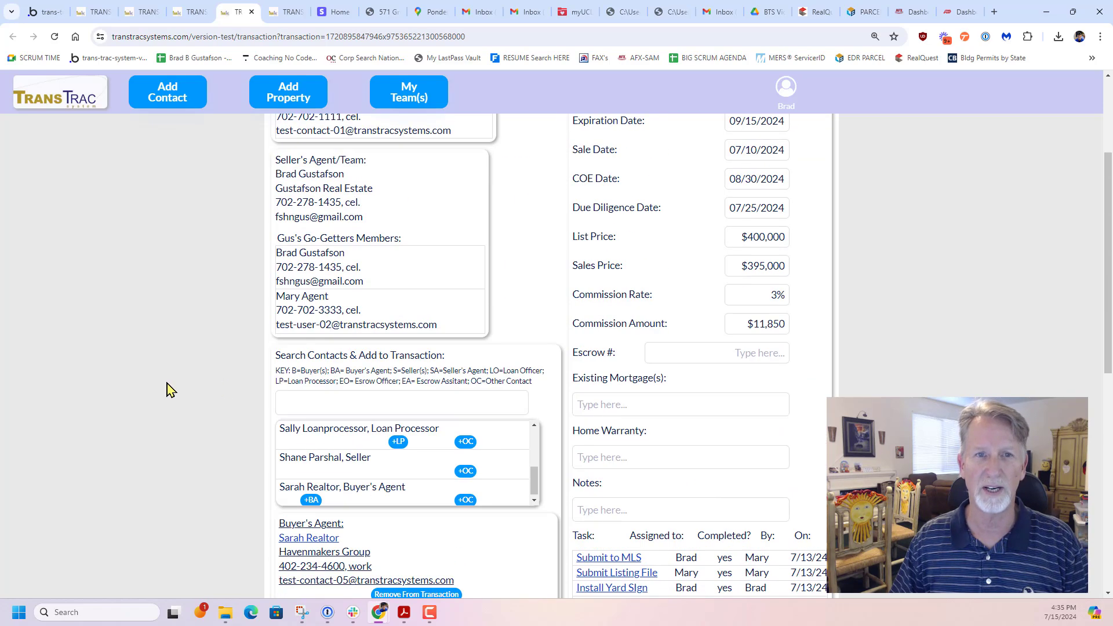
{"action": "scroll", "coordinate": [167, 389], "scroll_direction": "down", "scroll_amount": 9}
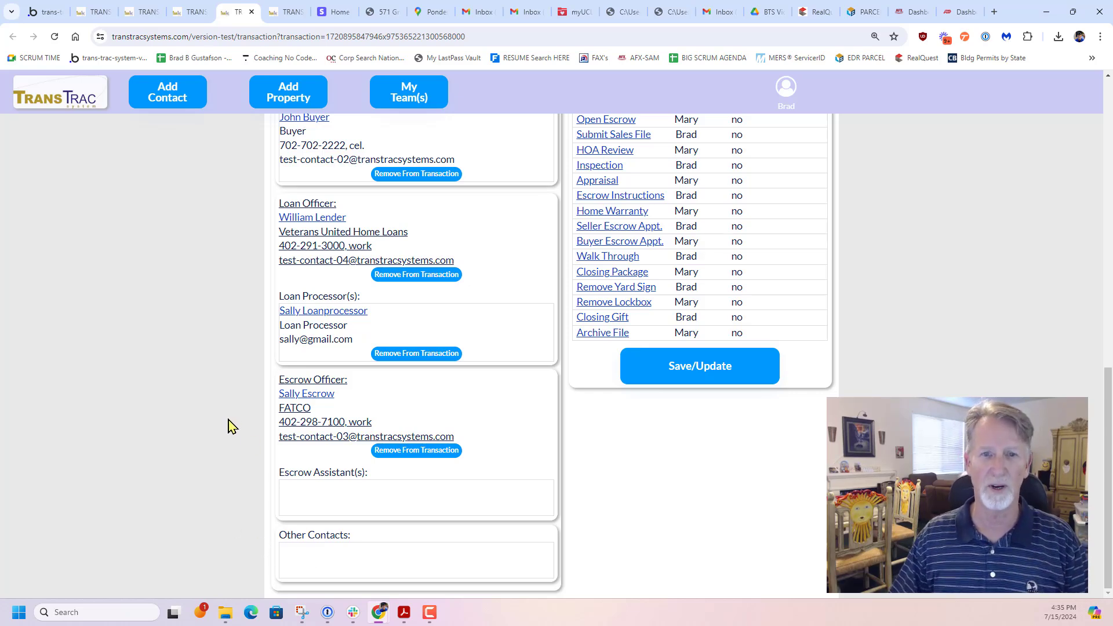
Search the transaction's contacts by a first name, and clear the search
{"action": "scroll", "coordinate": [230, 426], "scroll_direction": "up", "scroll_amount": 5}
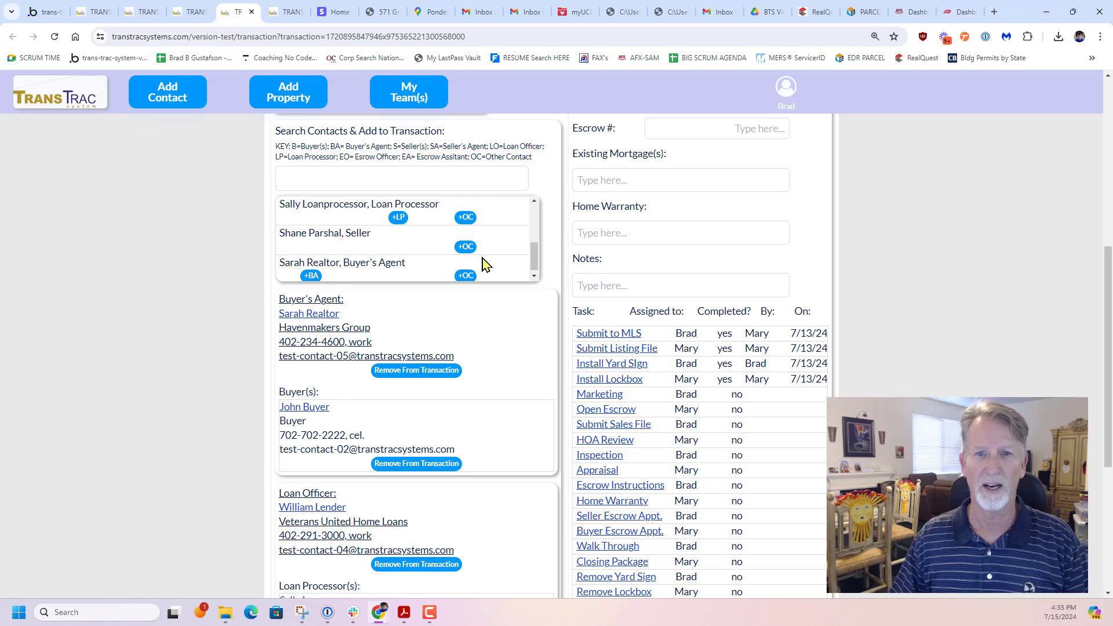
{"action": "left_click", "coordinate": [415, 180]}
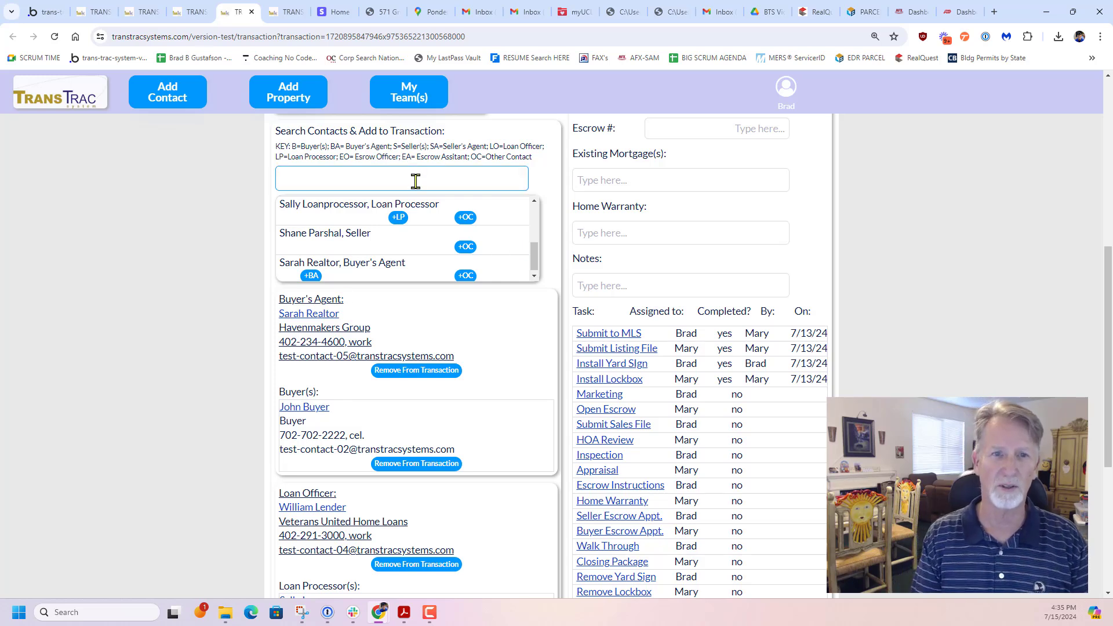
{"action": "type", "text": "joe"}
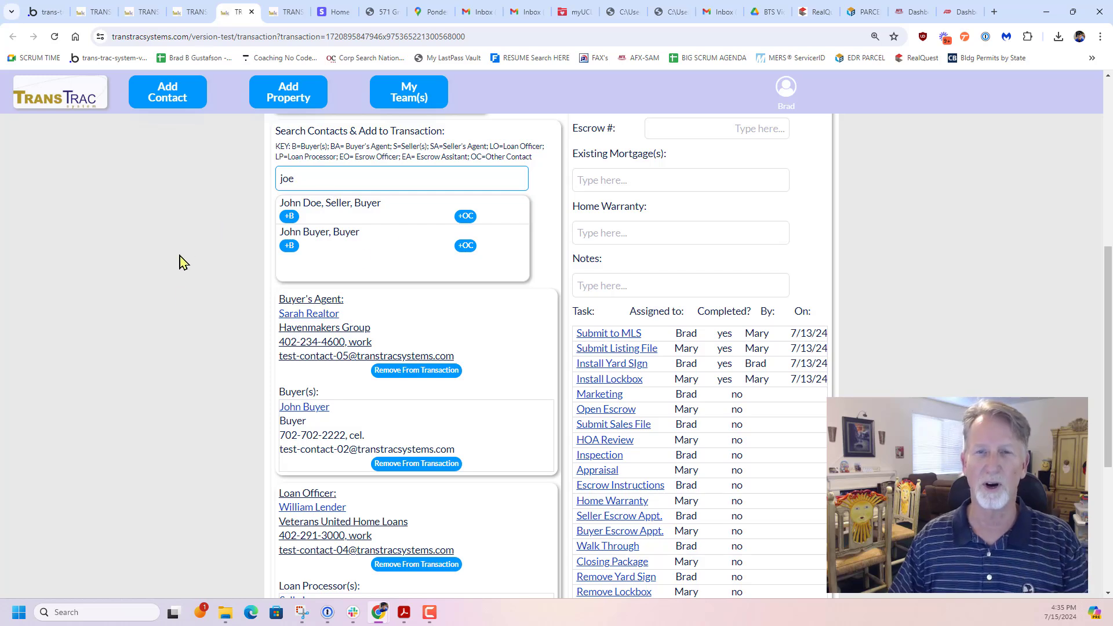
{"action": "key", "text": "BackSpace"}
{"action": "key", "text": "BackSpace"}
{"action": "key", "text": "BackSpace"}
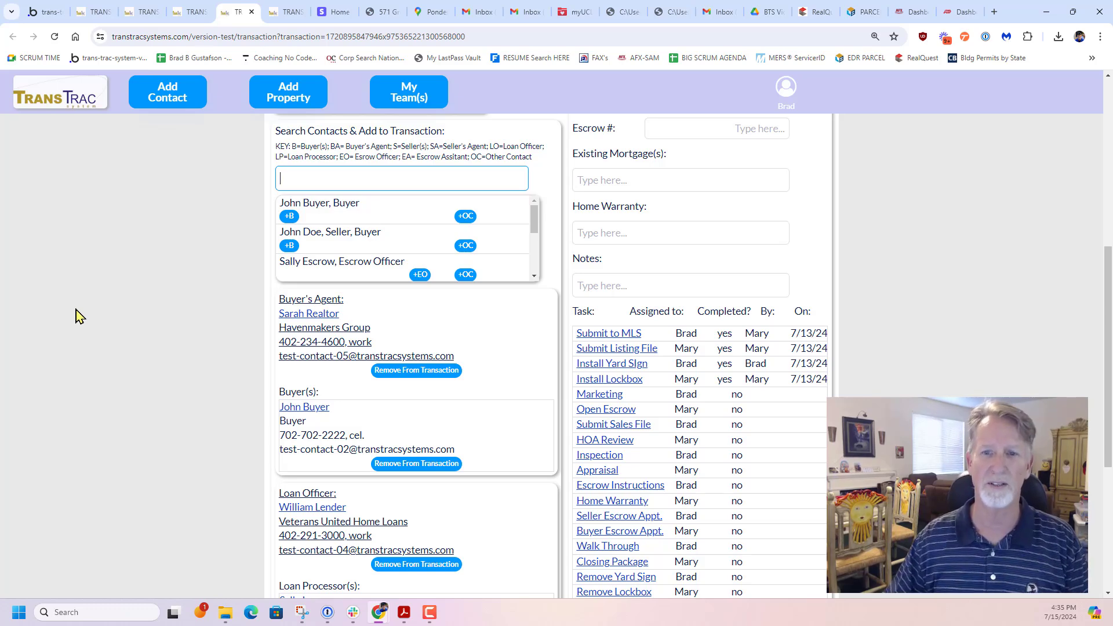
Examine the Plattsmouth transaction's task assignments and completion dates, and return to the dashboard's list of transactions
{"action": "scroll", "coordinate": [973, 334], "scroll_direction": "up", "scroll_amount": 3}
{"action": "scroll", "coordinate": [973, 334], "scroll_direction": "down", "scroll_amount": 6}
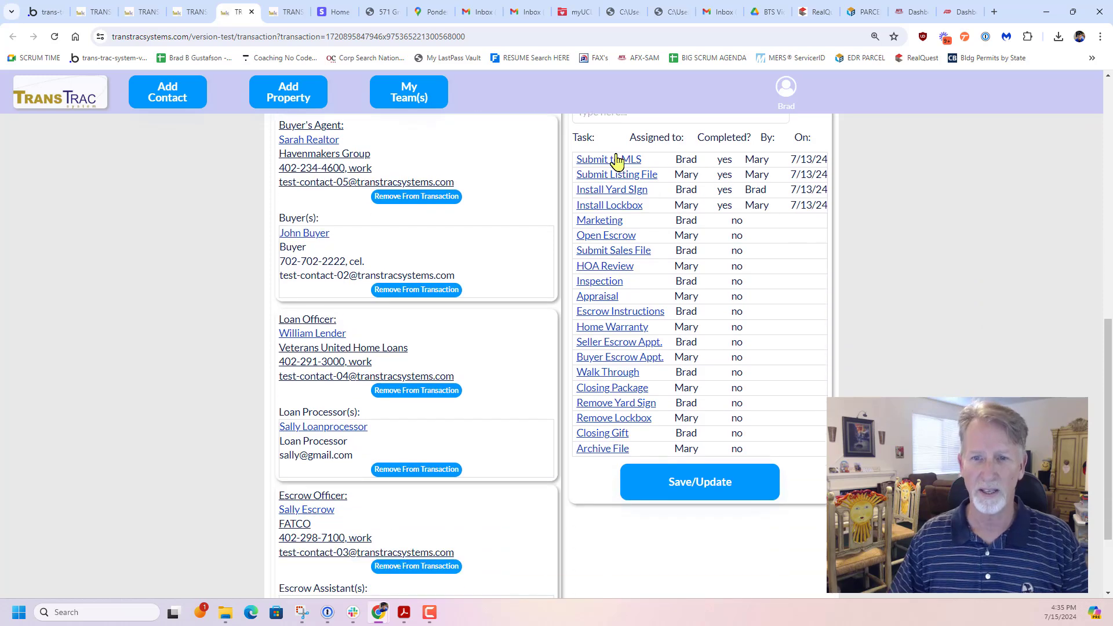
{"action": "scroll", "coordinate": [829, 288], "scroll_direction": "up", "scroll_amount": 1}
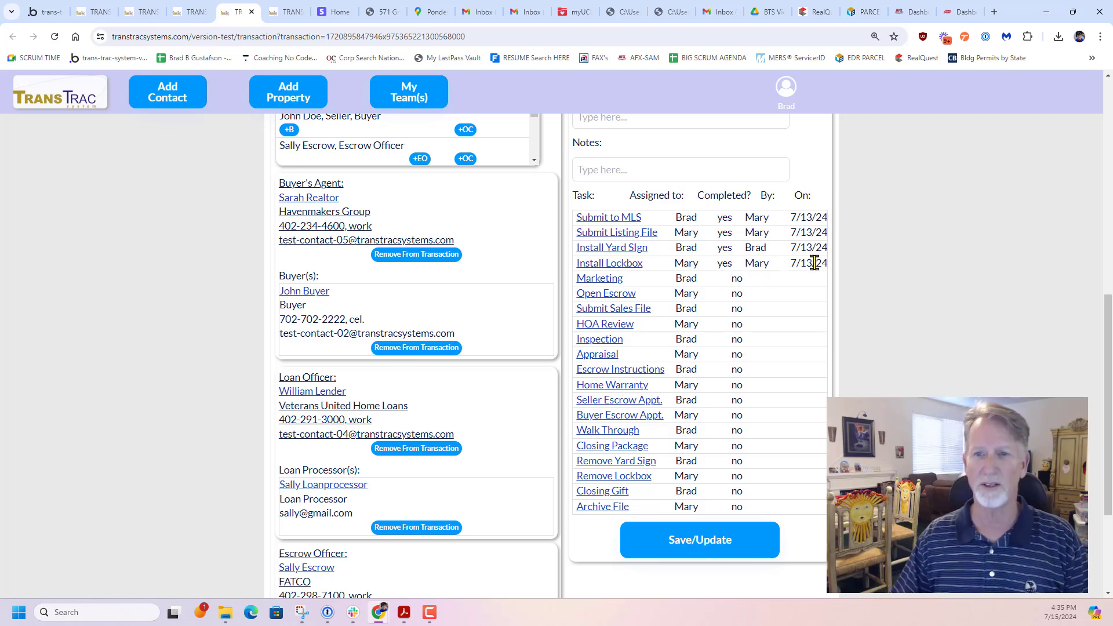
{"action": "scroll", "coordinate": [799, 295], "scroll_direction": "up", "scroll_amount": 5}
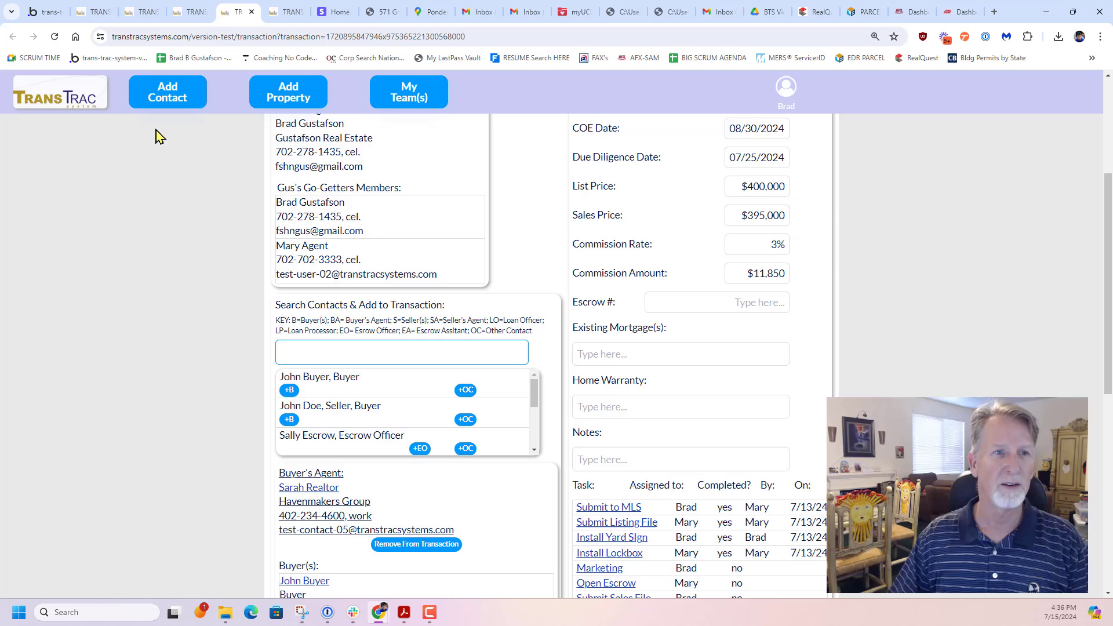
{"action": "left_click", "coordinate": [72, 107]}
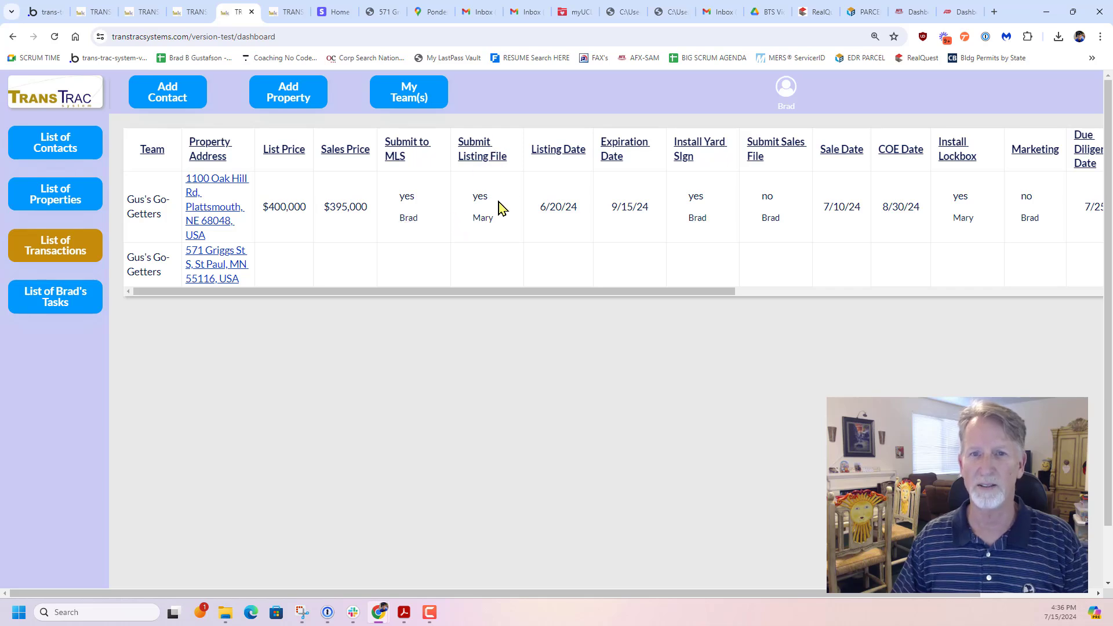
Look across the date and task columns in the dashboard's list of transactions
{"action": "left_click_drag", "start_coordinate": [406, 293], "coordinate": [512, 291]}
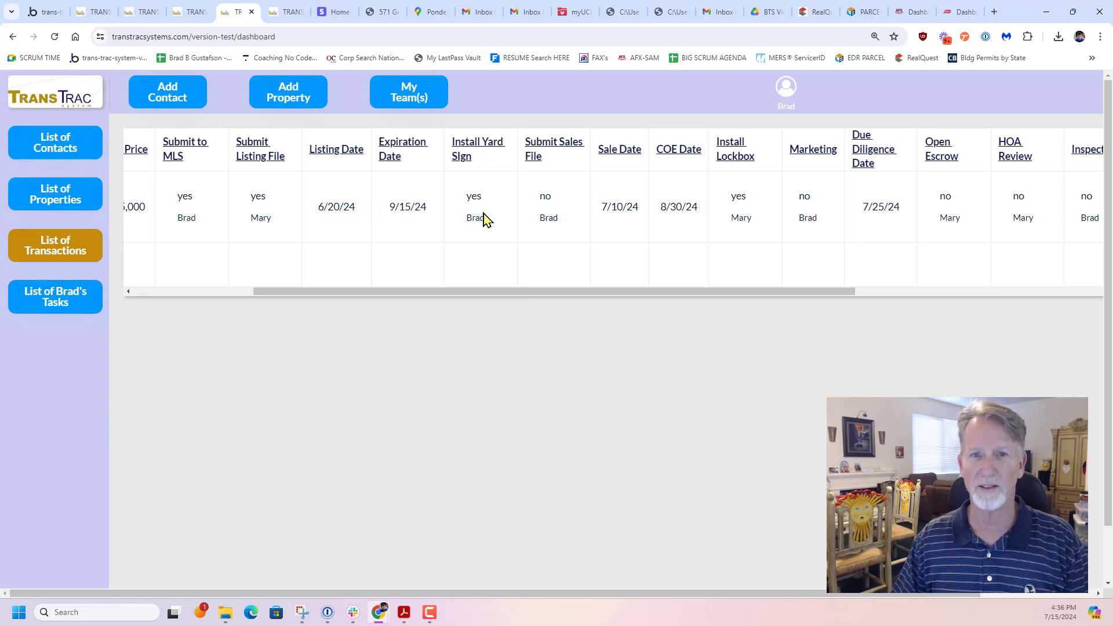
{"action": "left_click_drag", "start_coordinate": [517, 294], "coordinate": [637, 295]}
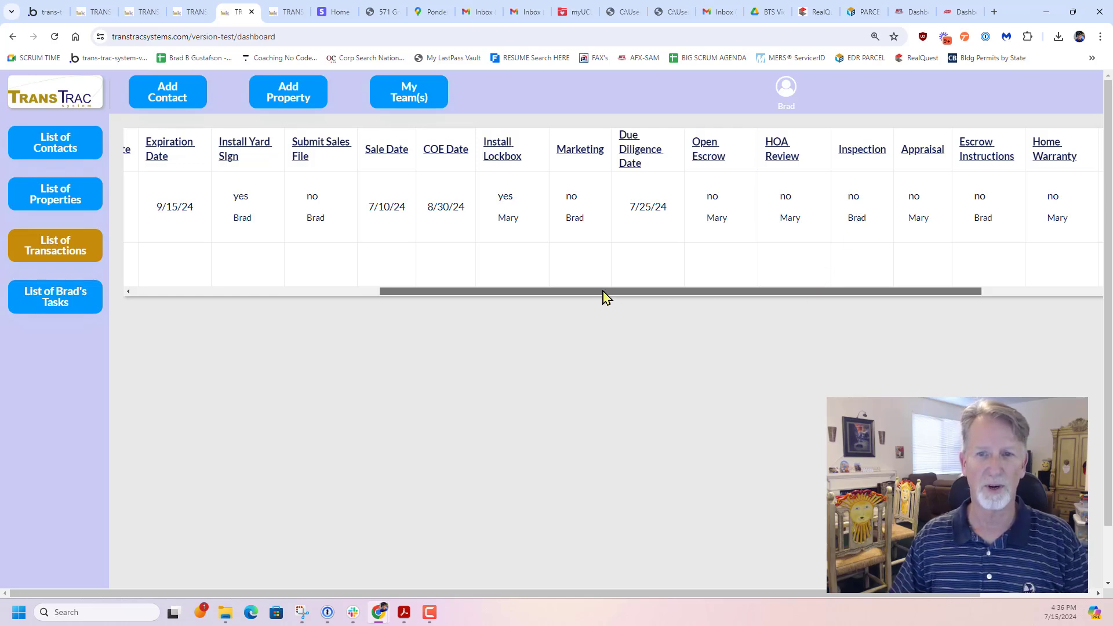
{"action": "left_click_drag", "start_coordinate": [601, 295], "coordinate": [375, 298]}
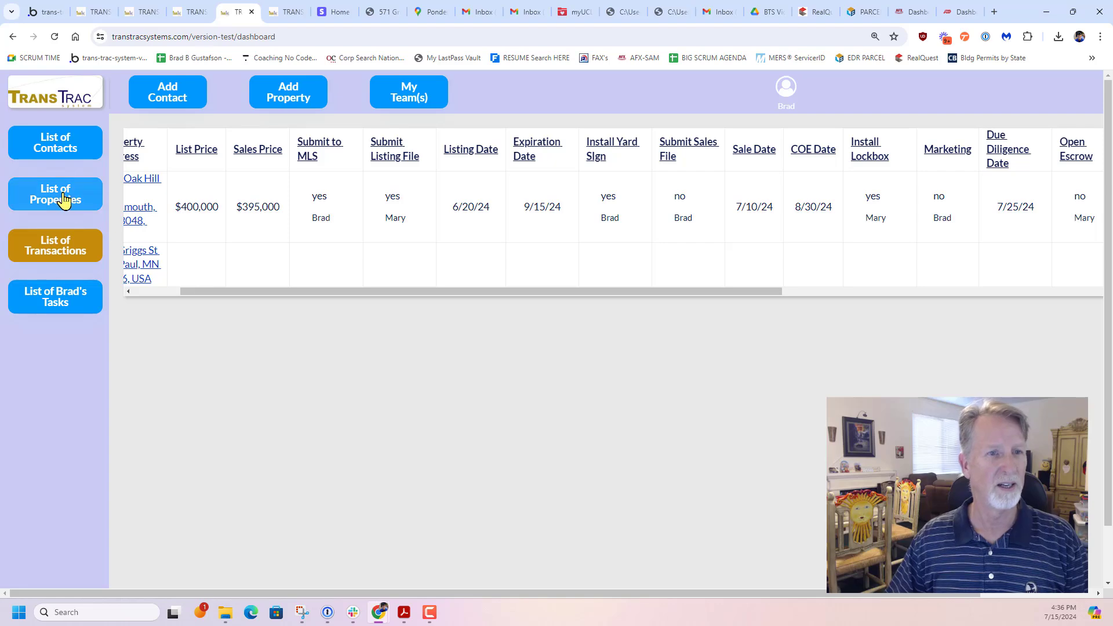
Open the St Paul property's transaction and load its task list
{"action": "left_click", "coordinate": [148, 268]}
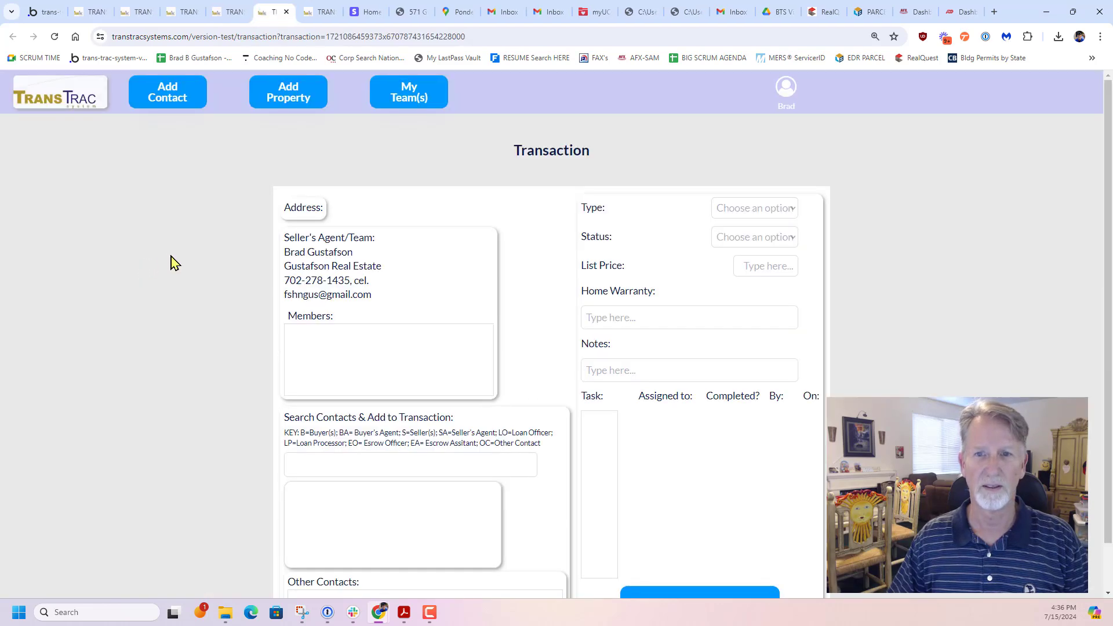
{"action": "scroll", "coordinate": [947, 298], "scroll_direction": "down", "scroll_amount": 6}
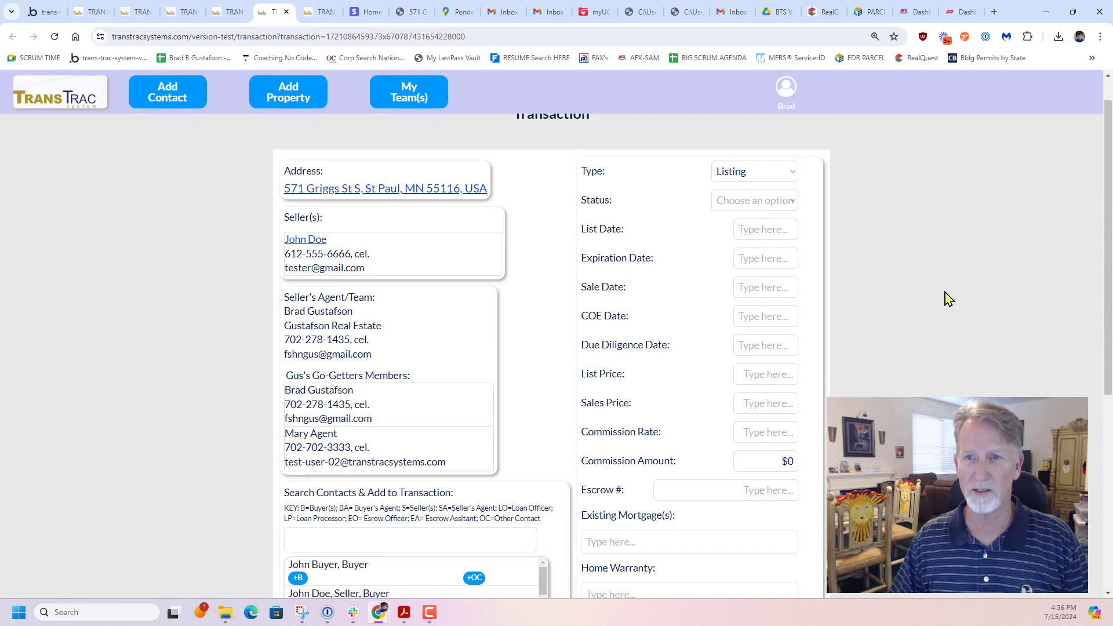
{"action": "scroll", "coordinate": [907, 259], "scroll_direction": "down", "scroll_amount": 6}
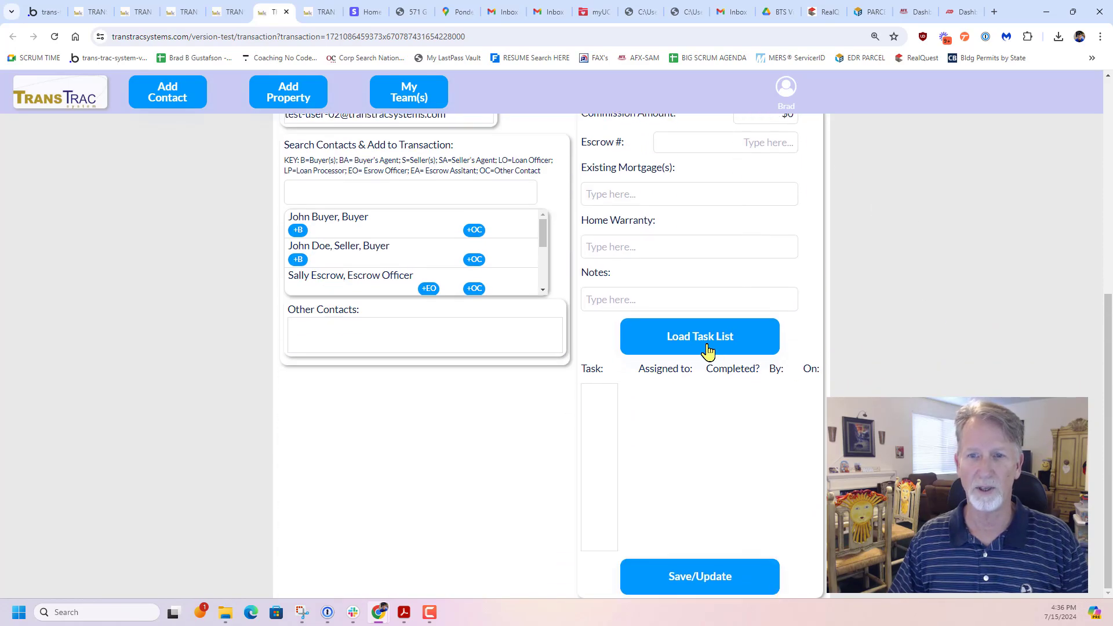
{"action": "left_click", "coordinate": [698, 343]}
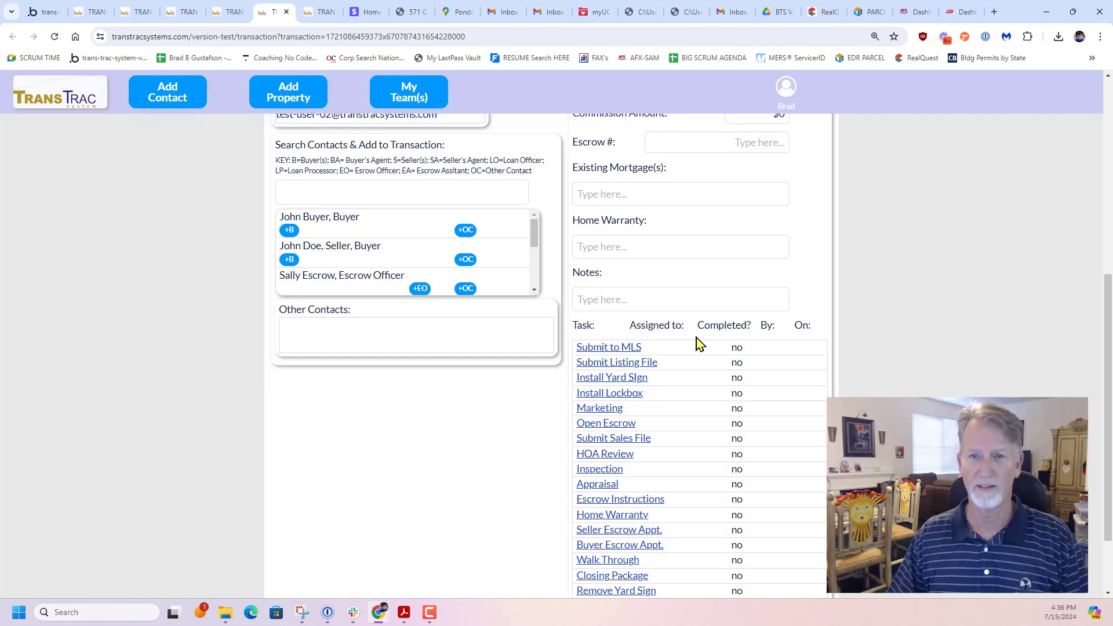
{"action": "scroll", "coordinate": [899, 316], "scroll_direction": "down", "scroll_amount": 2}
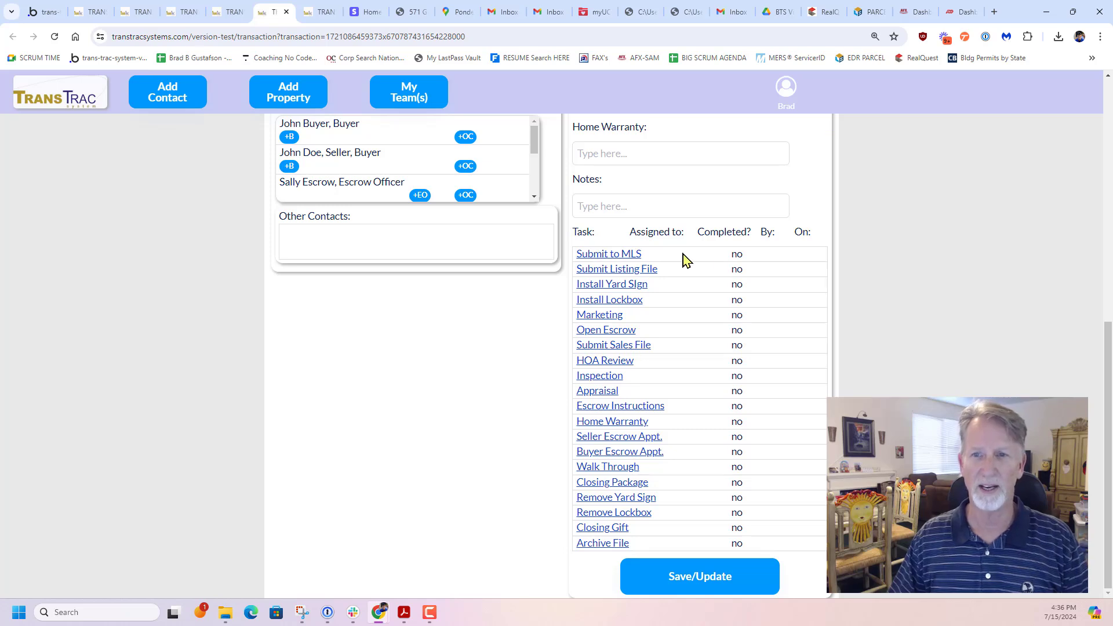
Return to the dashboard and check the St Paul transaction's task columns in the list of transactions
{"action": "left_click", "coordinate": [66, 97]}
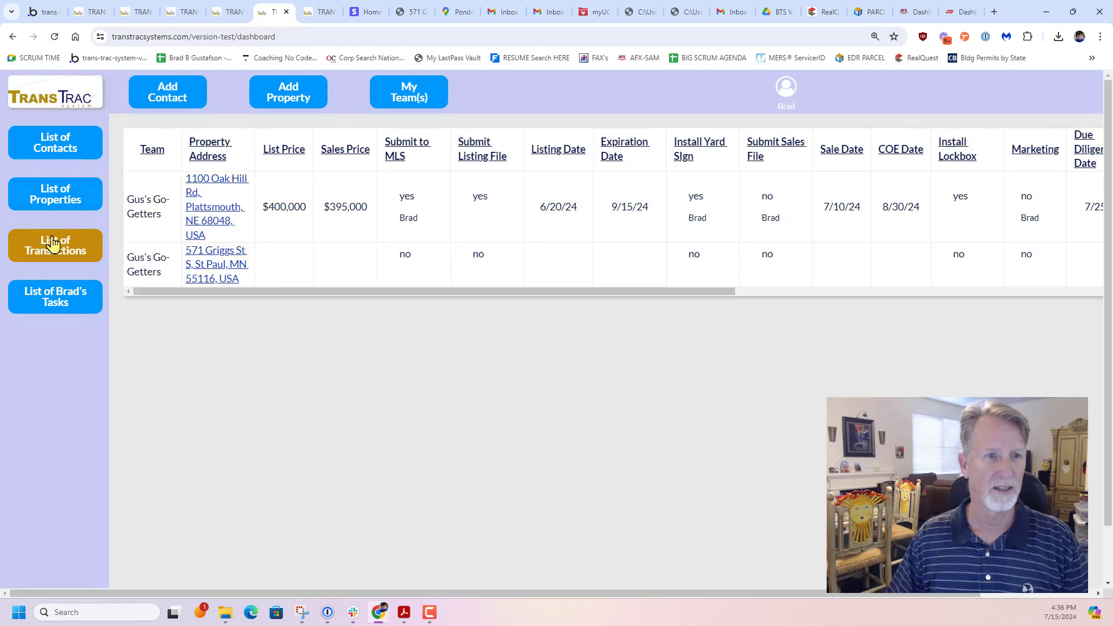
{"action": "left_click_drag", "start_coordinate": [329, 290], "coordinate": [903, 275]}
{"action": "left_click_drag", "start_coordinate": [974, 296], "coordinate": [612, 304]}
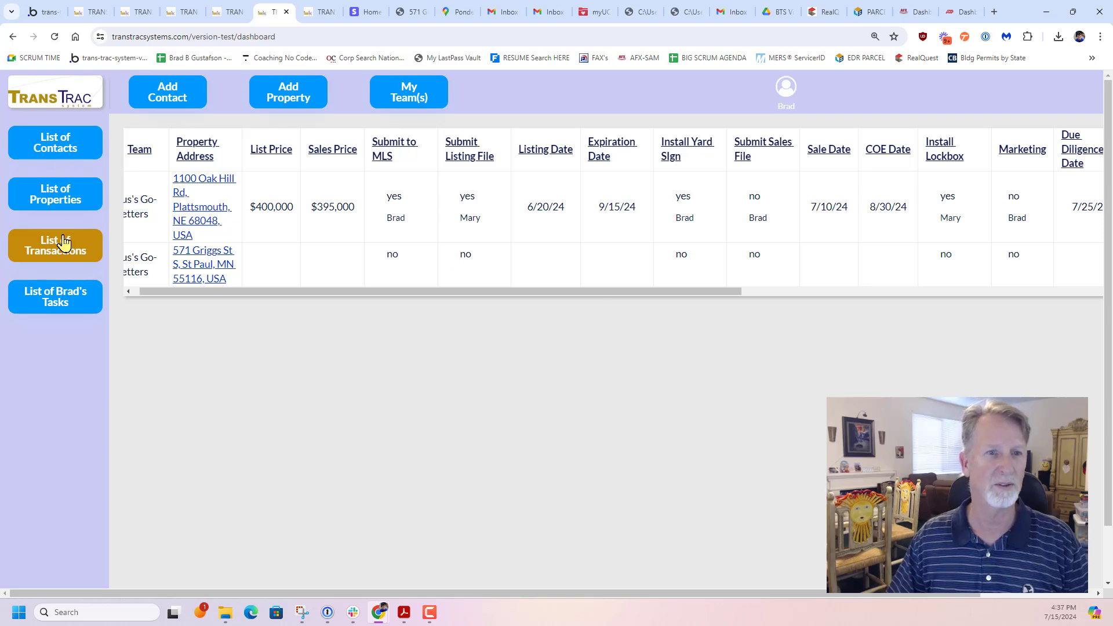
Reopen the St Paul transaction and review its empty date and price fields and its task list
{"action": "left_click", "coordinate": [187, 268]}
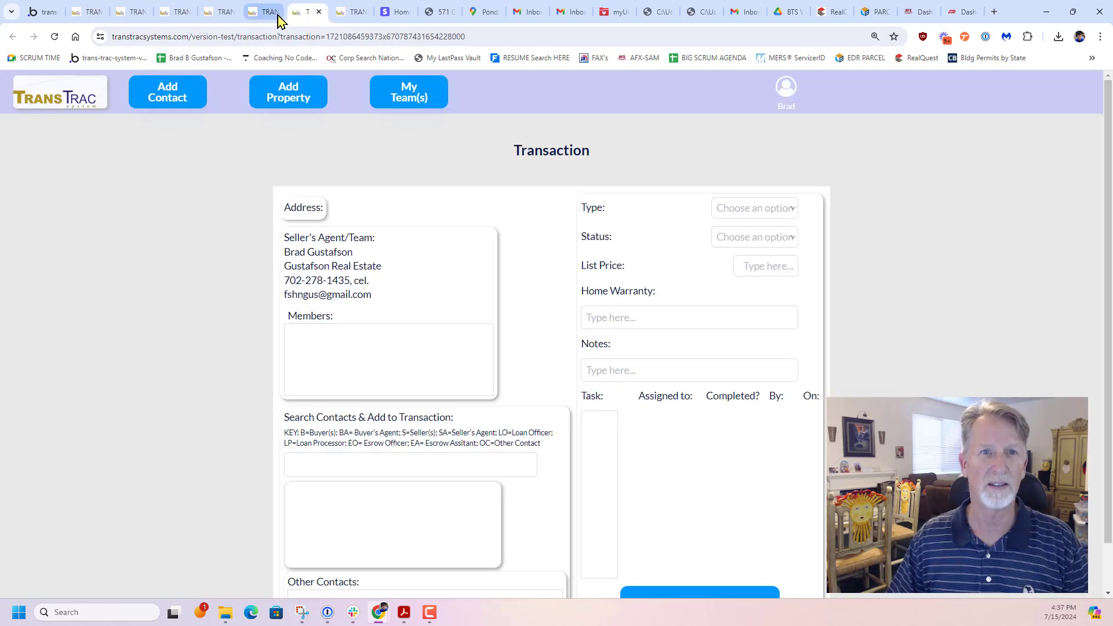
{"action": "scroll", "coordinate": [893, 275], "scroll_direction": "down", "scroll_amount": 5}
{"action": "scroll", "coordinate": [893, 276], "scroll_direction": "up", "scroll_amount": 5}
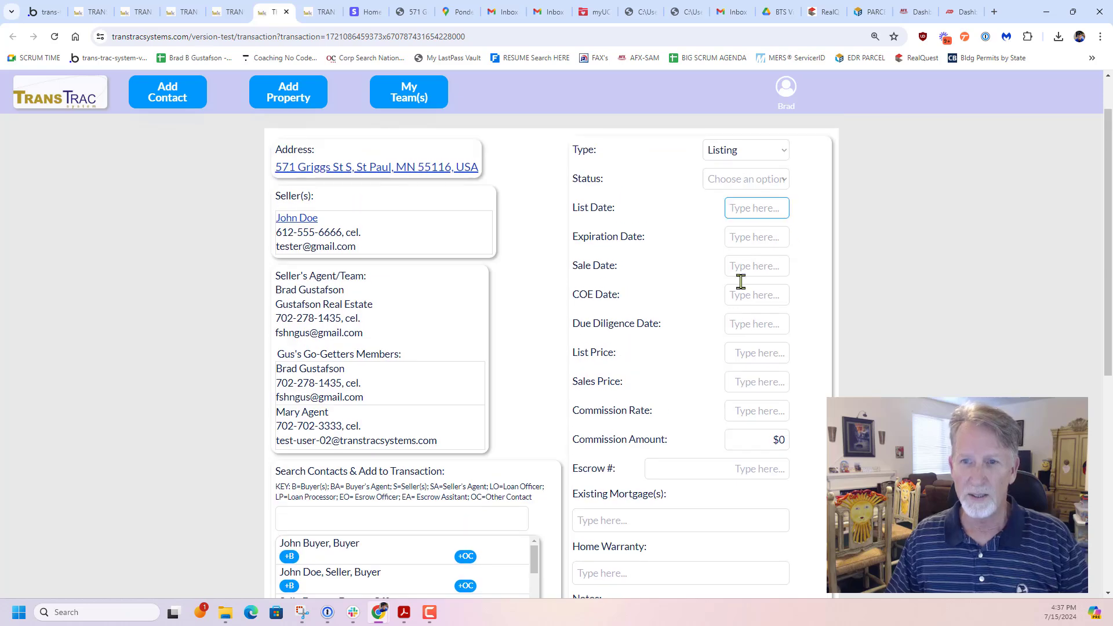
{"action": "scroll", "coordinate": [993, 378], "scroll_direction": "down", "scroll_amount": 6}
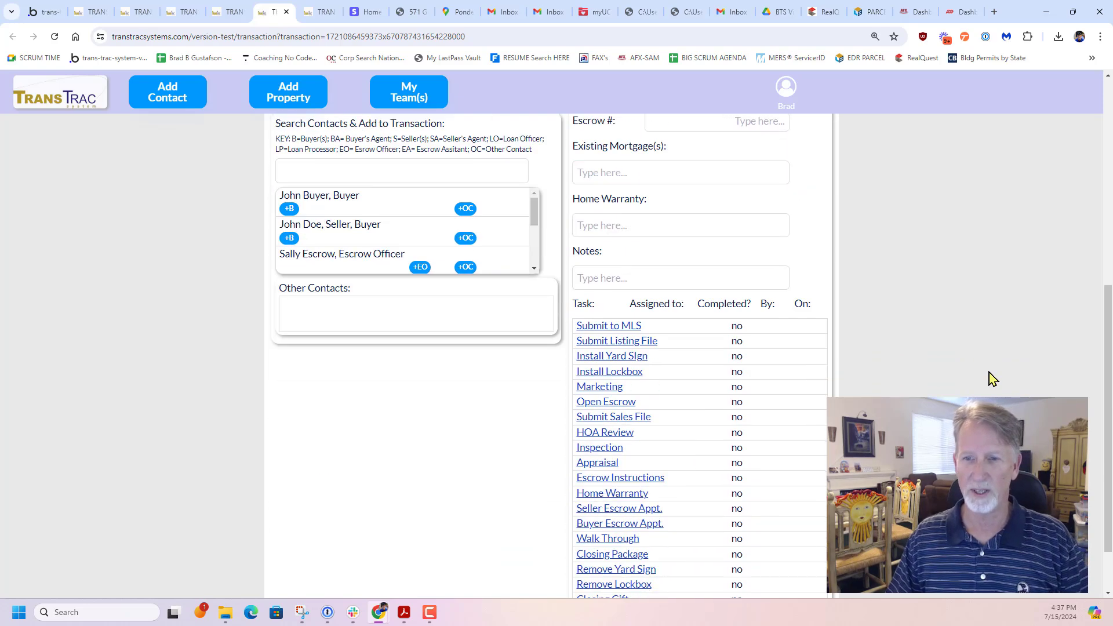
{"action": "scroll", "coordinate": [993, 378], "scroll_direction": "down", "scroll_amount": 1}
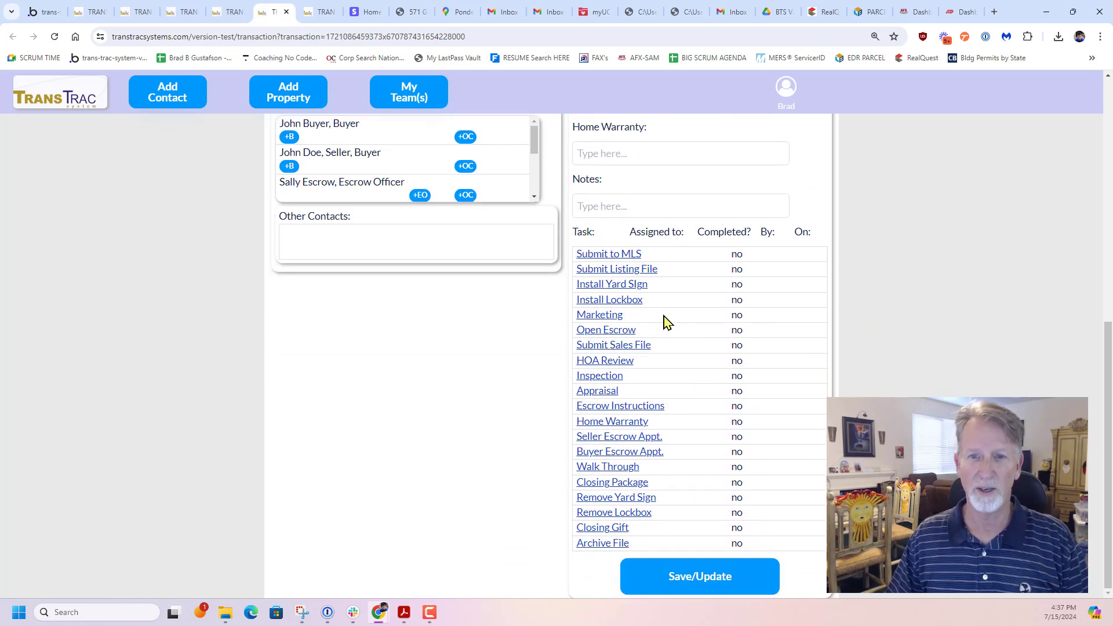
Open the St Paul transaction's Install Lockbox task and assign it to the second Gus's Go-Getters team member
{"action": "left_click", "coordinate": [602, 301]}
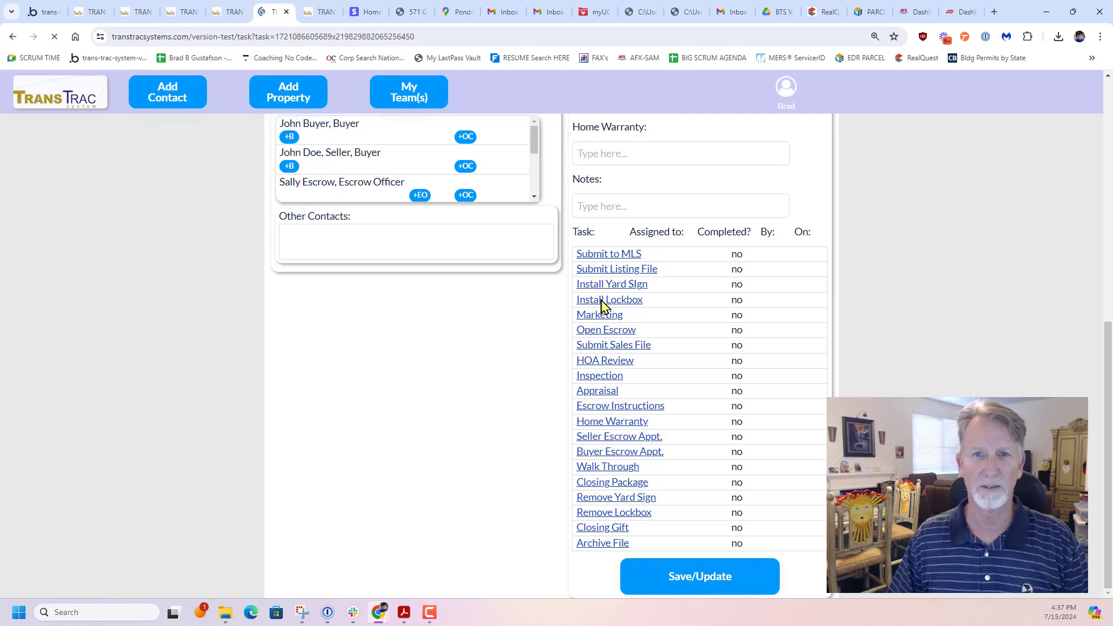
{"action": "scroll", "coordinate": [522, 323], "scroll_direction": "down", "scroll_amount": 1}
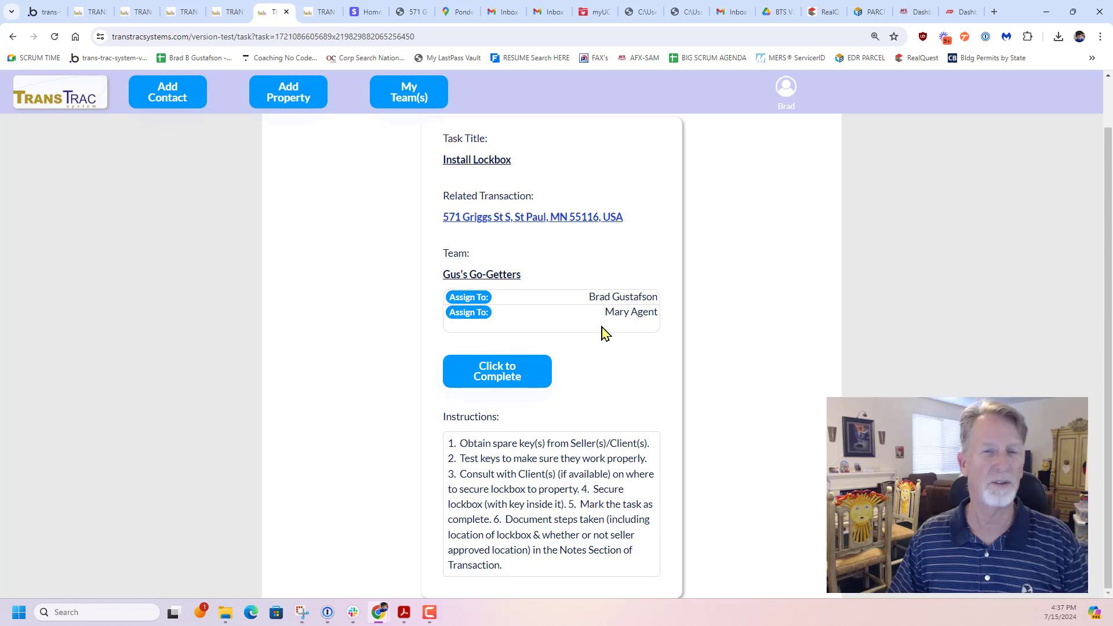
{"action": "left_click", "coordinate": [467, 321]}
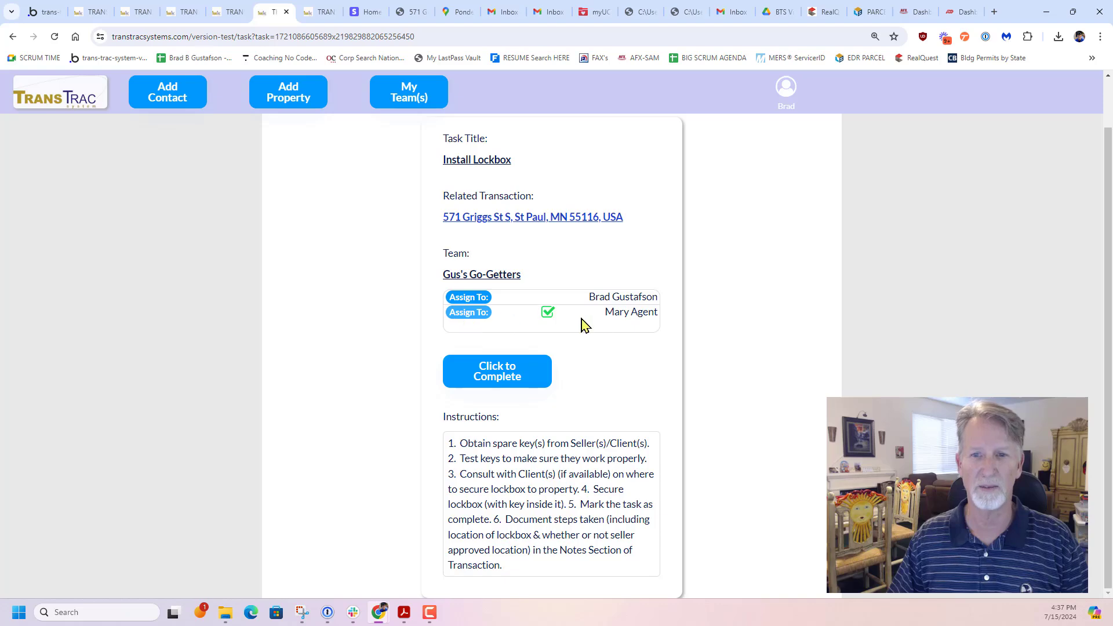
Permanently mark the St Paul transaction's Install Lockbox task as completed by its assigned second team member
{"action": "left_click", "coordinate": [502, 377]}
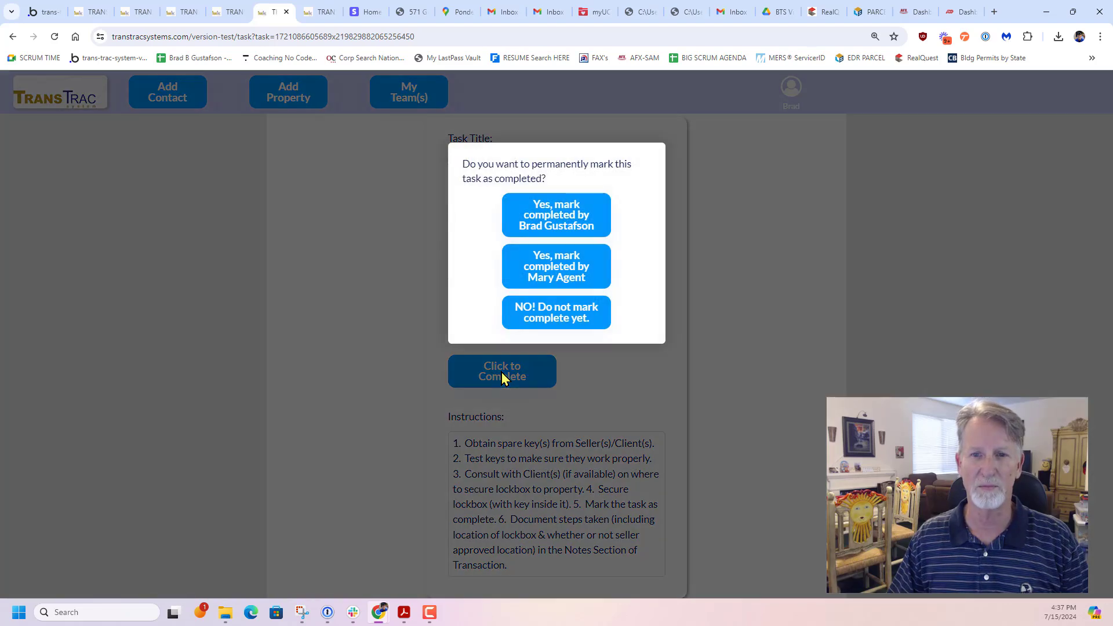
{"action": "left_click", "coordinate": [557, 275]}
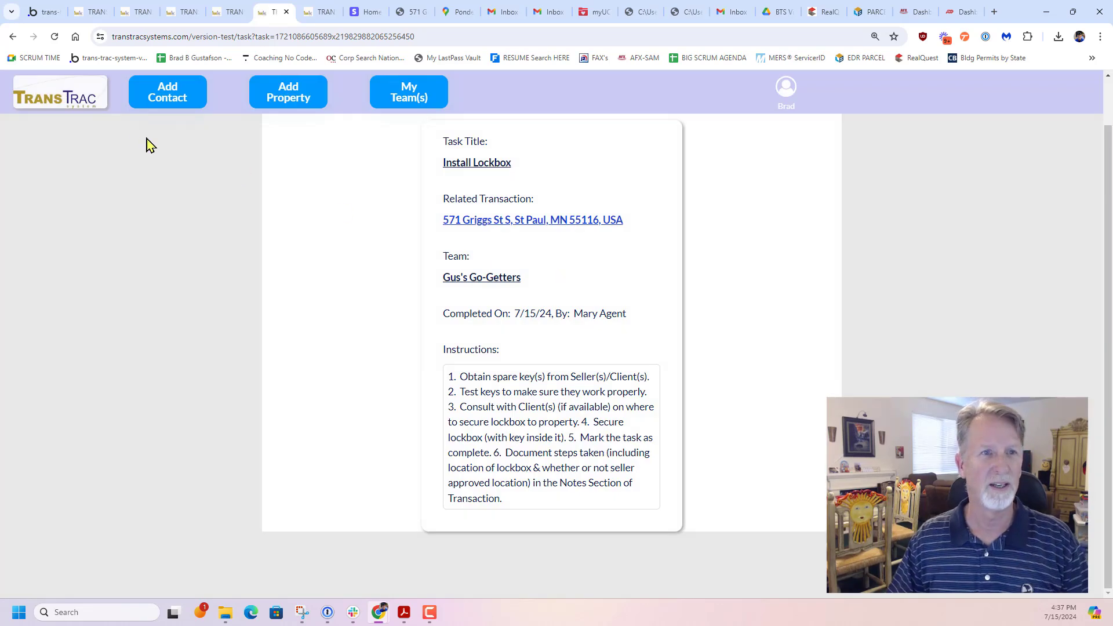
Return to the dashboard and check the St Paul transaction's Install Lockbox status in the list of transactions
{"action": "left_click", "coordinate": [79, 105]}
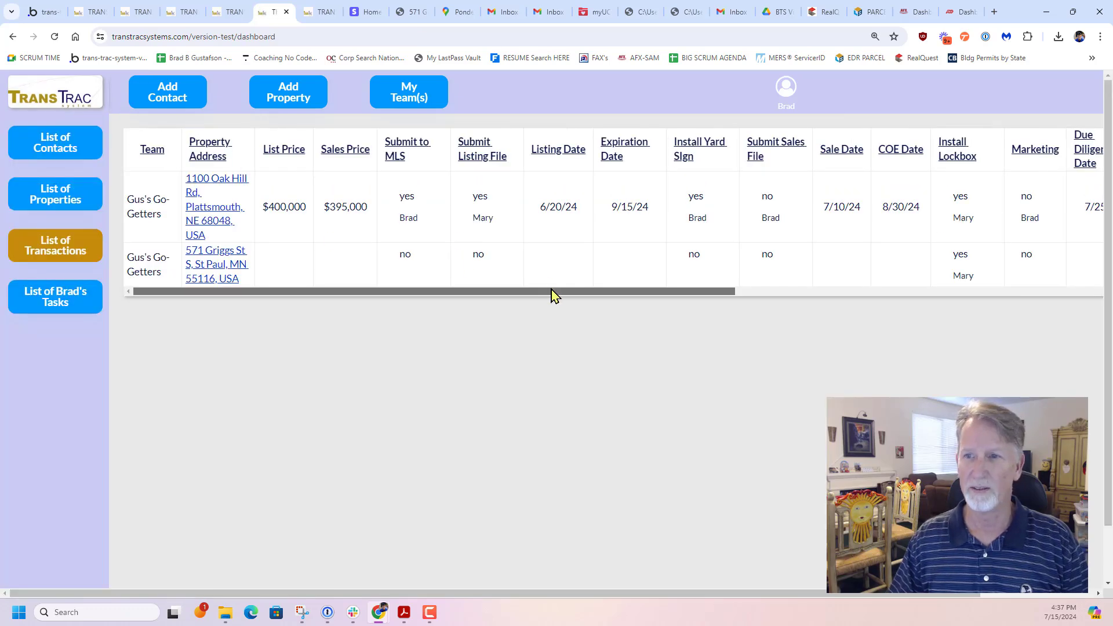
{"action": "left_click_drag", "start_coordinate": [551, 292], "coordinate": [711, 292]}
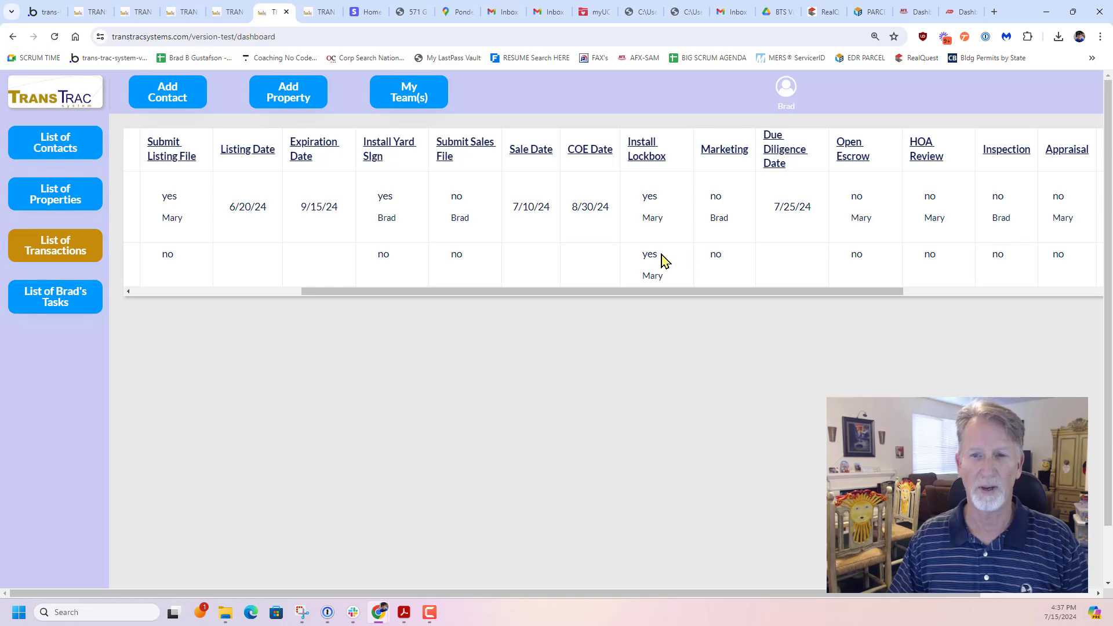
{"action": "left_click_drag", "start_coordinate": [646, 293], "coordinate": [512, 296]}
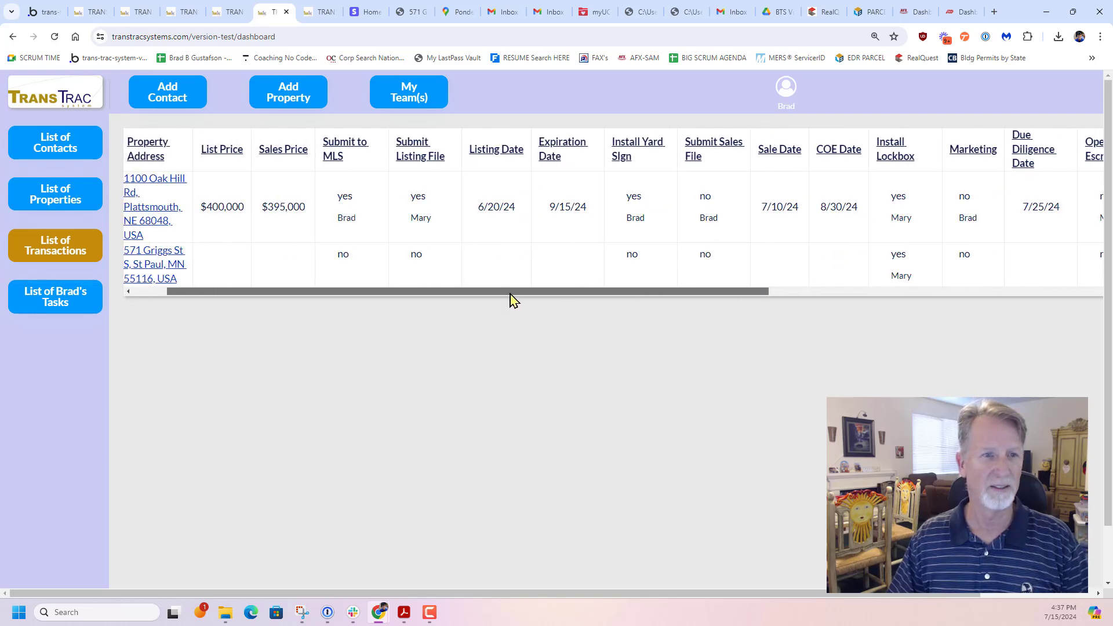
View the account owner's list of tasks and the team's list of contacts on the dashboard
{"action": "left_click", "coordinate": [42, 295]}
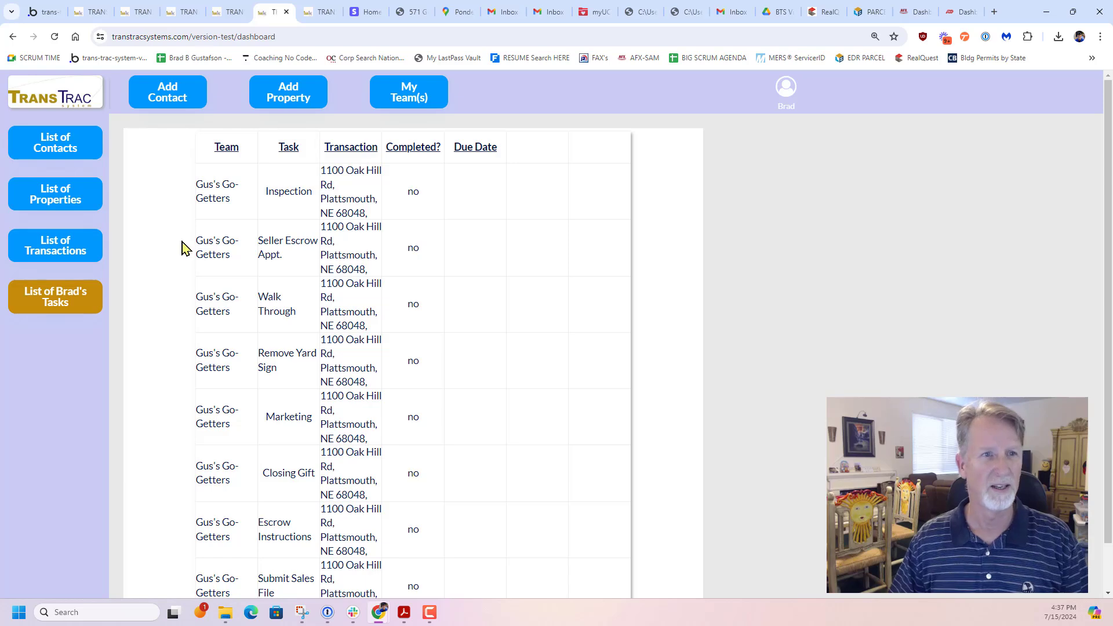
{"action": "left_click", "coordinate": [61, 151]}
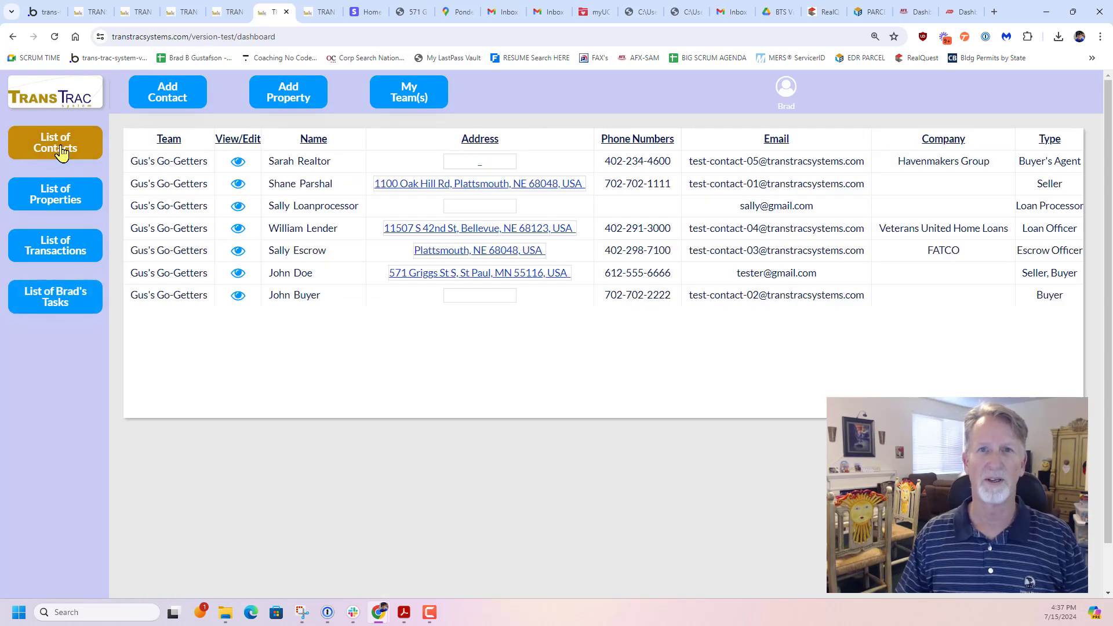